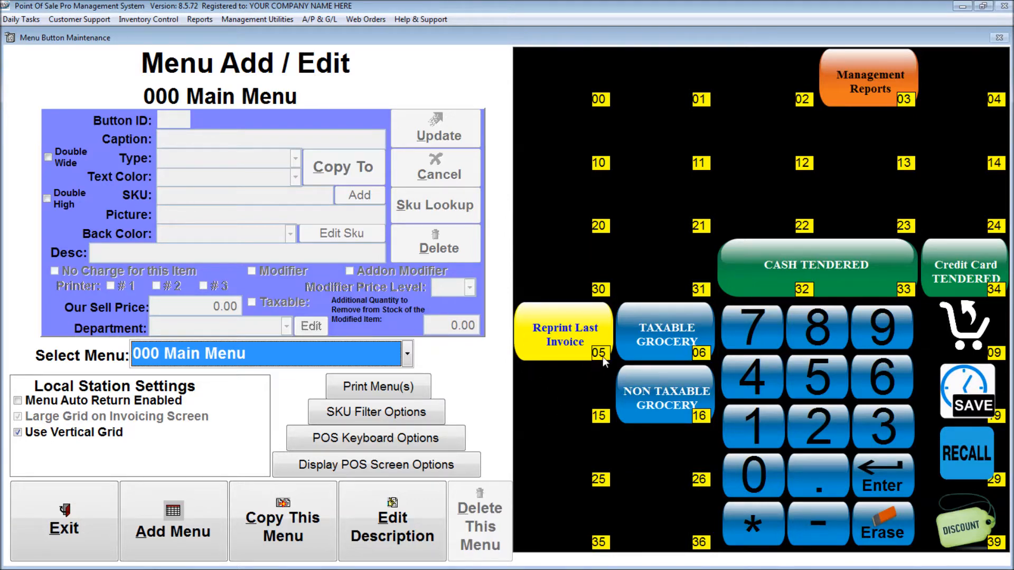
Step: Set the Reprint Last Invoice button's text color to White and back color to Orange, and save the change
left_click(569, 339)
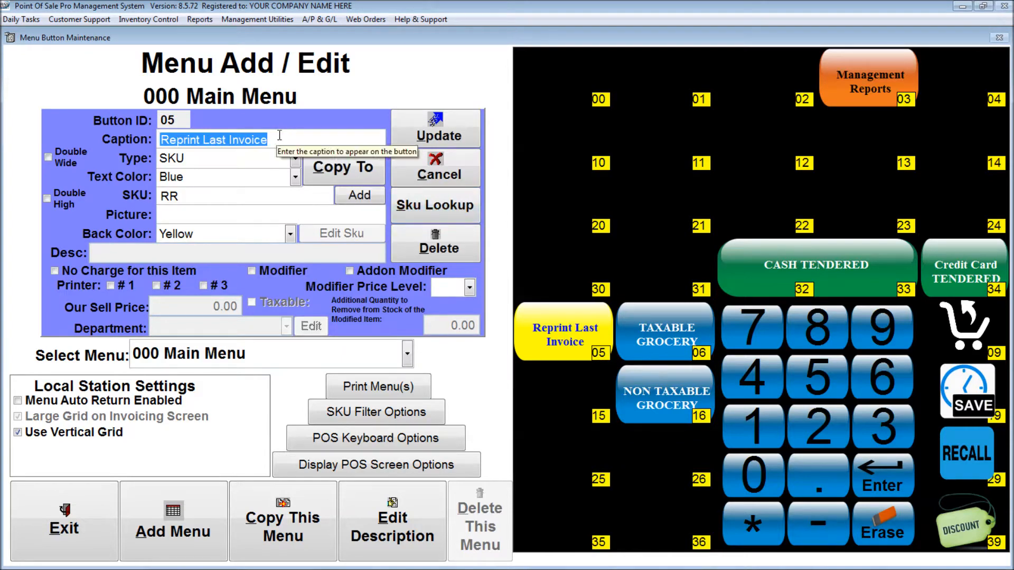
left_click(189, 181)
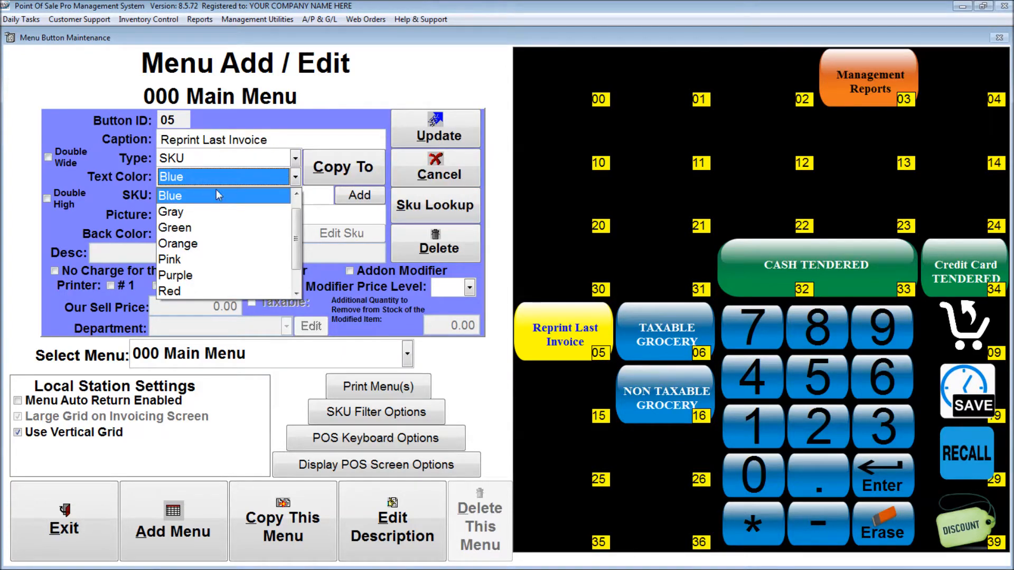
left_click(297, 276)
left_click(220, 290)
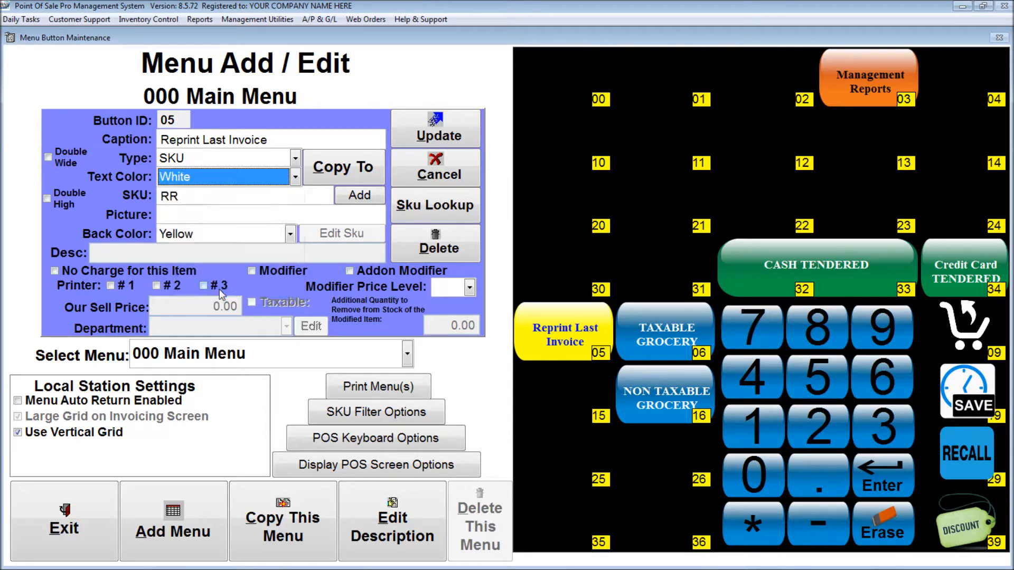
left_click(214, 239)
scroll(207, 333, "up", 2)
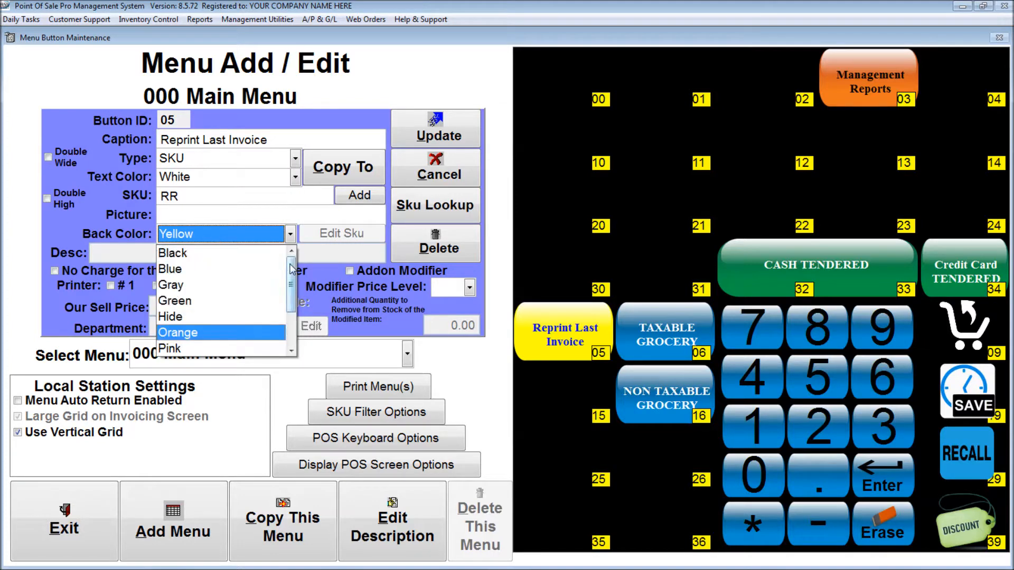
left_click(207, 331)
left_click(434, 133)
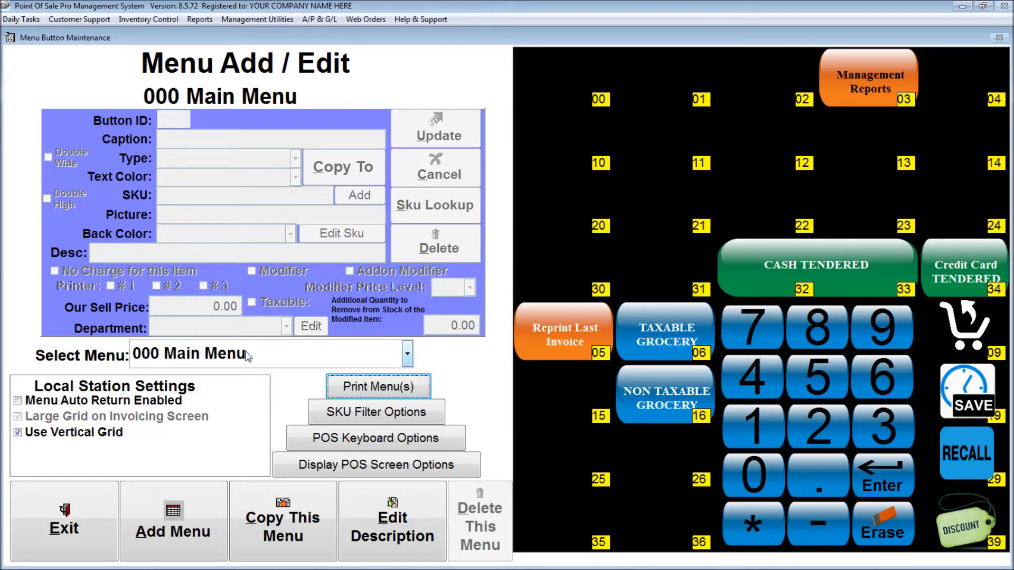
Step: Add a new menu with the description "Condiments"
left_click(408, 355)
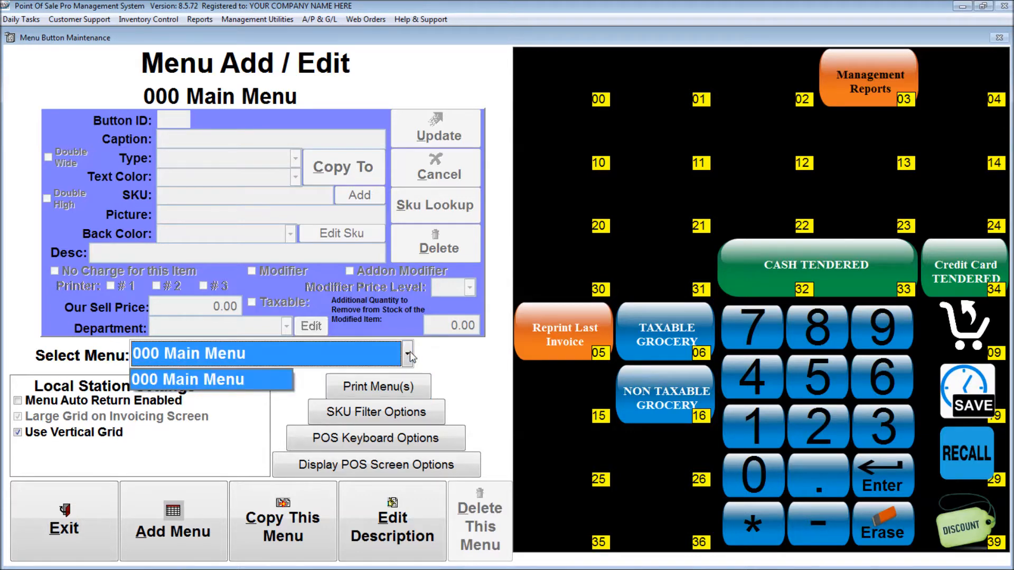
left_click(310, 356)
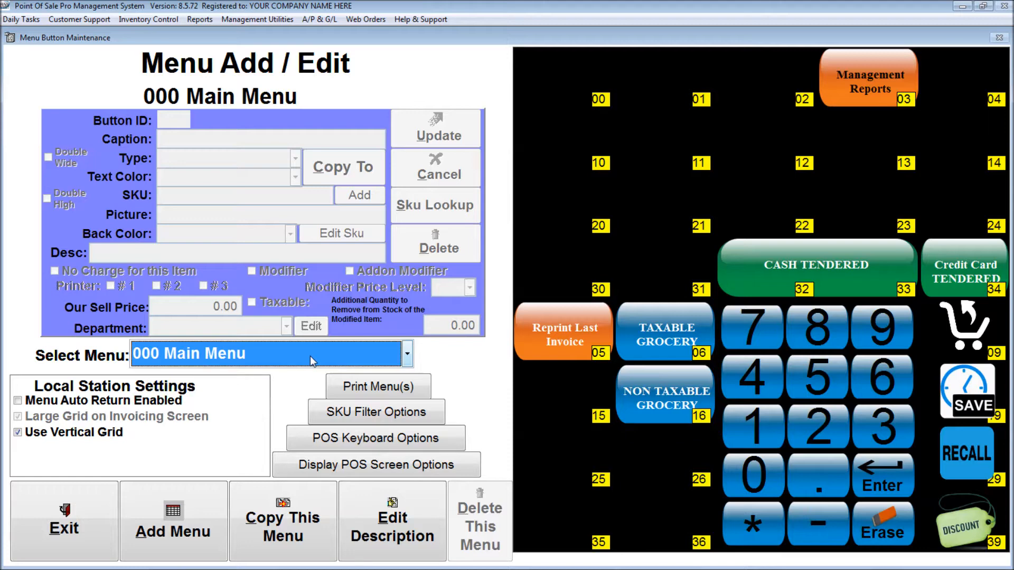
left_click(180, 516)
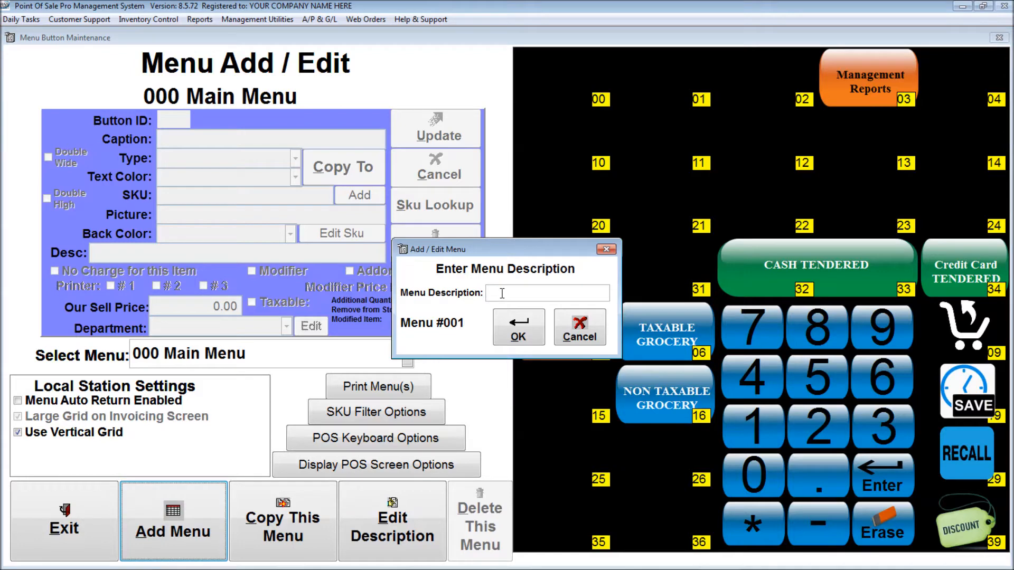
type("Condiments")
left_click(528, 327)
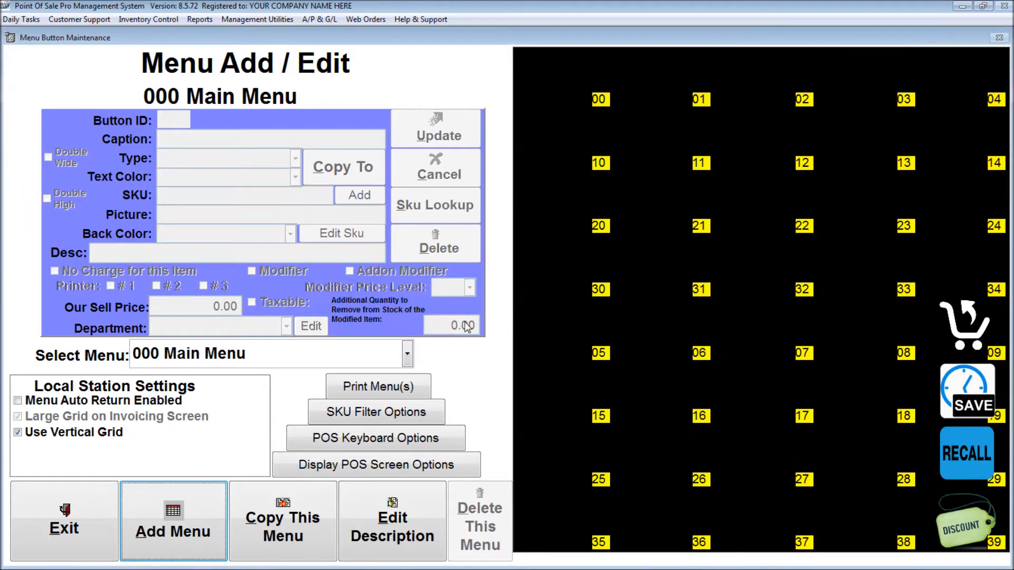
Step: View the button grid of the 001 Condiments menu and return to 000 Main Menu
left_click(296, 356)
left_click(238, 403)
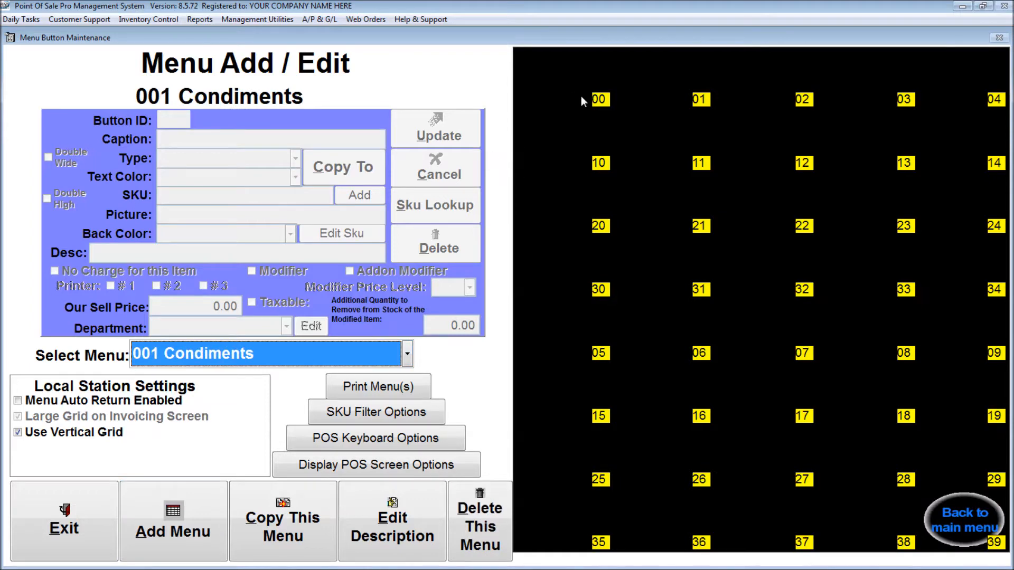
left_click(319, 353)
left_click(252, 387)
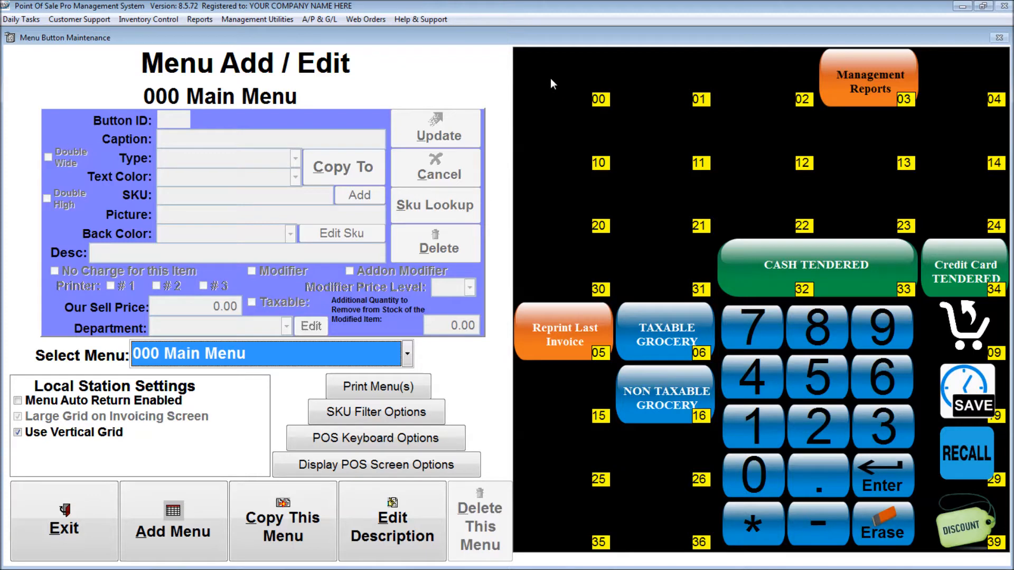
Step: Start editing empty button 00 on the Main Menu and give it the caption "Hamburger"
left_click(600, 106)
left_click(222, 141)
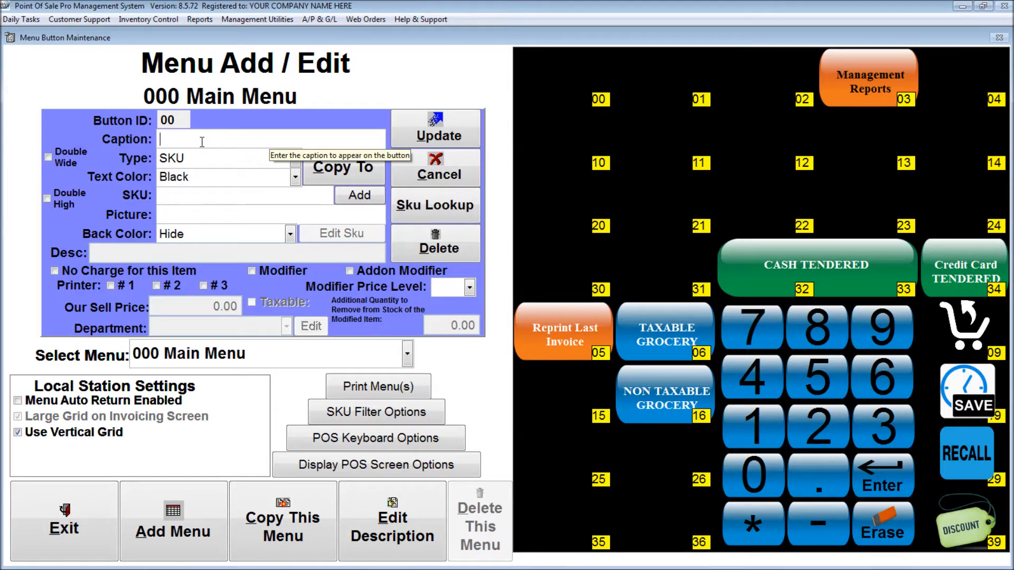
type("Hambu")
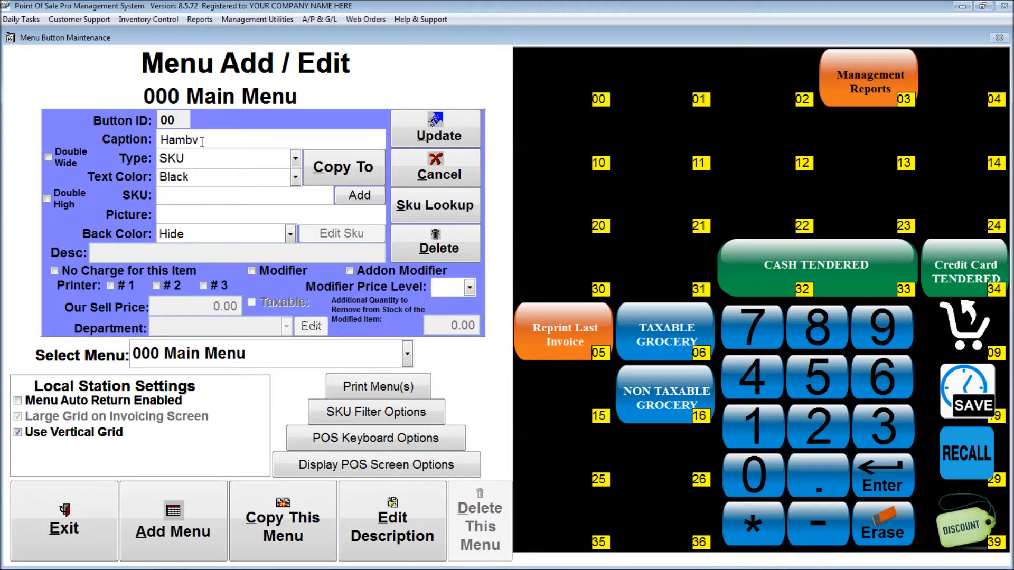
type("rger")
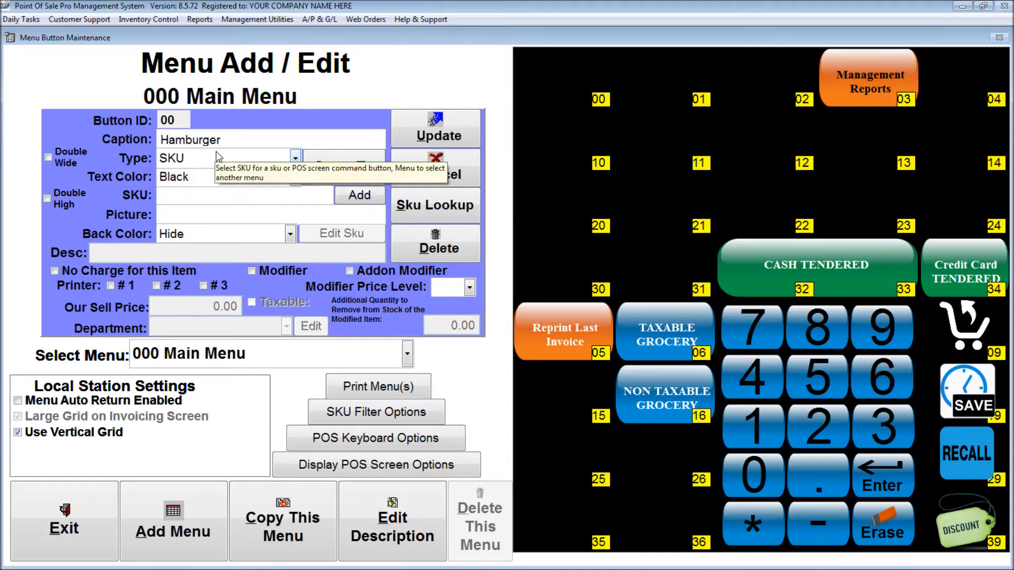
Step: Review the button type options and the inventory list for SKU lookup without selecting an item
left_click(234, 160)
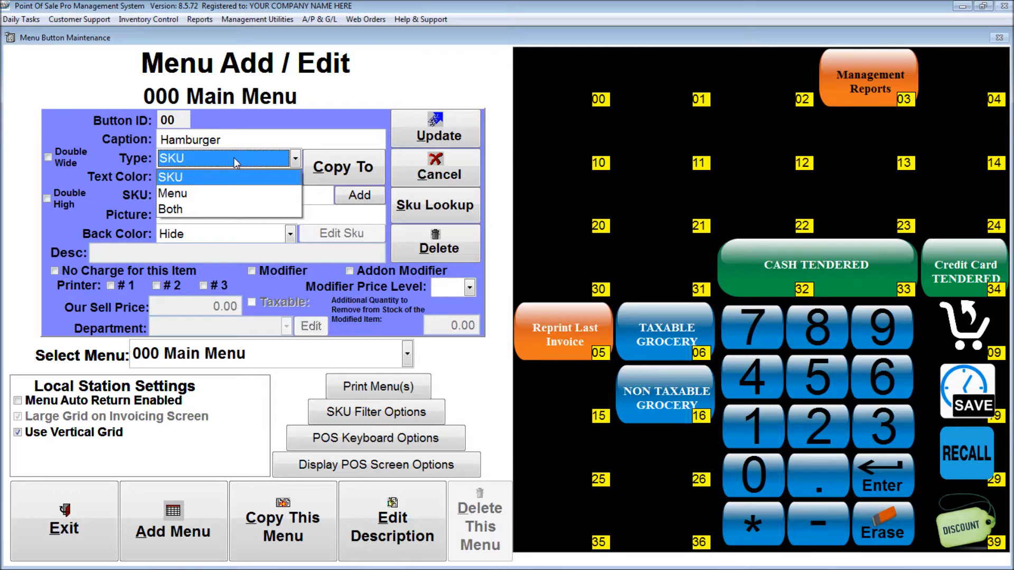
left_click(235, 160)
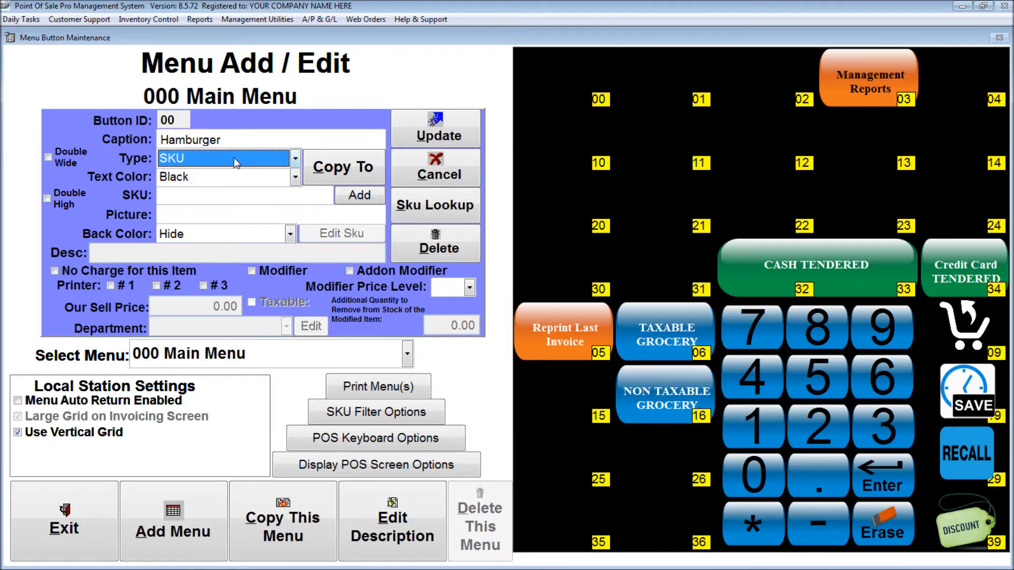
left_click(182, 196)
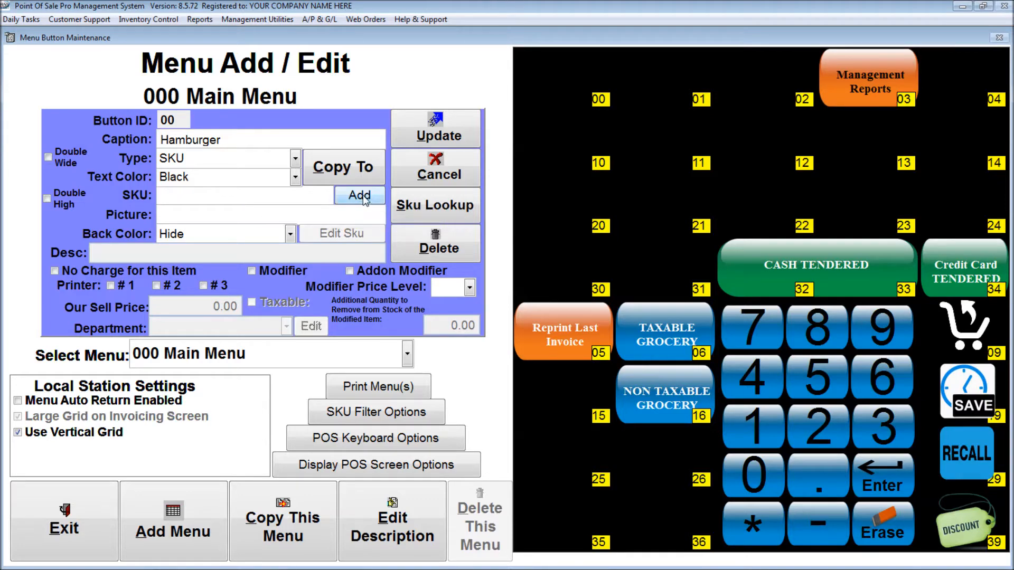
left_click(435, 204)
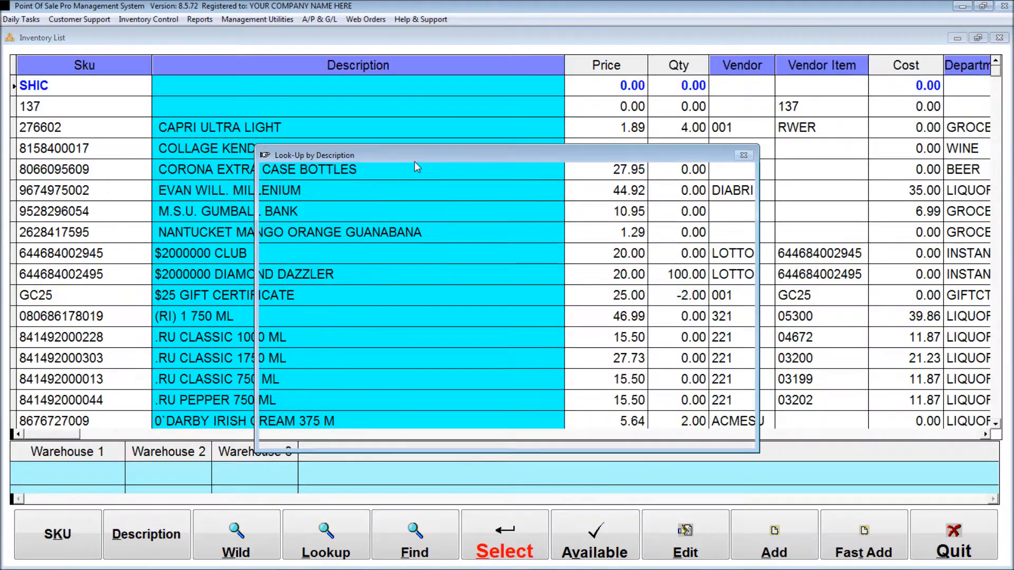
left_click(723, 384)
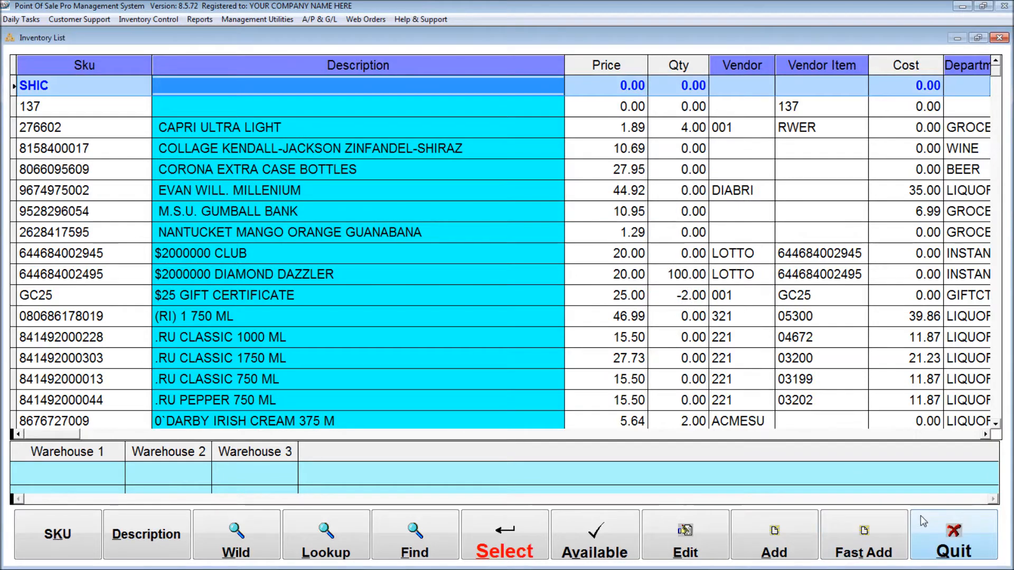
left_click(920, 516)
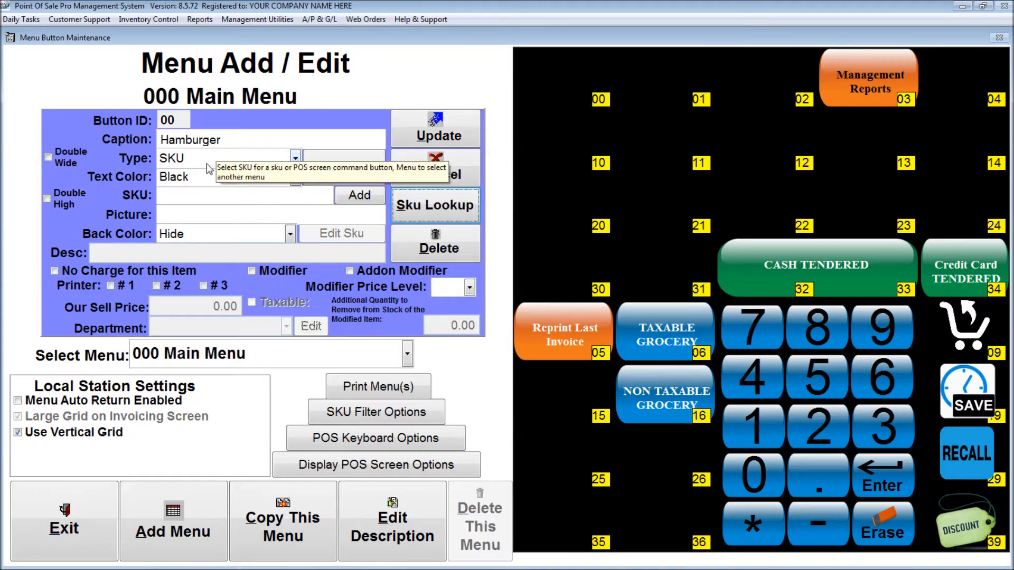
Step: Set the Hamburger button's type to Both and its text color to Black
left_click(274, 158)
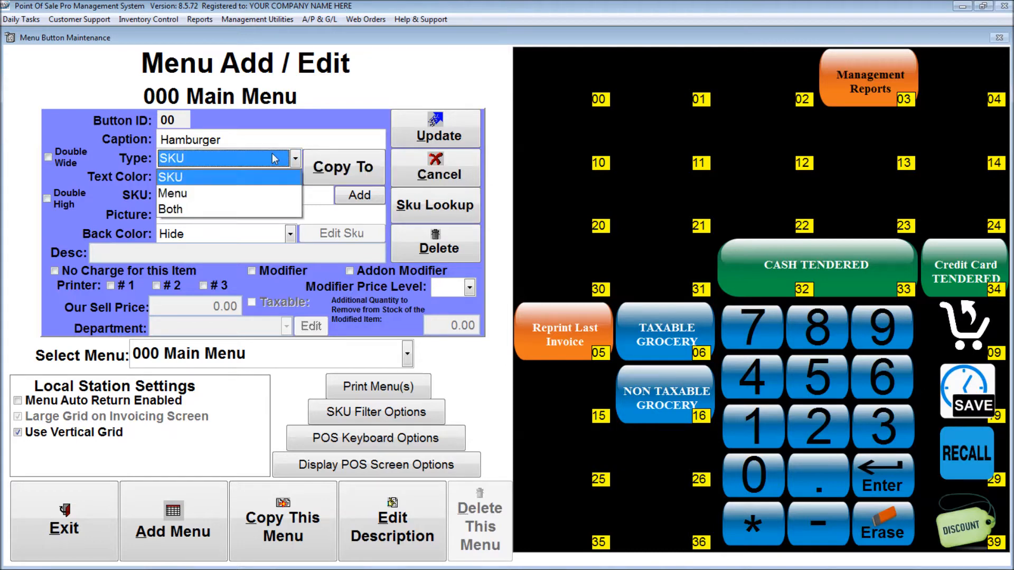
left_click(201, 208)
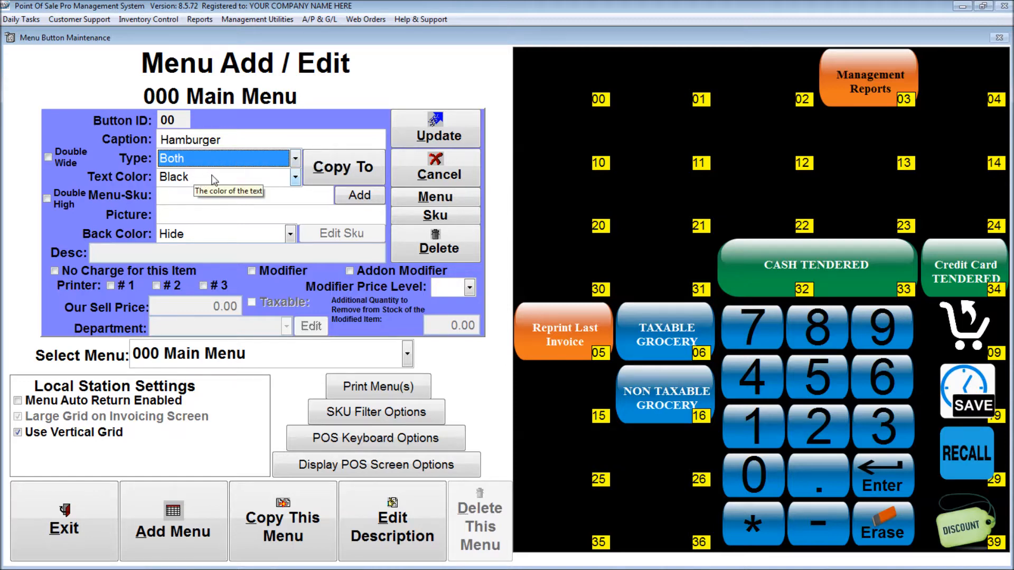
left_click(239, 177)
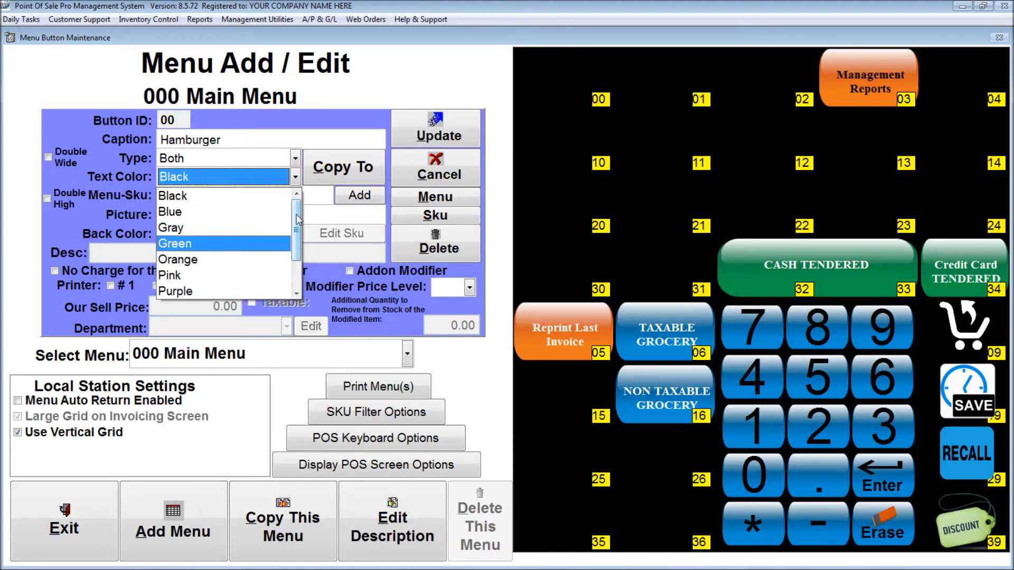
left_click(232, 195)
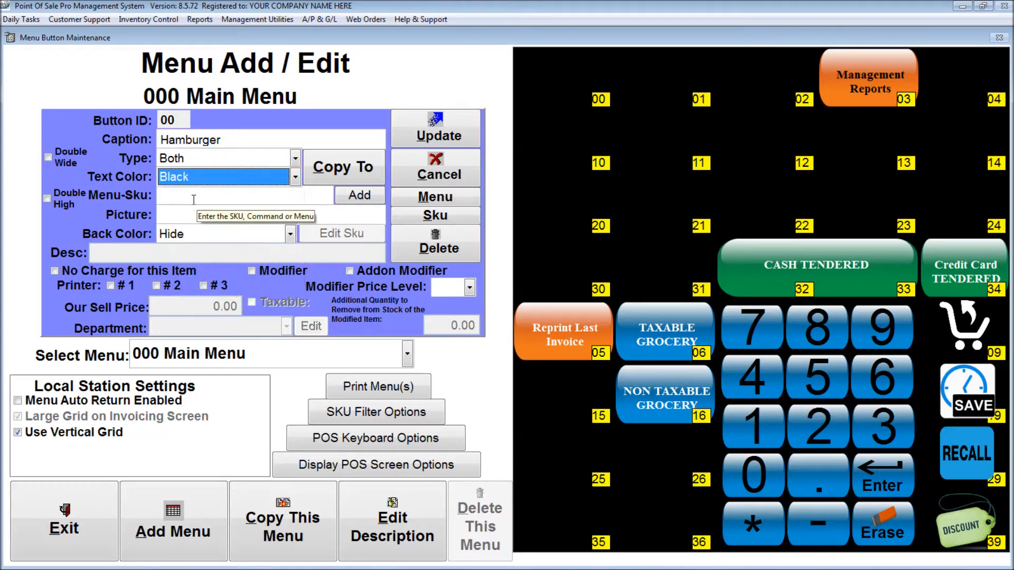
Step: Browse the FoodPict folder for hamburger pictures such as hambbig.bmp, without assigning one to the button
left_click(188, 218)
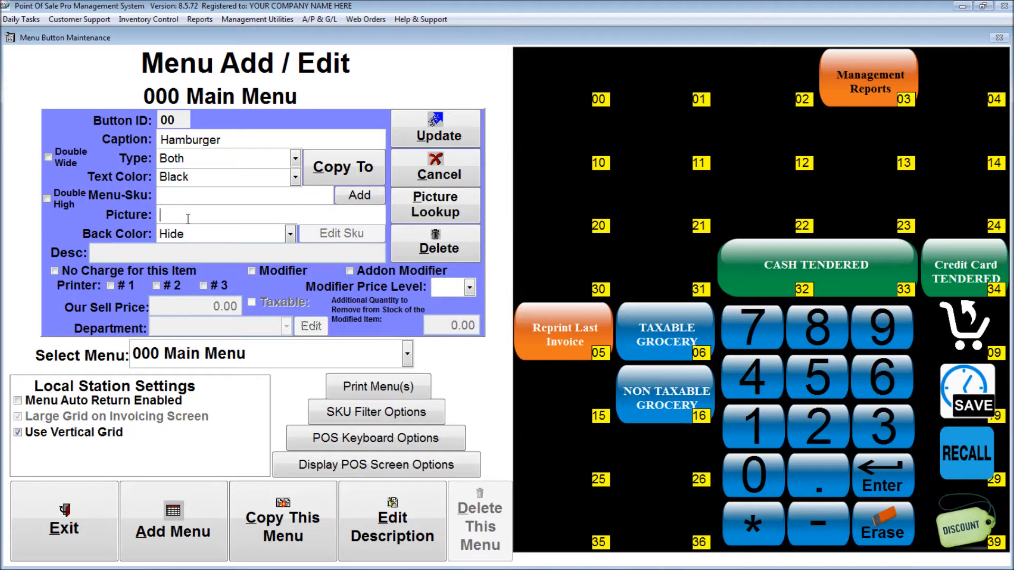
left_click(416, 213)
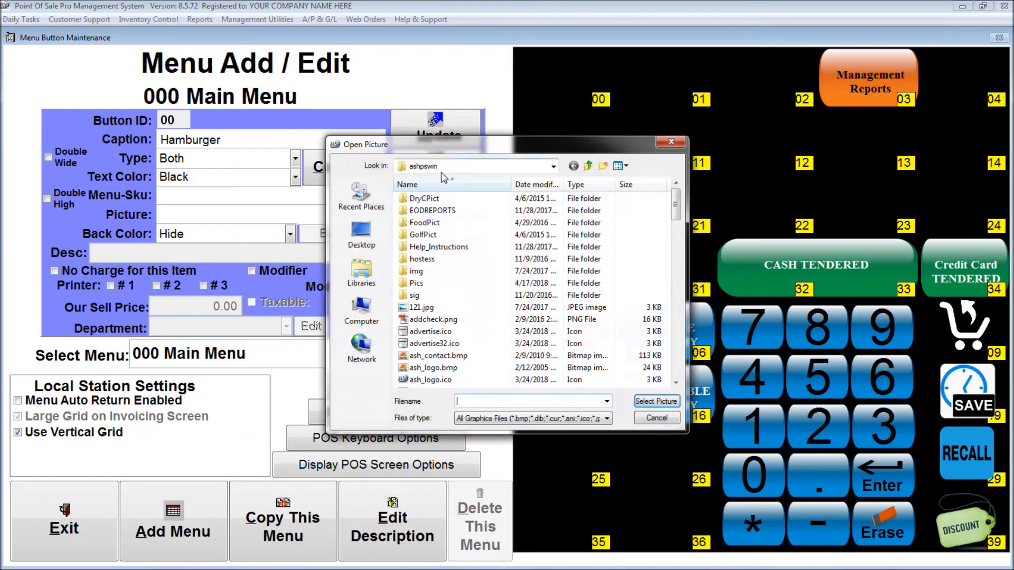
double_click(424, 223)
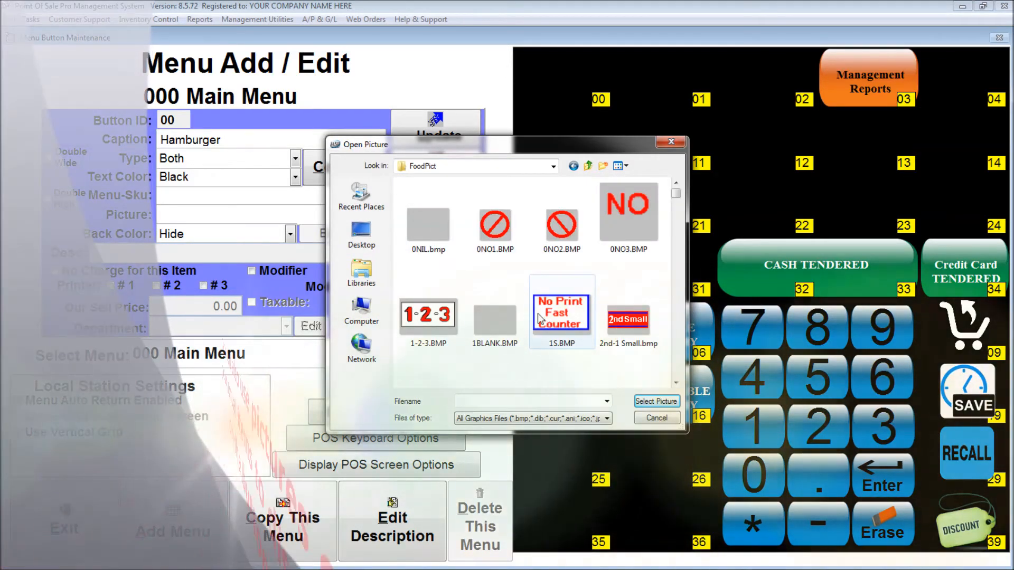
left_click(546, 322)
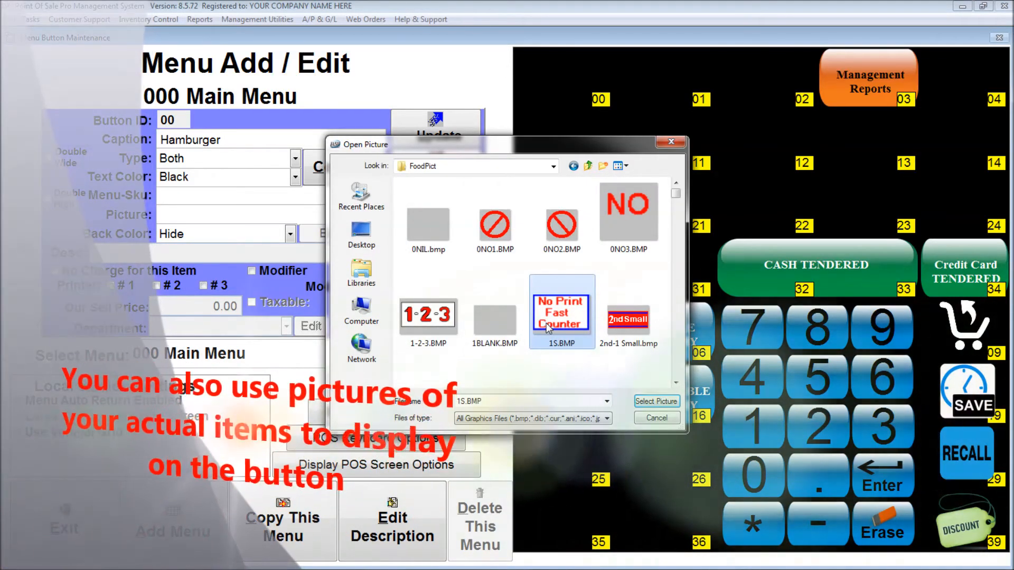
type("ham")
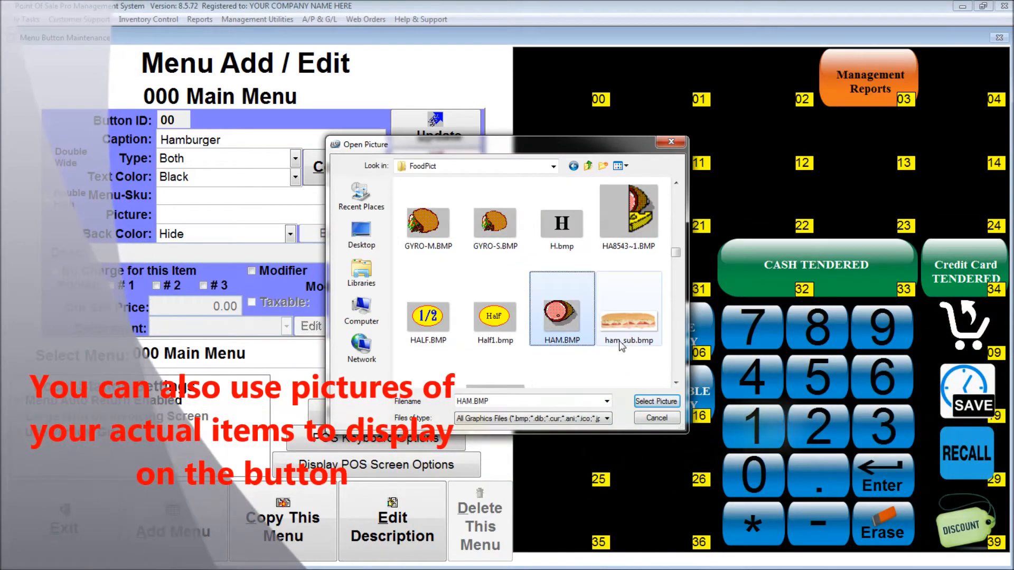
scroll(680, 363, "down", 3)
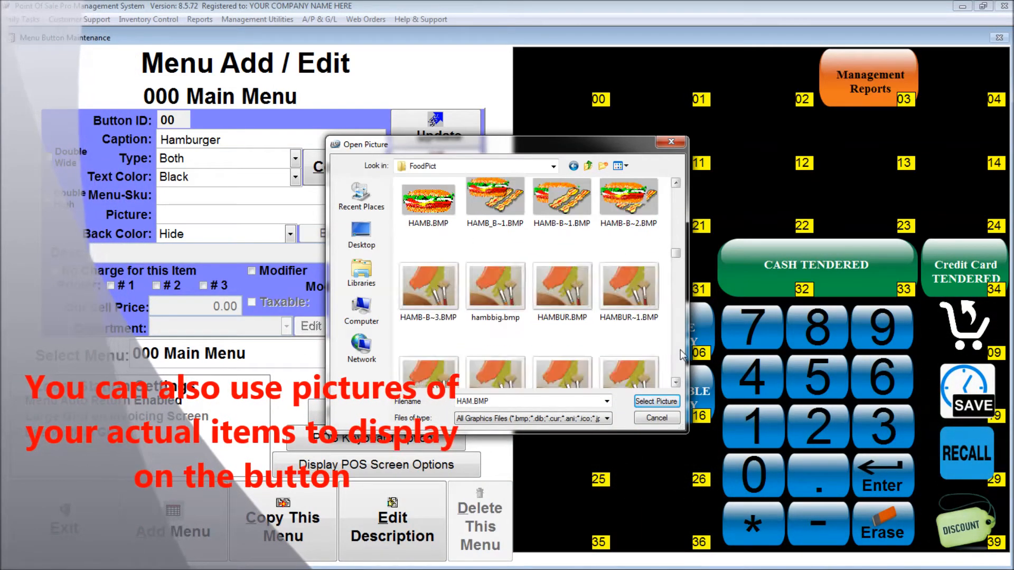
left_click(510, 305)
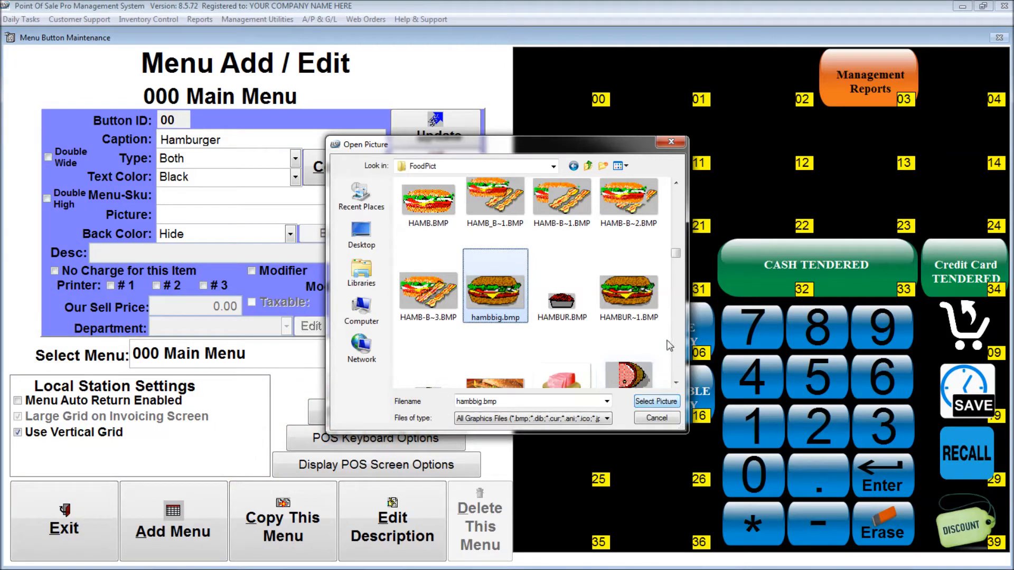
scroll(678, 353, "down", 5)
scroll(679, 355, "down", 3)
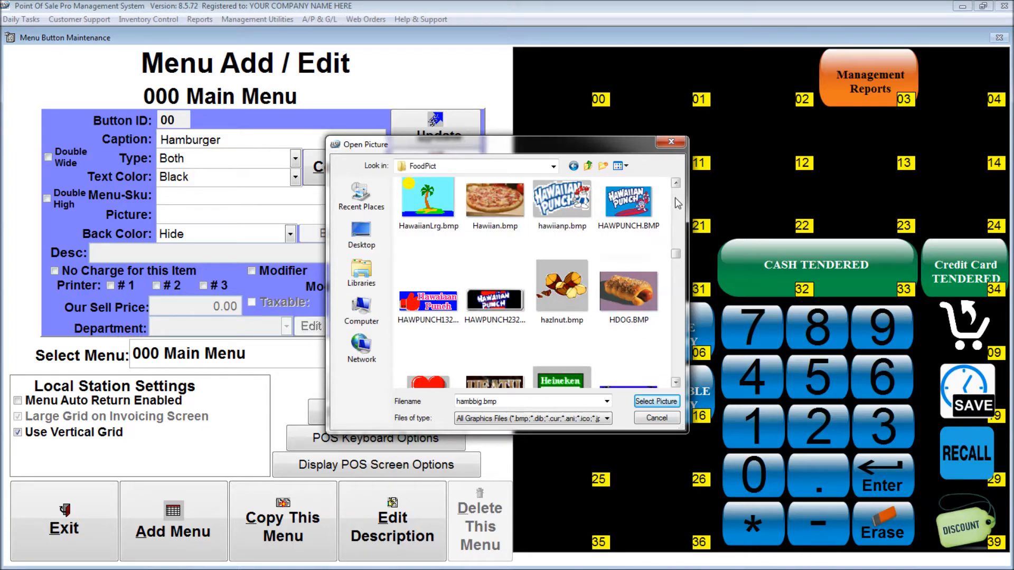
scroll(676, 206, "up", 2)
scroll(677, 203, "up", 2)
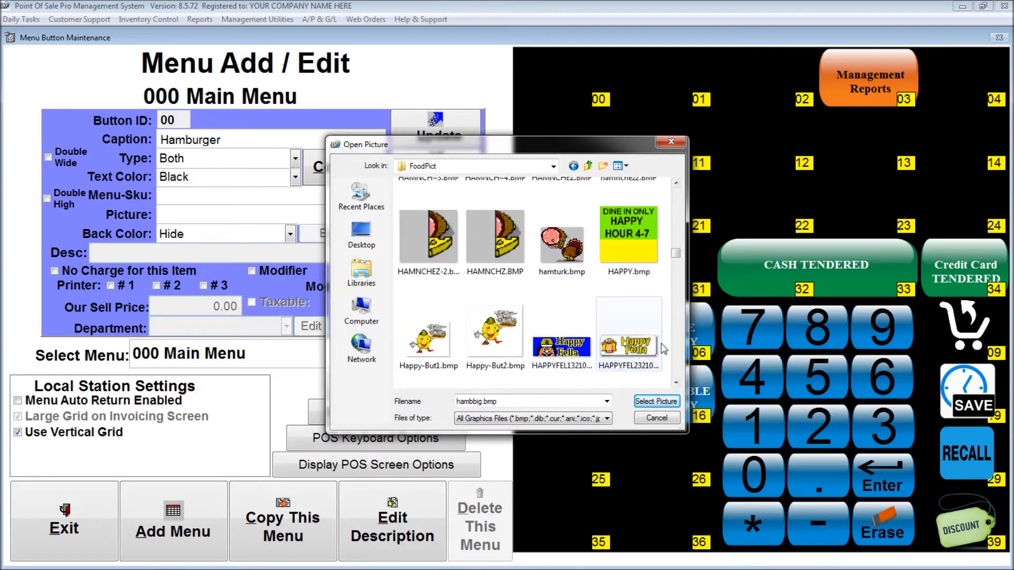
left_click(654, 418)
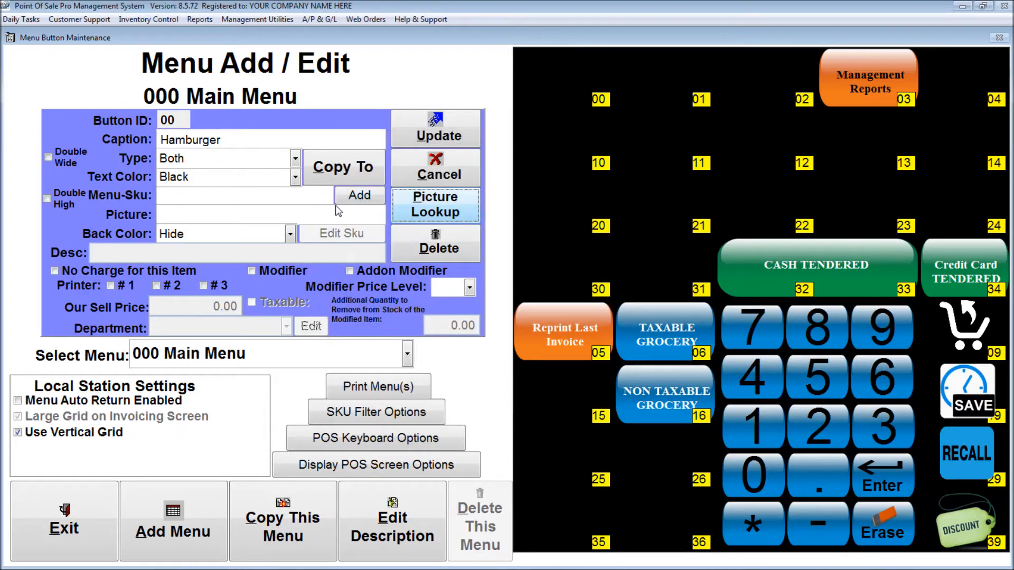
Step: Set the Hamburger button's back color to Purple and link it to the 001 Condiments menu
left_click(217, 234)
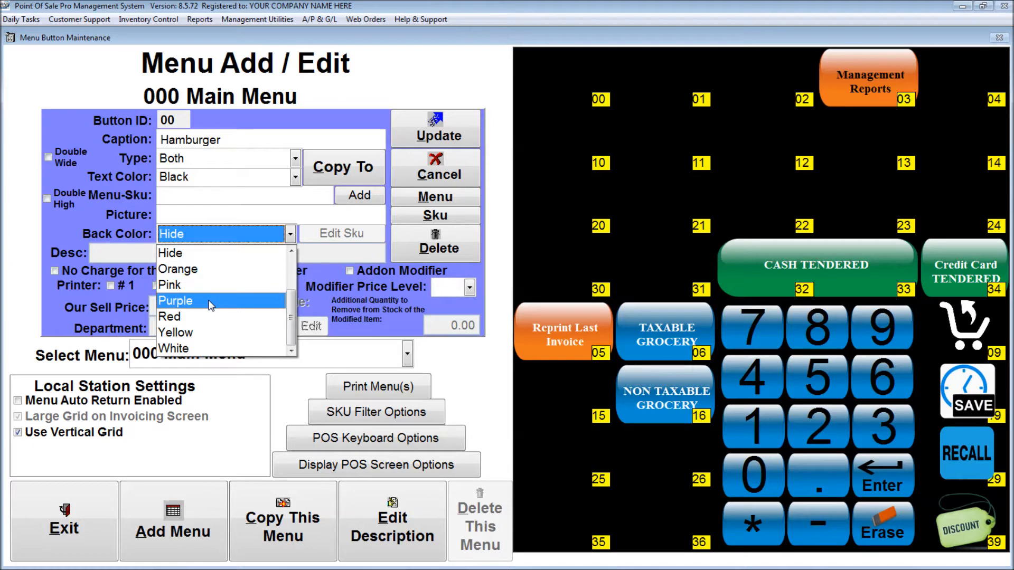
left_click(205, 303)
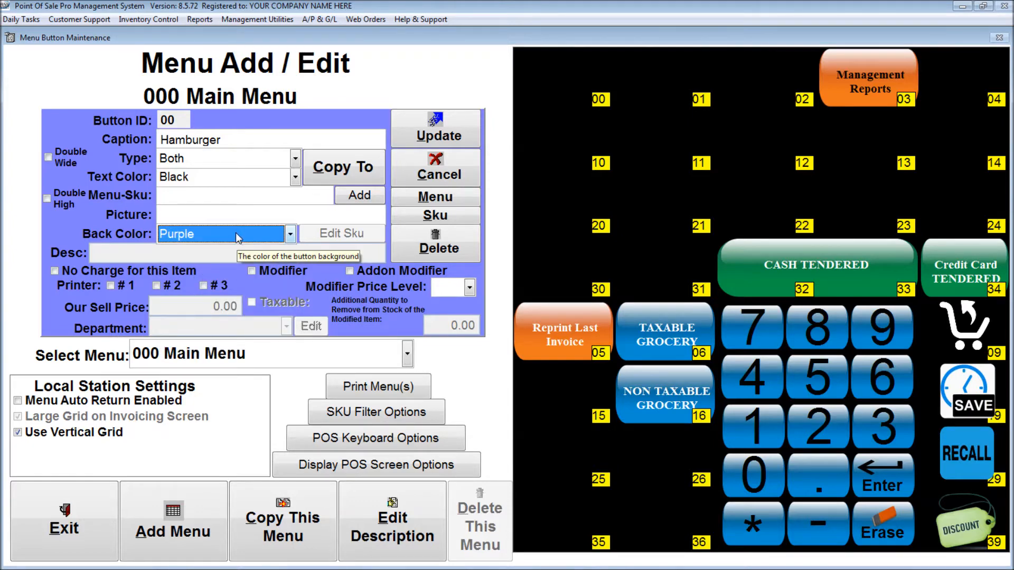
left_click(203, 195)
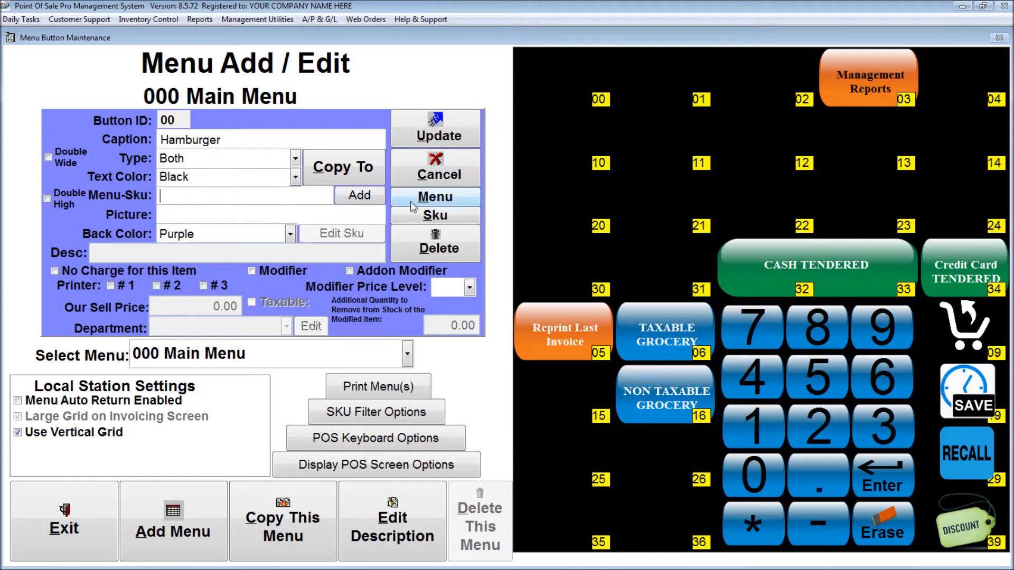
left_click(433, 197)
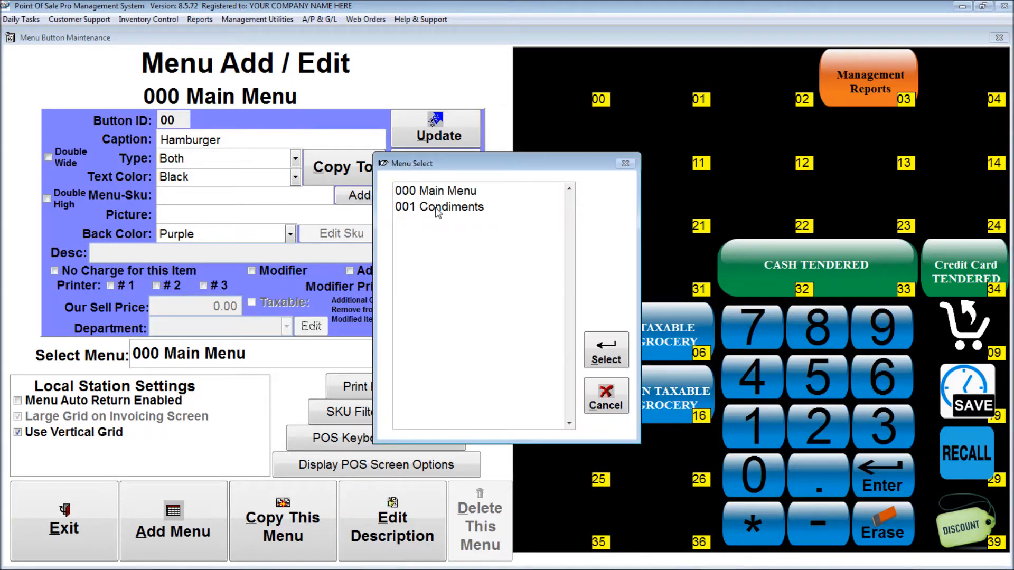
left_click(443, 207)
left_click(606, 348)
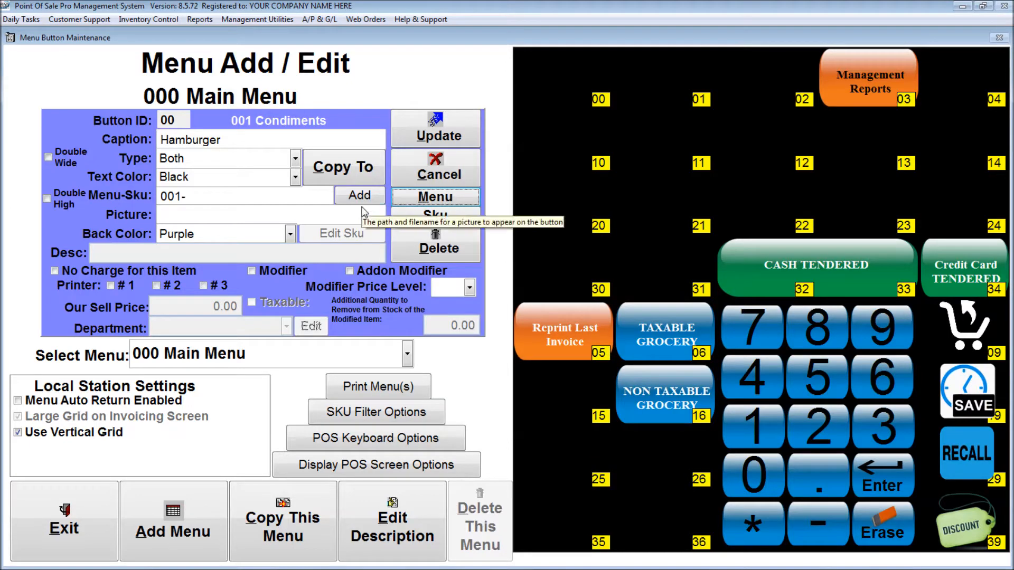
Step: Start adding a new inventory item for the button with SKU HBRGR and description "1/2 LB HAMBURGER"
left_click(428, 218)
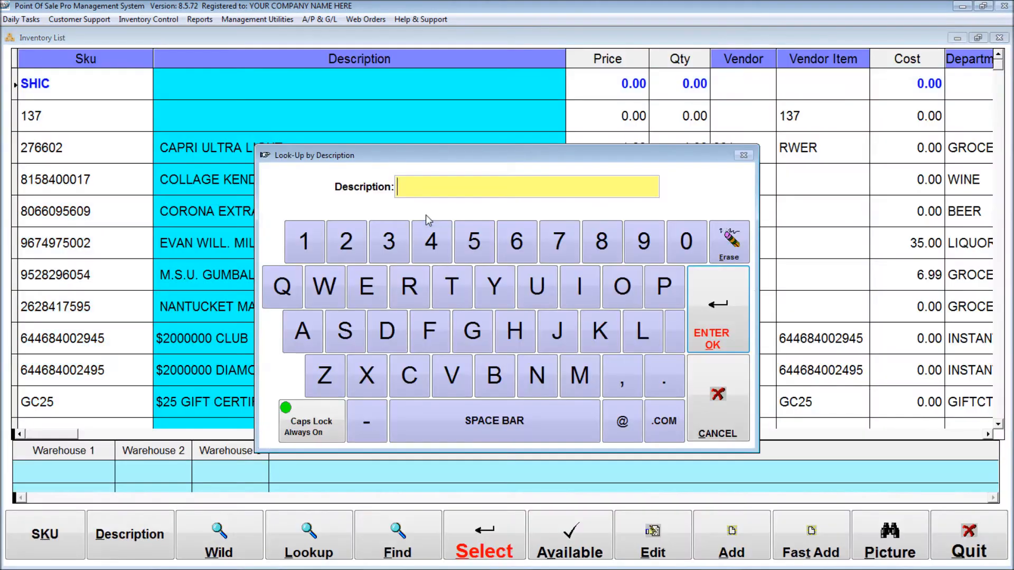
left_click(716, 376)
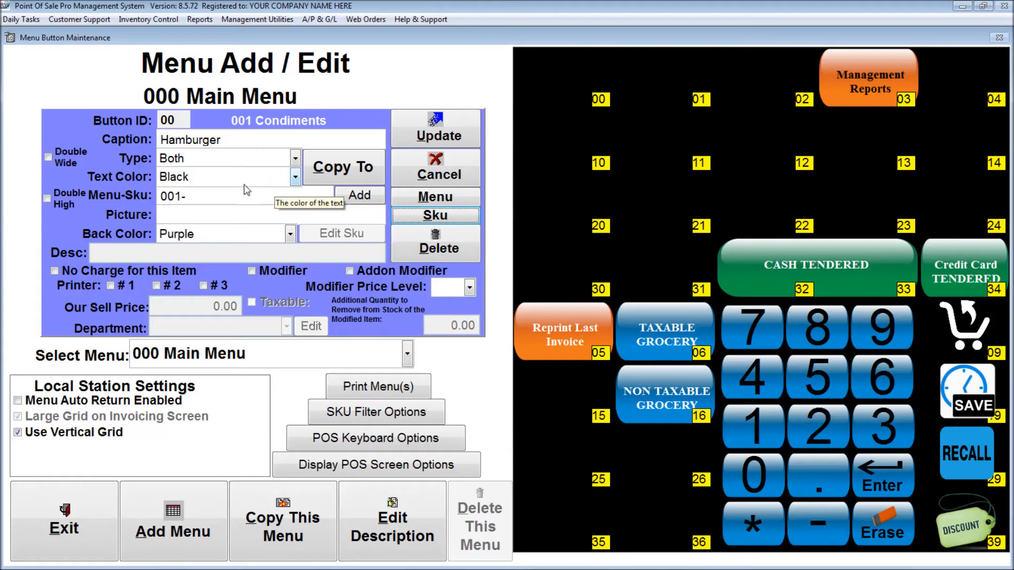
left_click(360, 196)
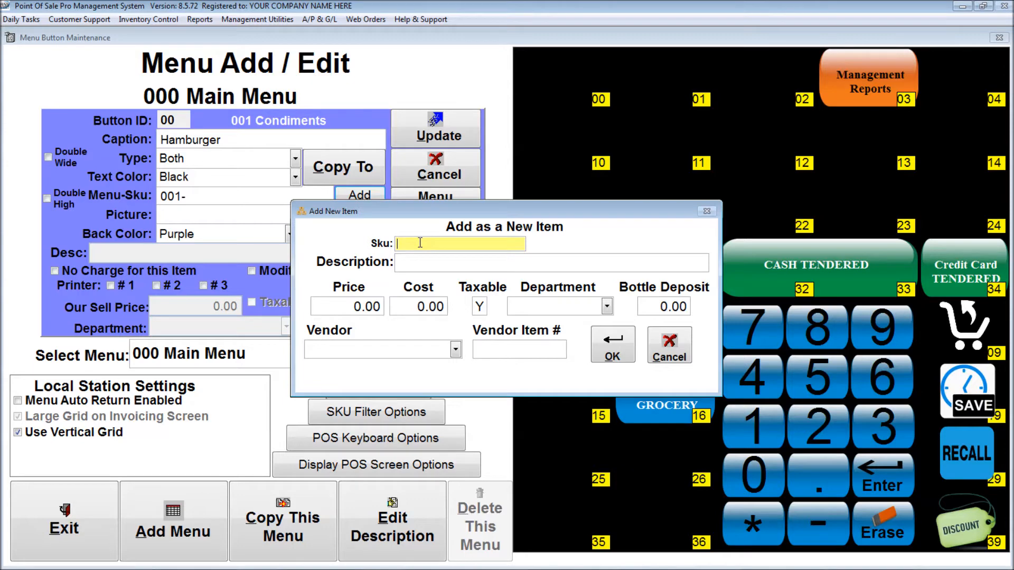
type("HBRGR")
left_click(413, 262)
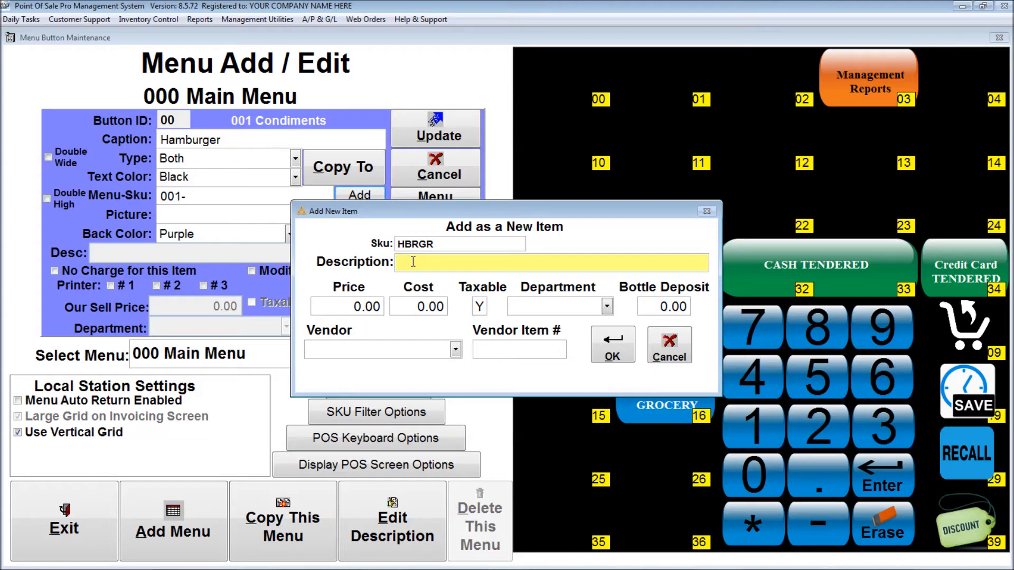
type("1/2 LB HAMBURGER")
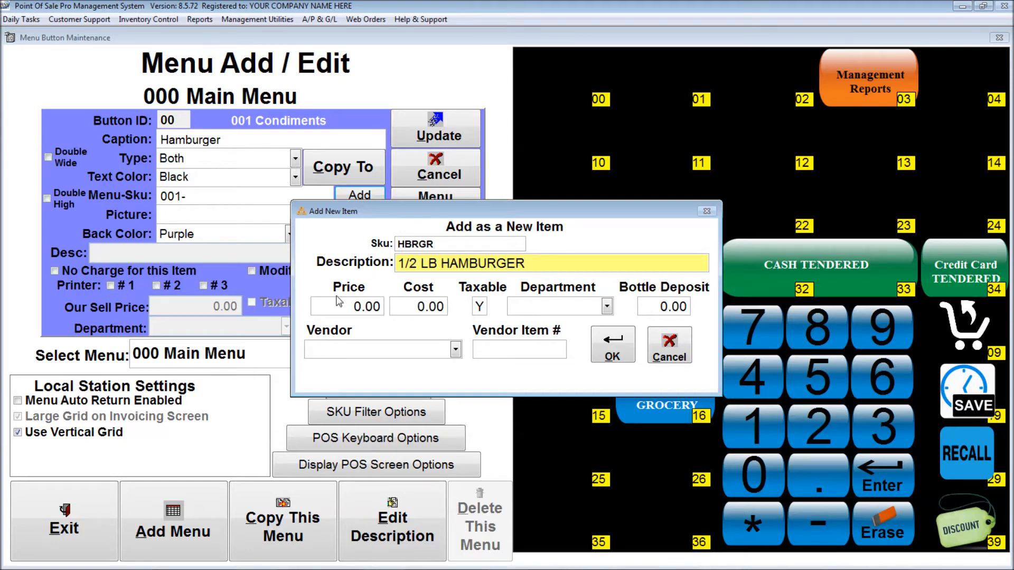
Step: Set the new hamburger item's price to 7.99 and its cost to 2.00
left_click(338, 306)
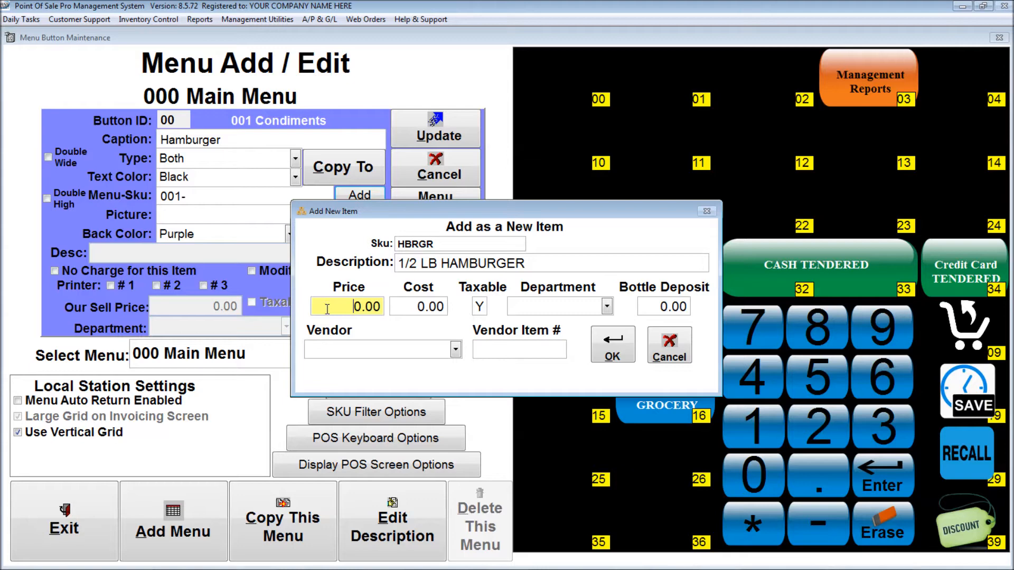
double_click(327, 308)
type("7.99")
left_click(406, 307)
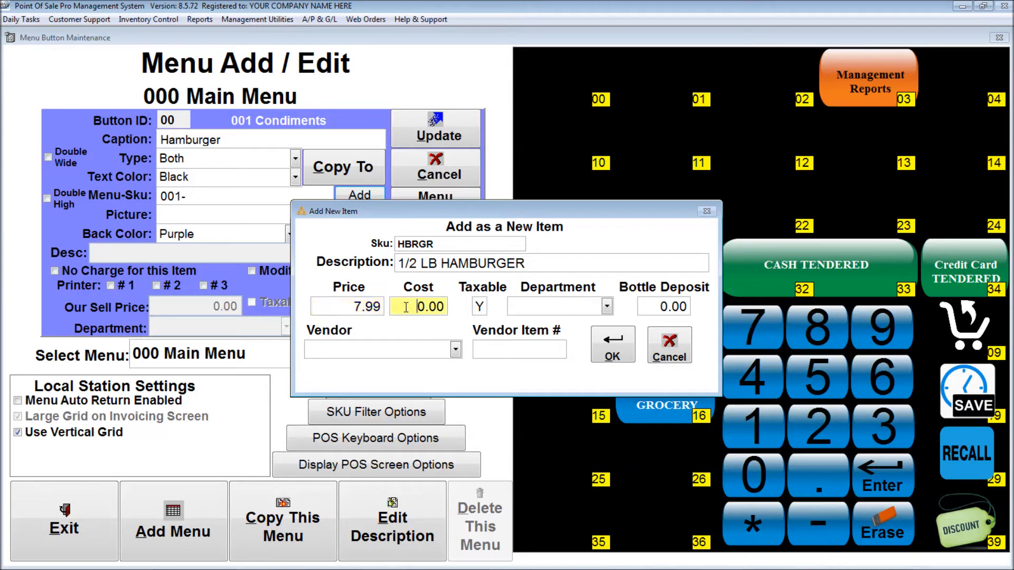
double_click(405, 307)
type("2")
key("Tab")
Step: Assign the new item to the DELI department, leave the vendor blank, and save the item
left_click(606, 307)
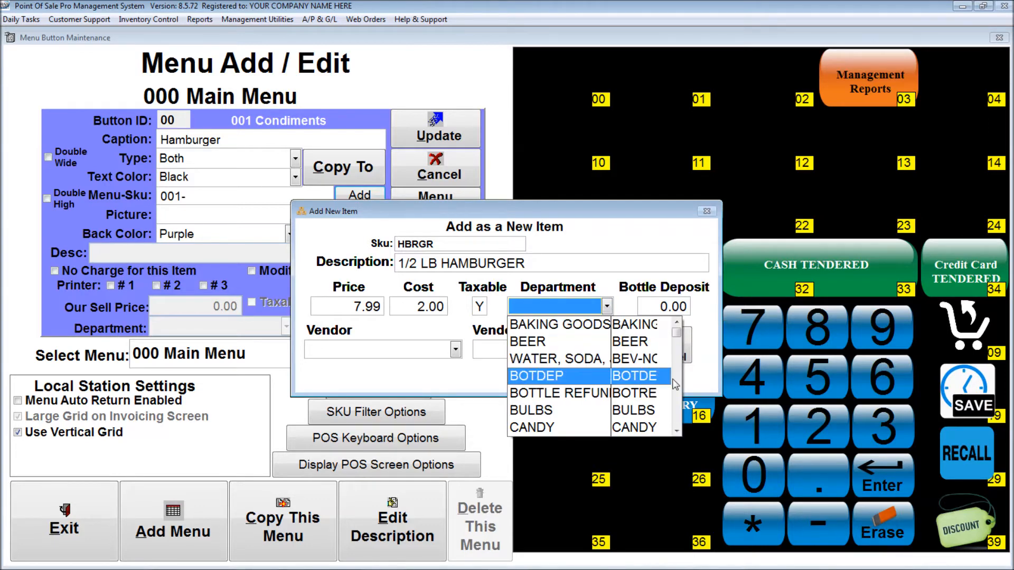
scroll(675, 384, "down", 3)
left_click(579, 395)
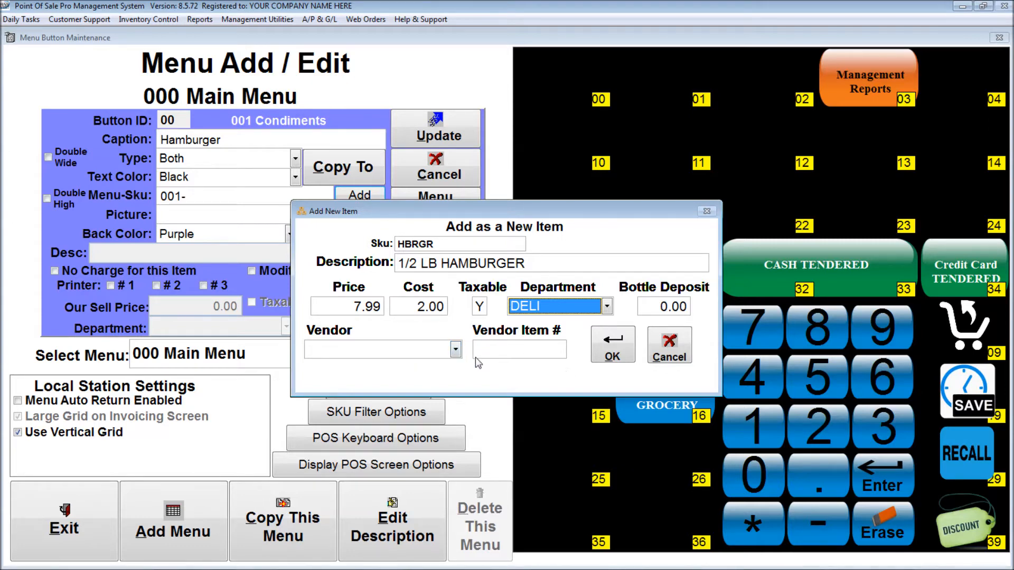
left_click(454, 350)
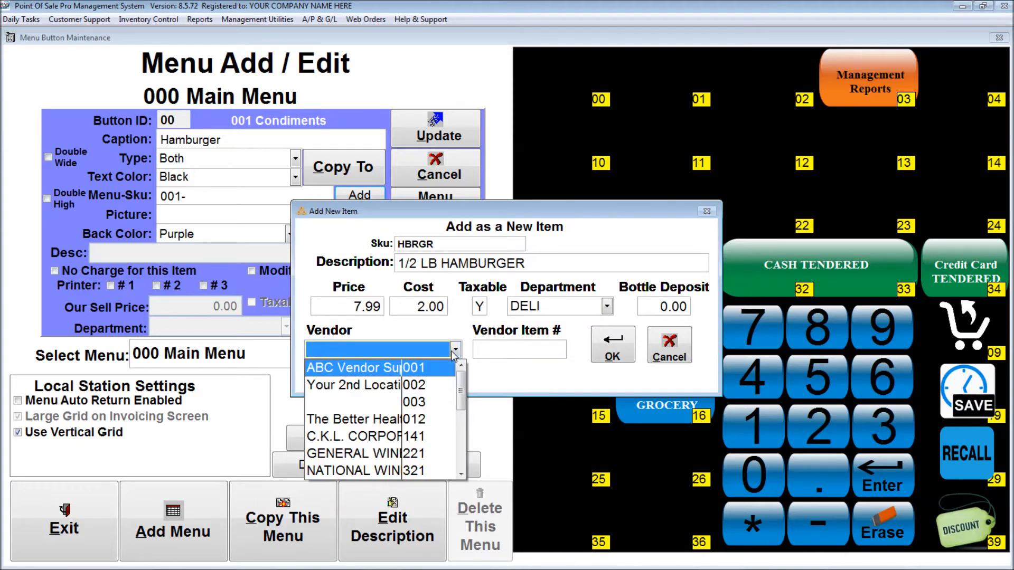
left_click(507, 376)
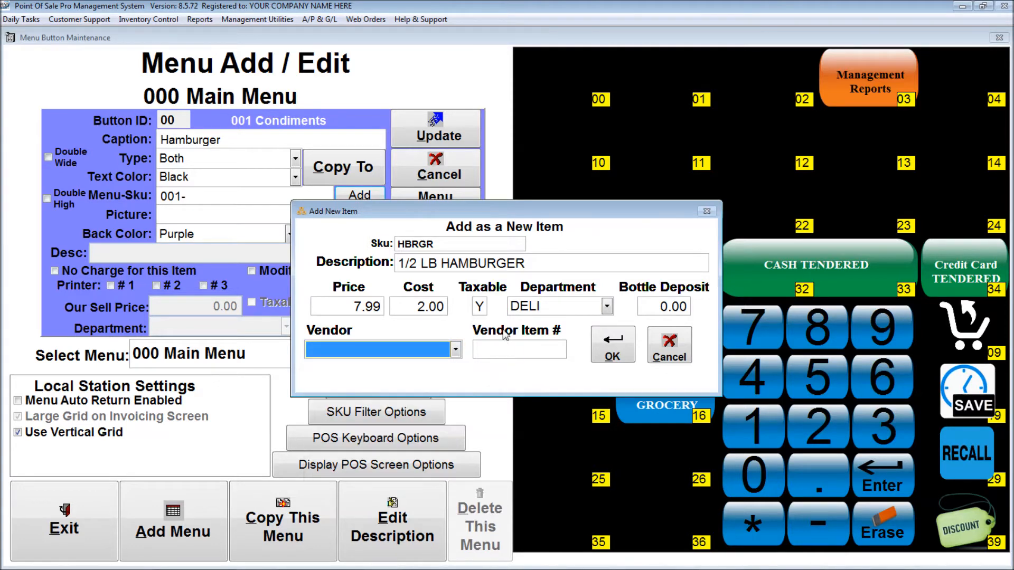
left_click(614, 351)
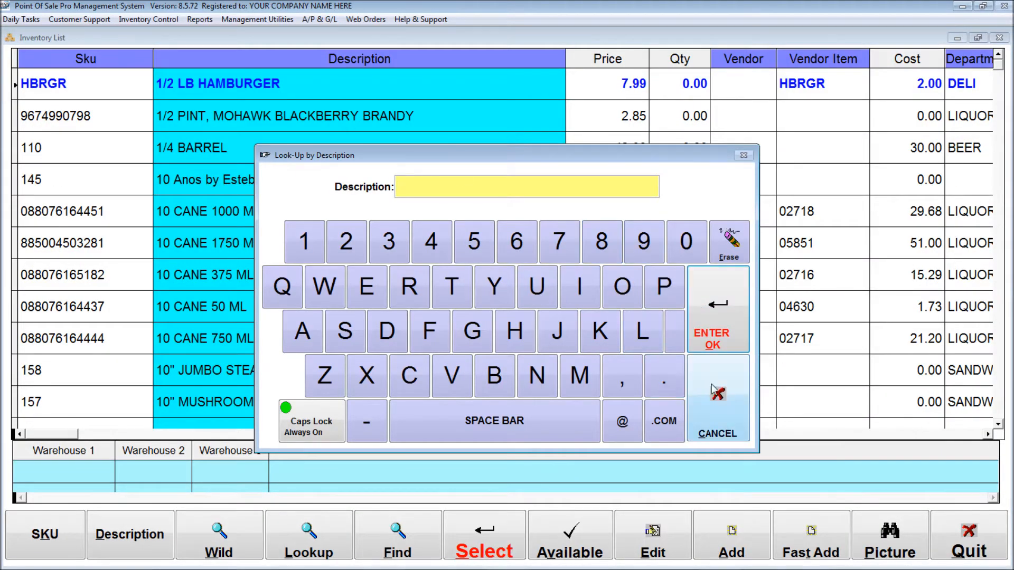
Step: Assign the 1/2 LB HAMBURGER item to the Hamburger button and save it with printing enabled for kitchen printer #2
left_click(728, 402)
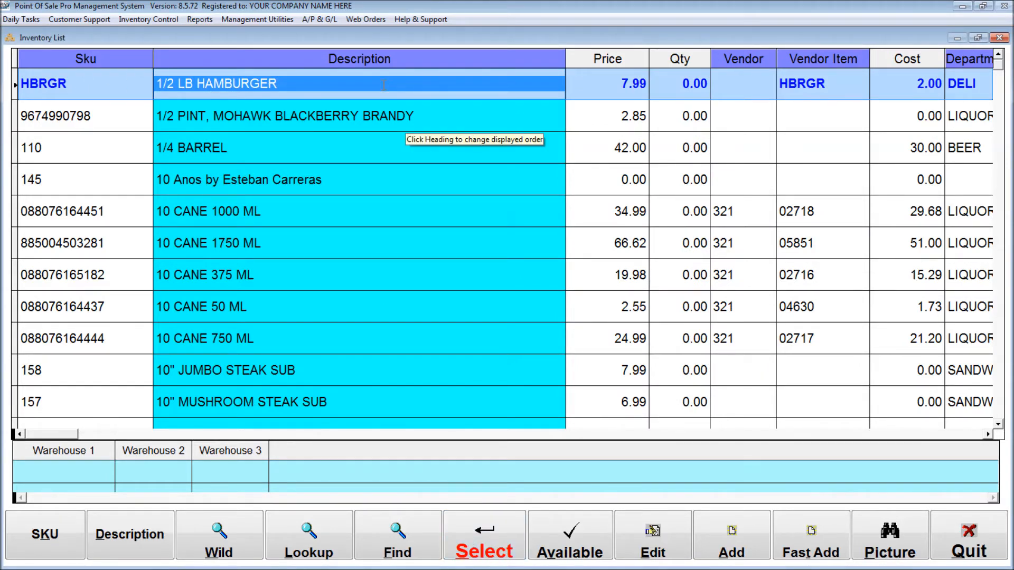
left_click(485, 535)
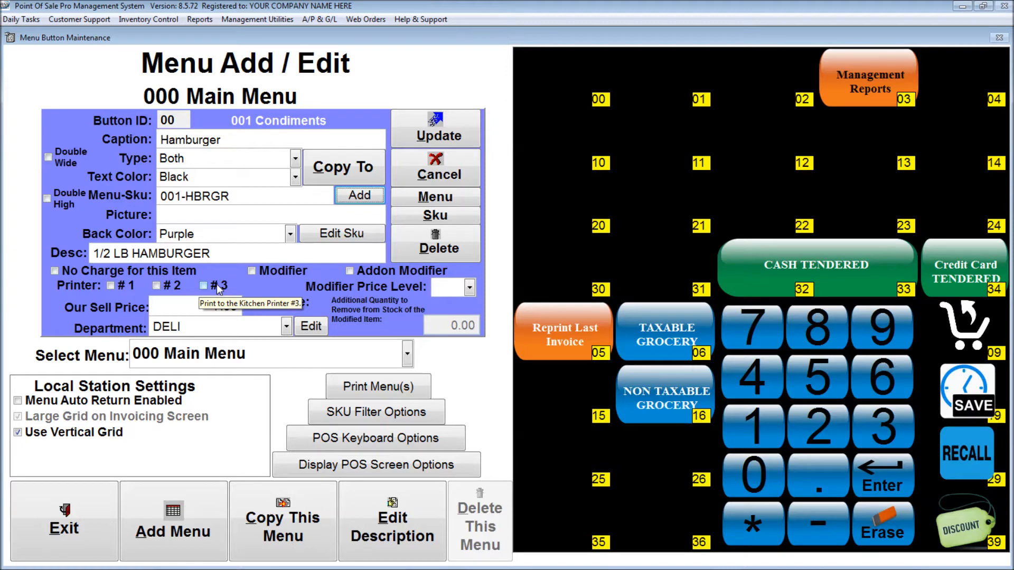
left_click(168, 289)
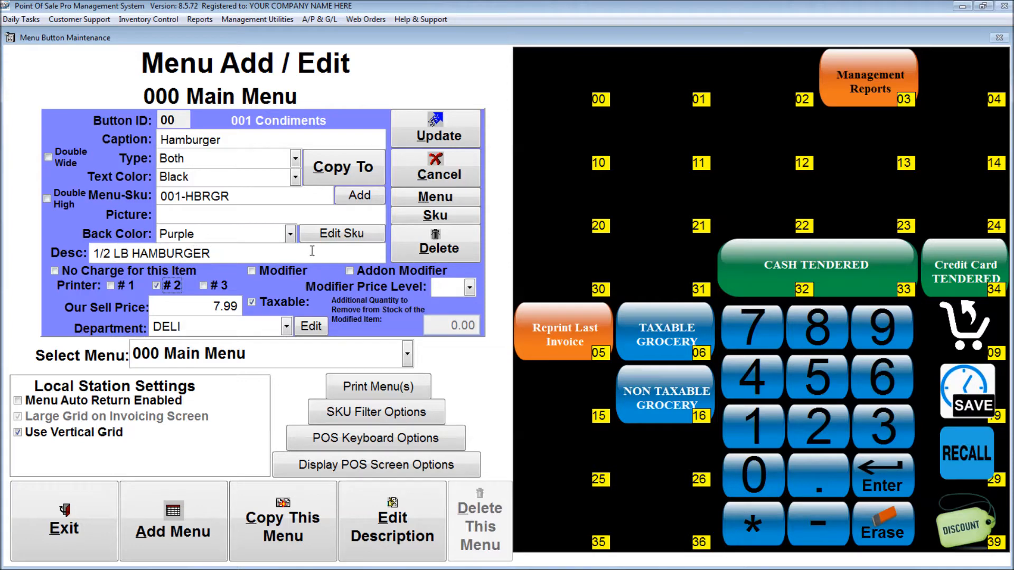
left_click(425, 136)
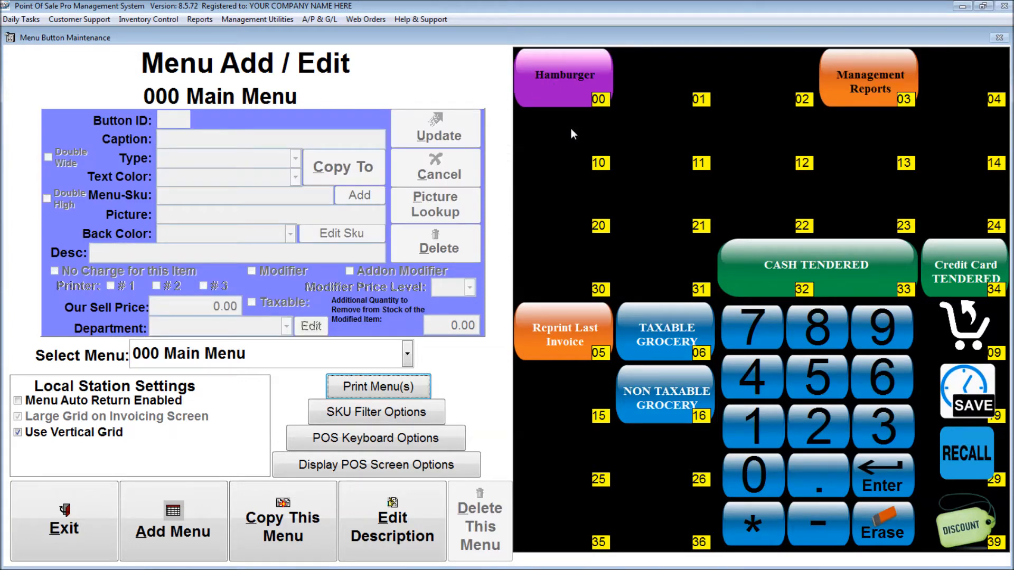
Step: Change the Hamburger button's text color to Yellow and save the button
left_click(561, 74)
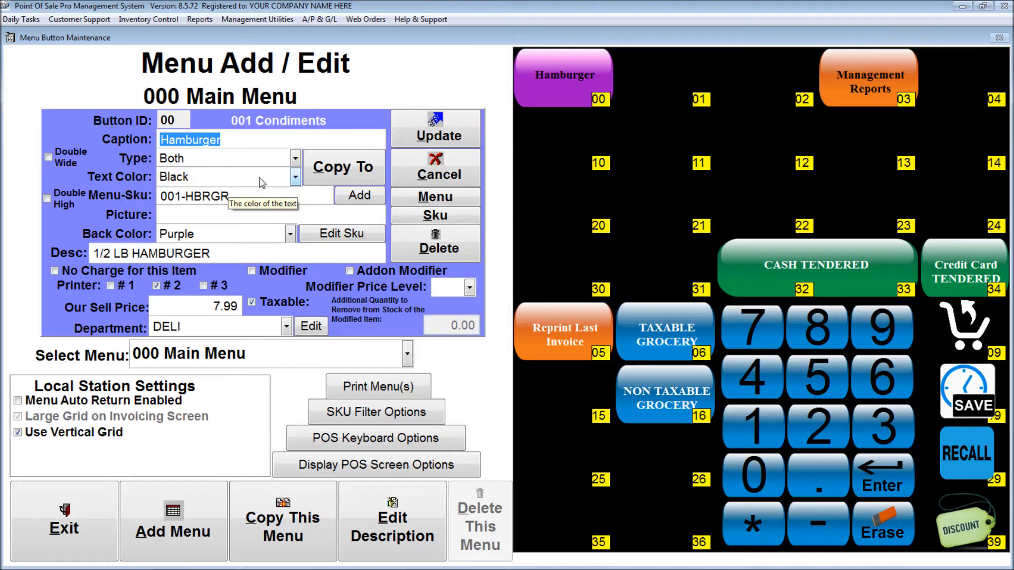
left_click(295, 176)
scroll(297, 287, "down", 1)
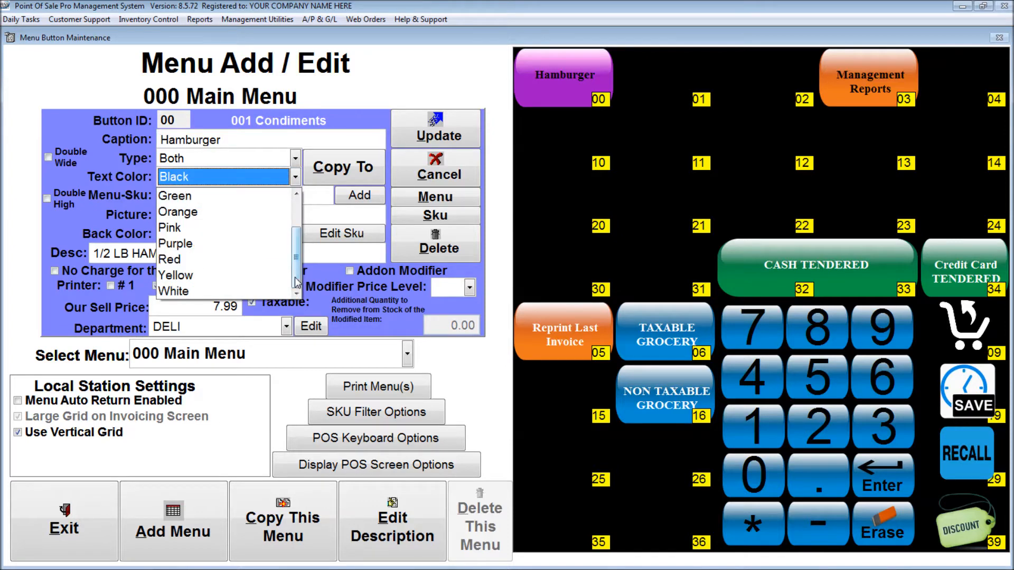
left_click(229, 275)
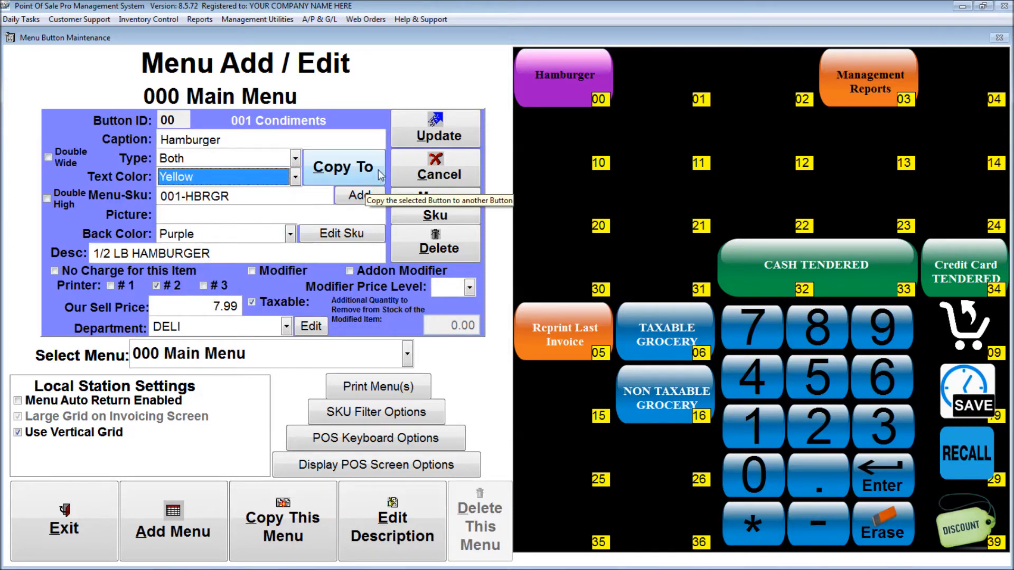
left_click(420, 135)
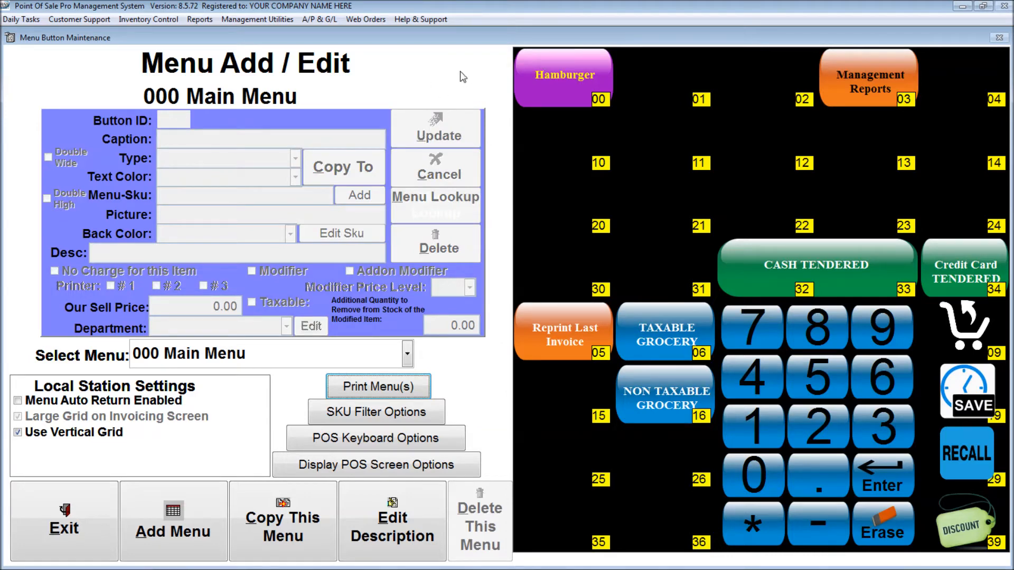
Step: Switch to the 001 Condiments menu and give its empty button 00 the caption "Well Done"
left_click(565, 70)
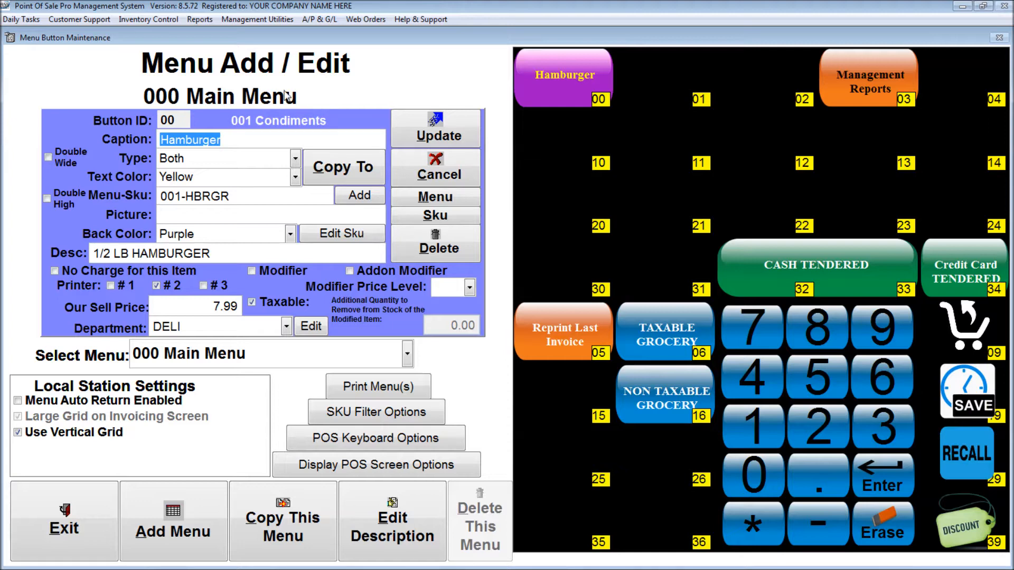
left_click(435, 172)
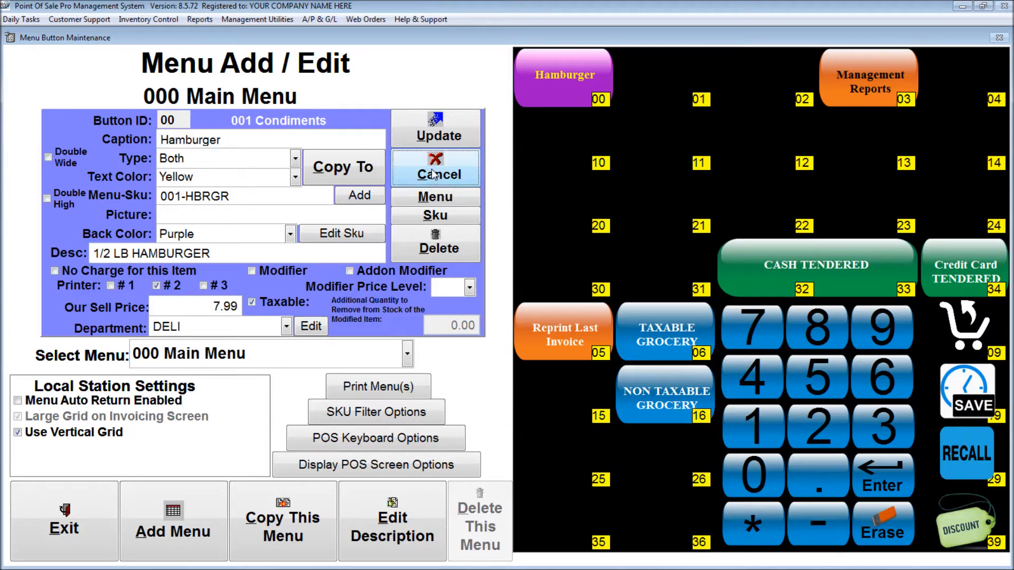
left_click(340, 355)
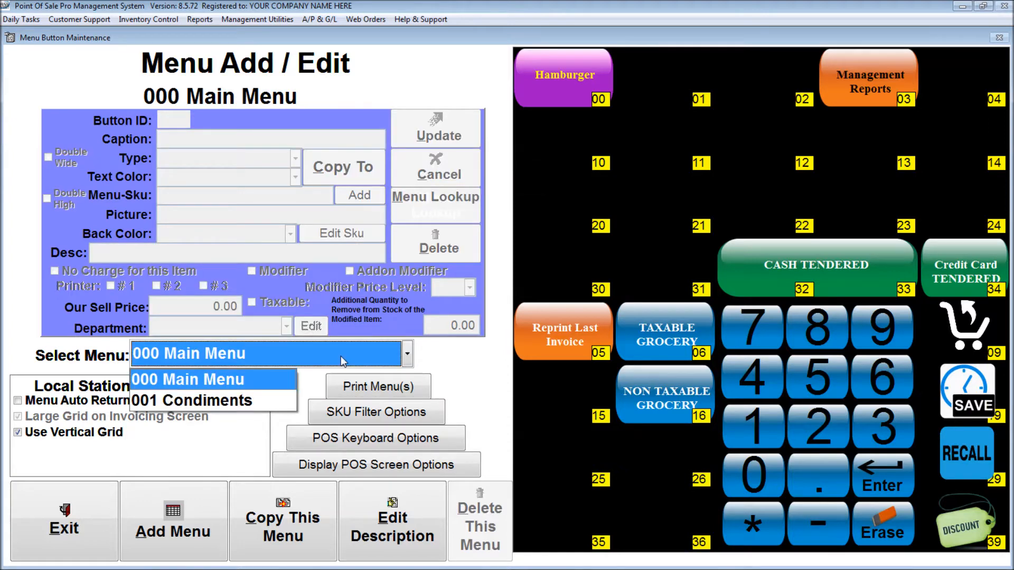
left_click(248, 406)
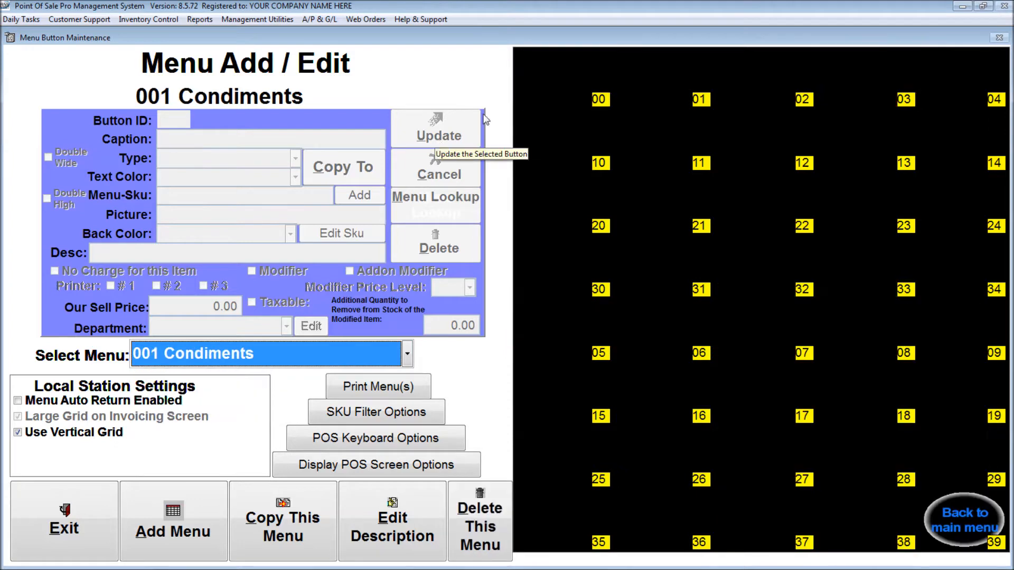
left_click(599, 100)
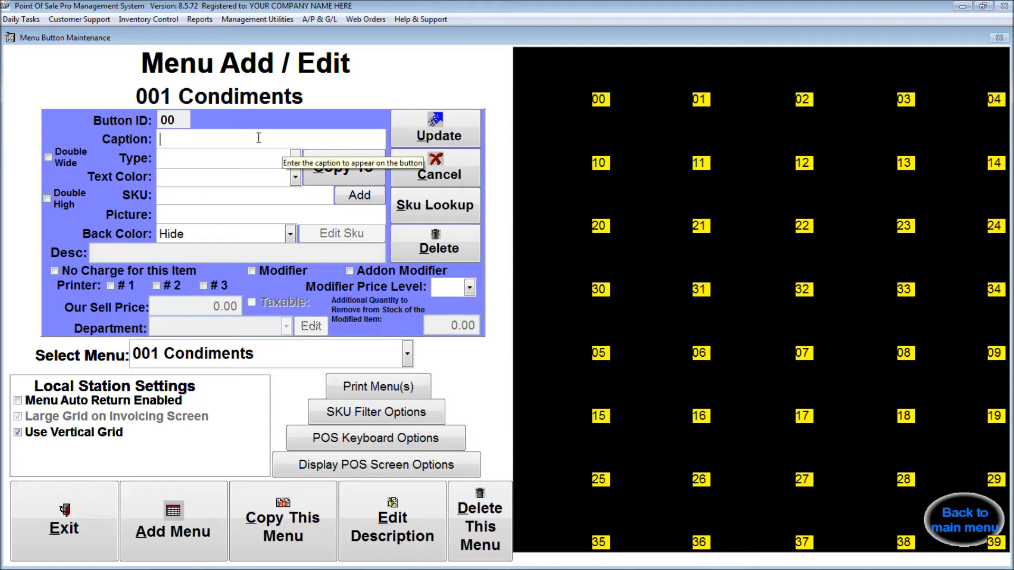
type("Well Done")
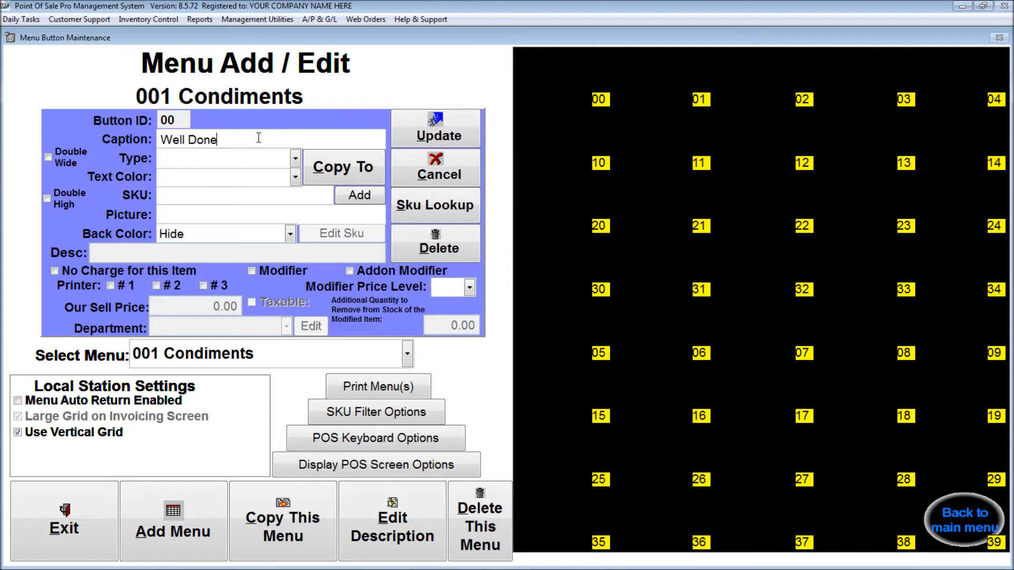
Step: Set the Well Done button's type to SKU and its text color to Black
left_click(294, 160)
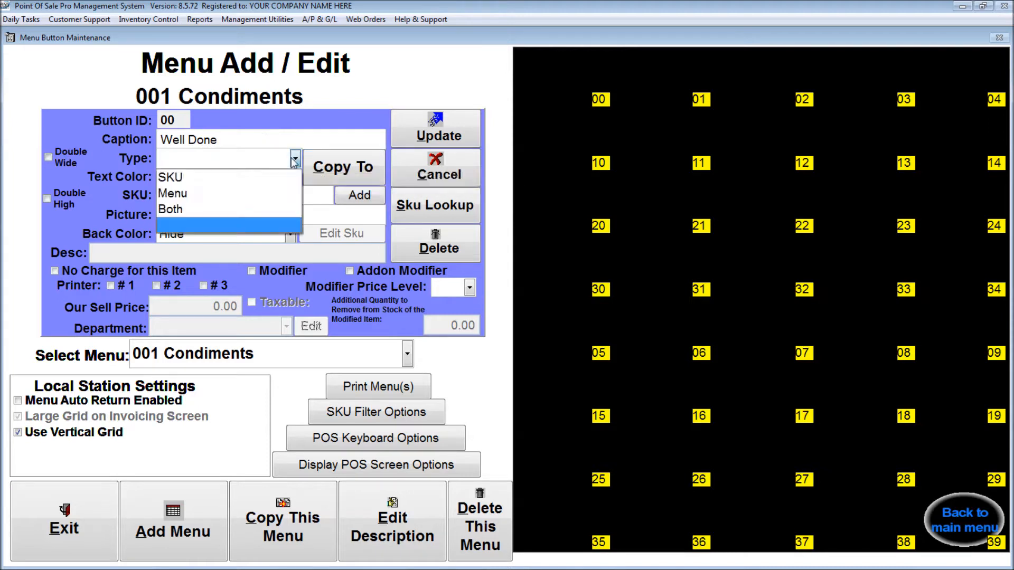
left_click(248, 184)
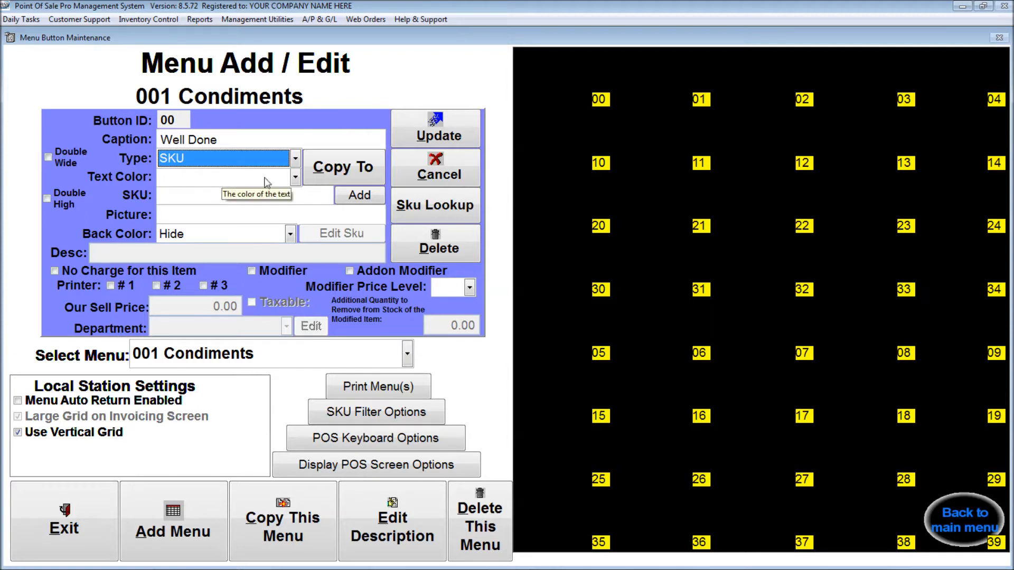
left_click(296, 177)
left_click(296, 206)
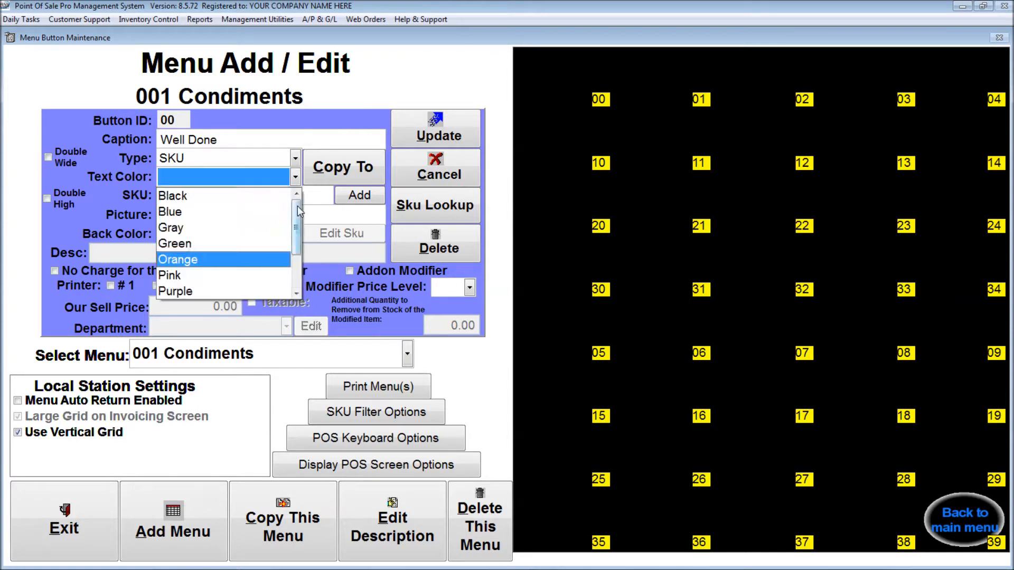
left_click(243, 197)
left_click(210, 202)
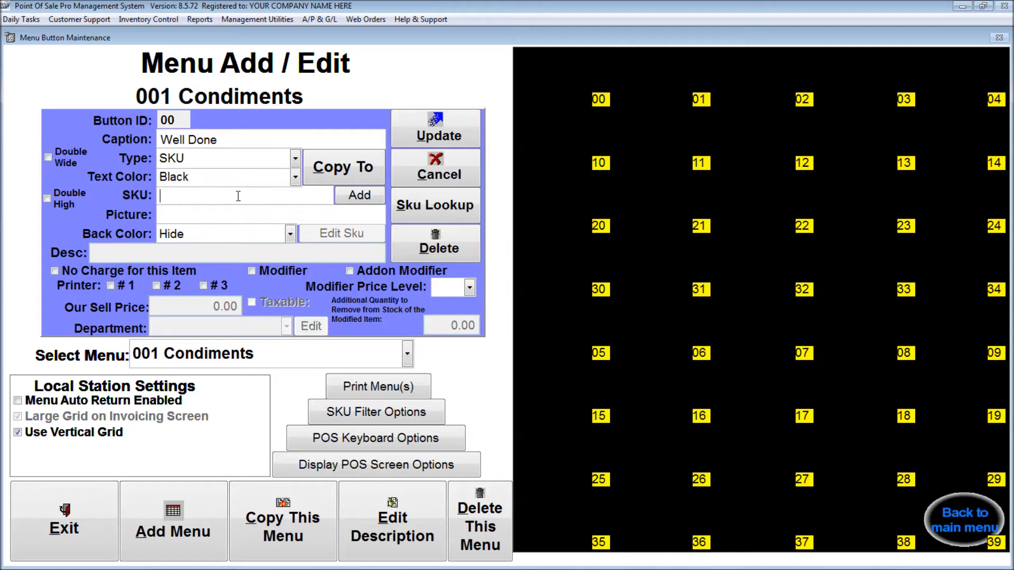
Step: Start a new inventory item with SKU WDONE and description "WELL DONE", setting Taxable to N
left_click(357, 197)
type("WDONE")
key("Tab")
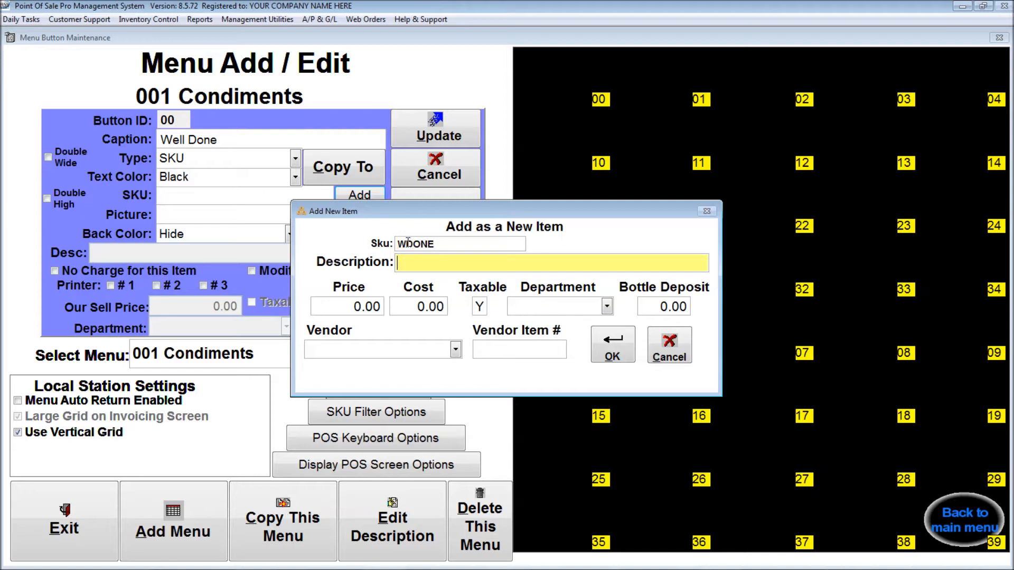
type("WELL DONE")
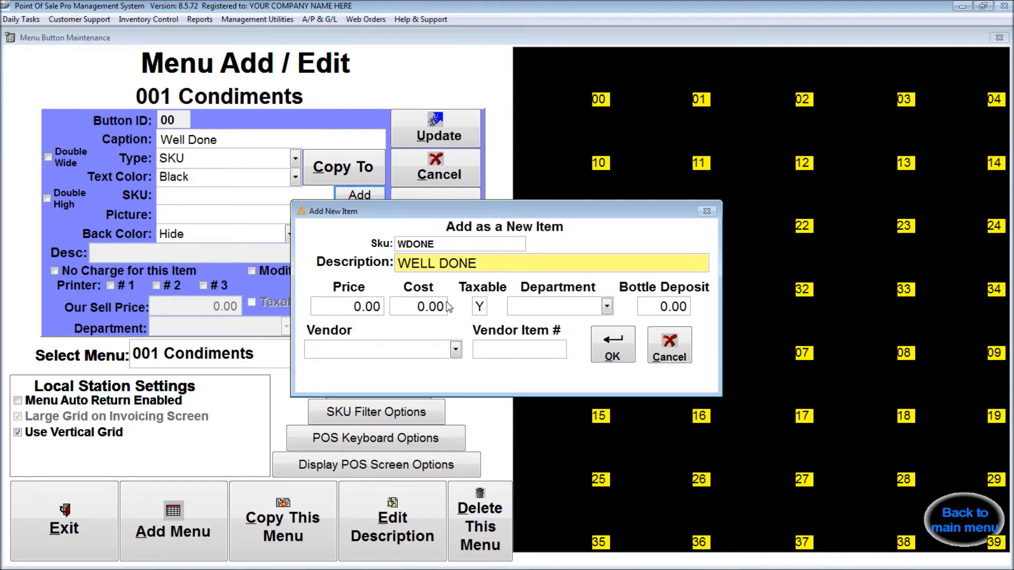
left_click(479, 306)
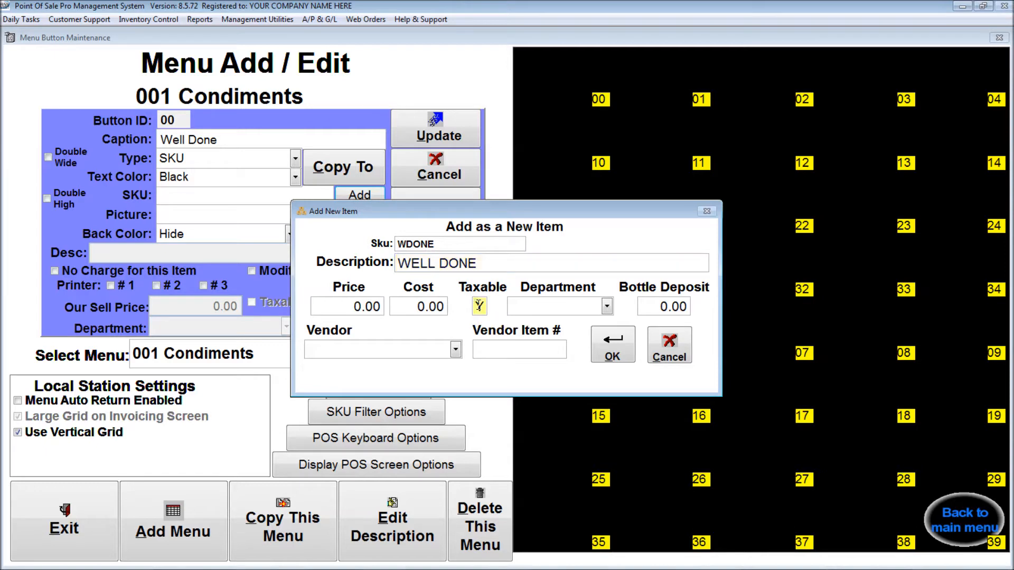
type("N")
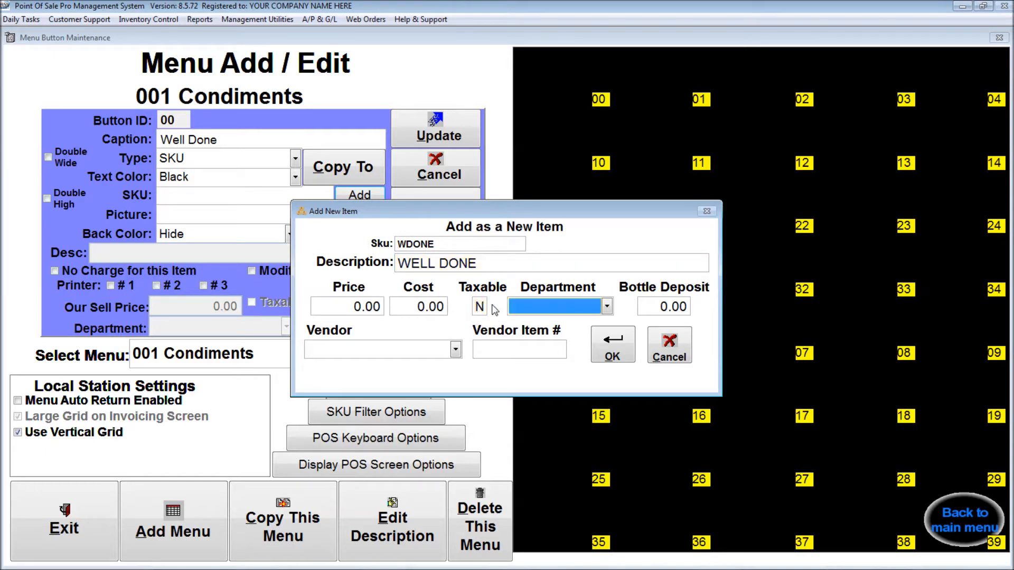
left_click(607, 306)
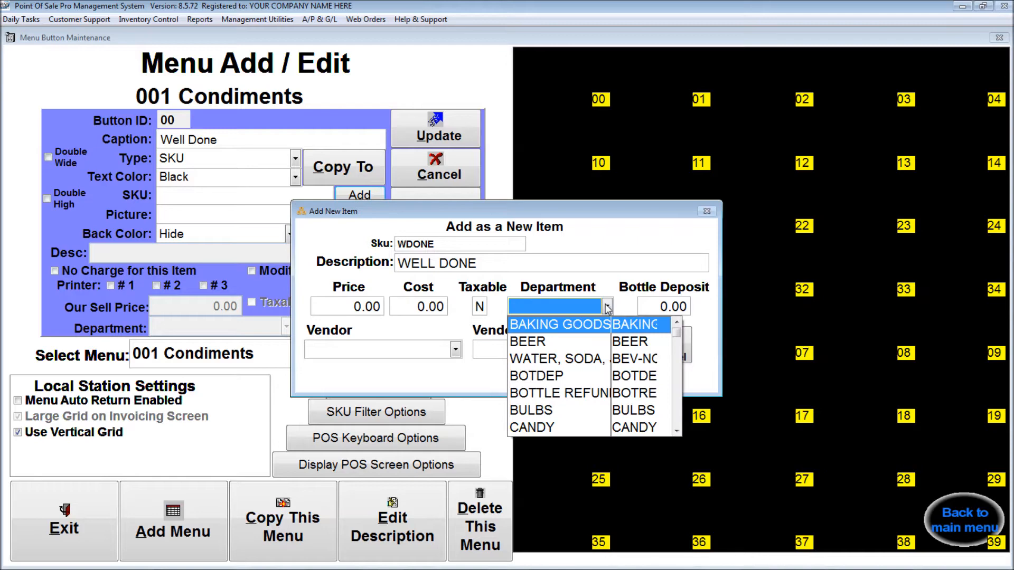
scroll(680, 411, "down", 2)
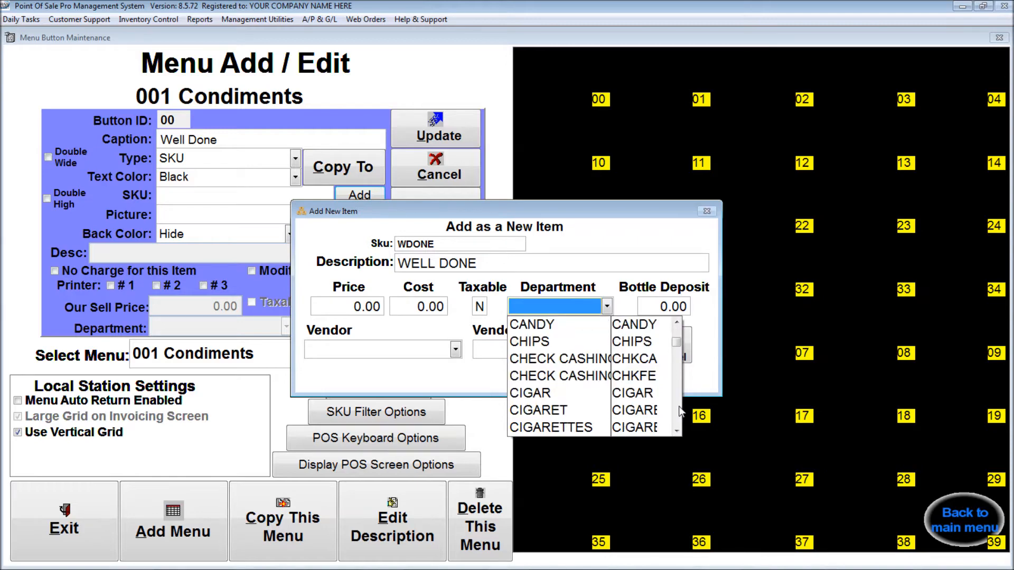
scroll(680, 411, "down", 2)
scroll(679, 411, "down", 2)
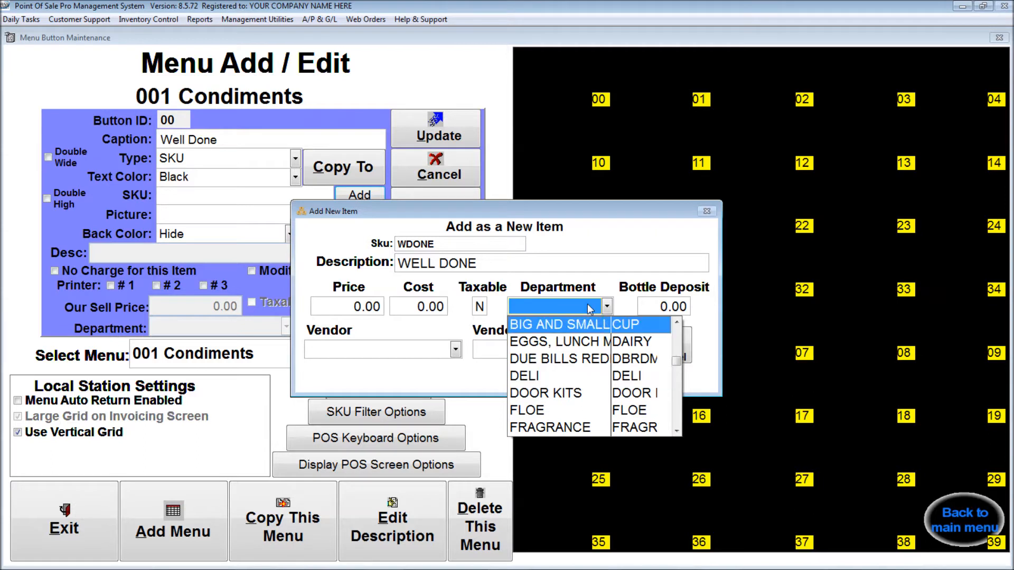
scroll(541, 306, "up", 3)
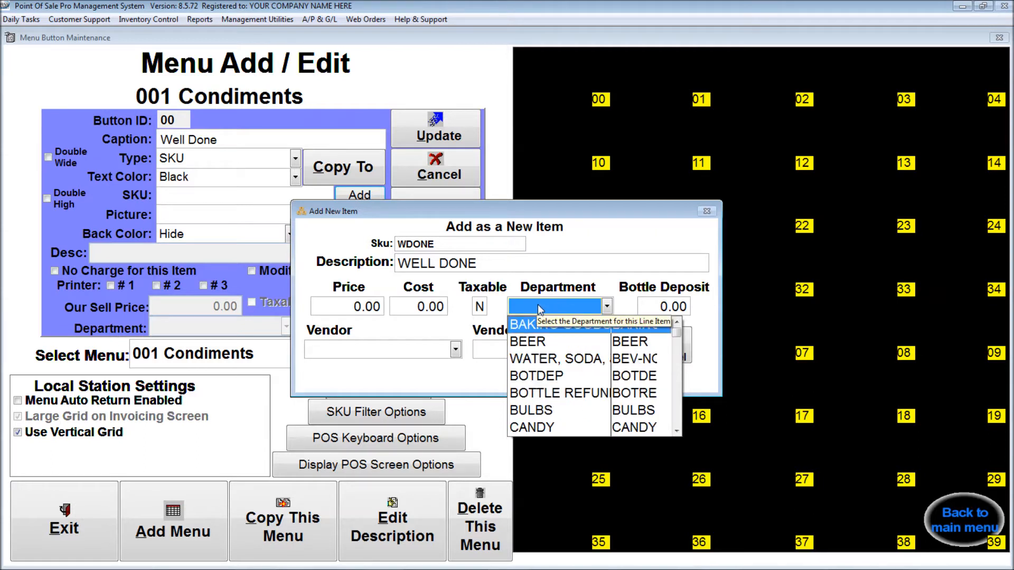
left_click(586, 262)
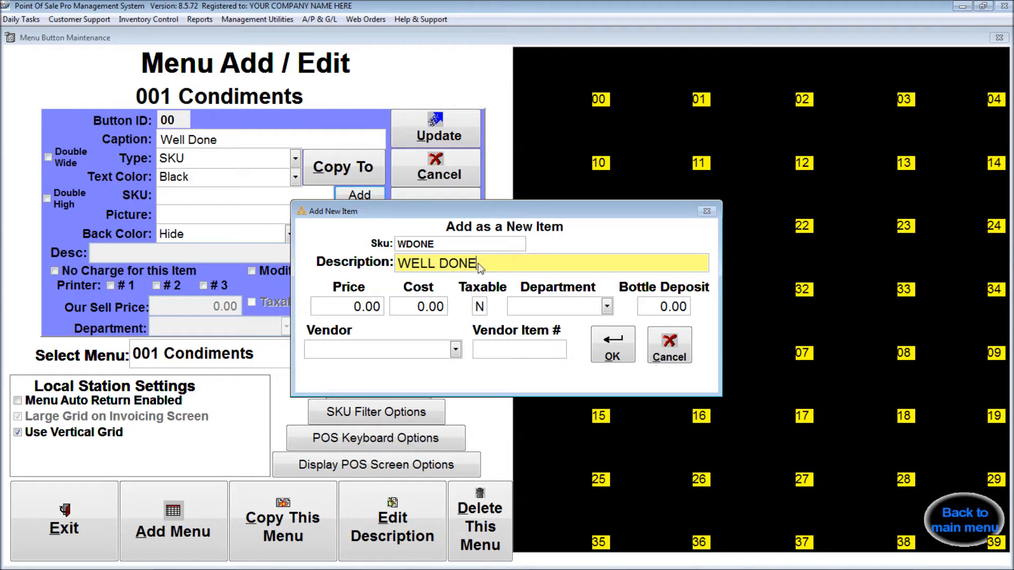
Step: Save the WELL DONE item without a price or department, assign it to the Well Done button, and update the button
left_click(615, 344)
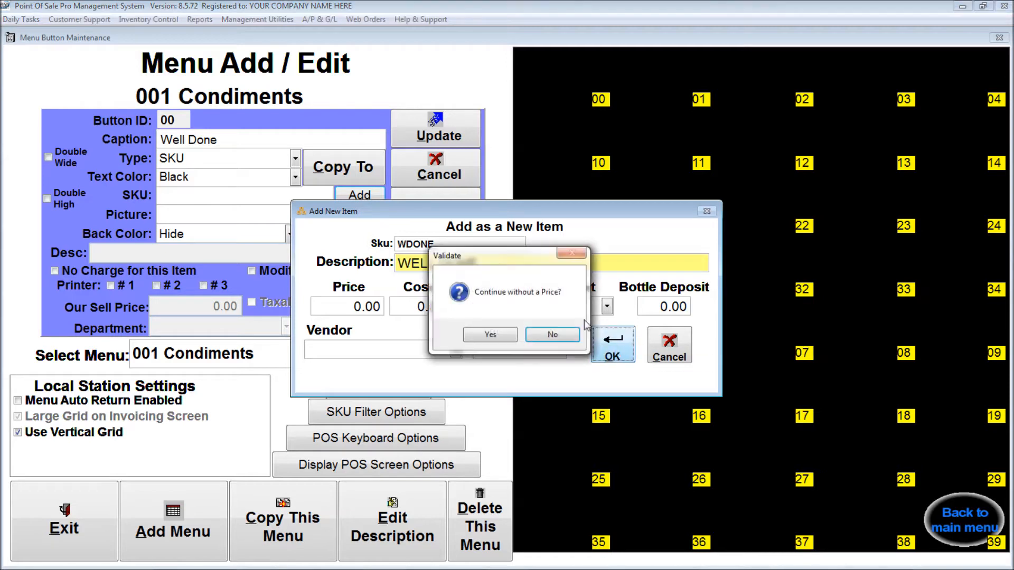
left_click(495, 338)
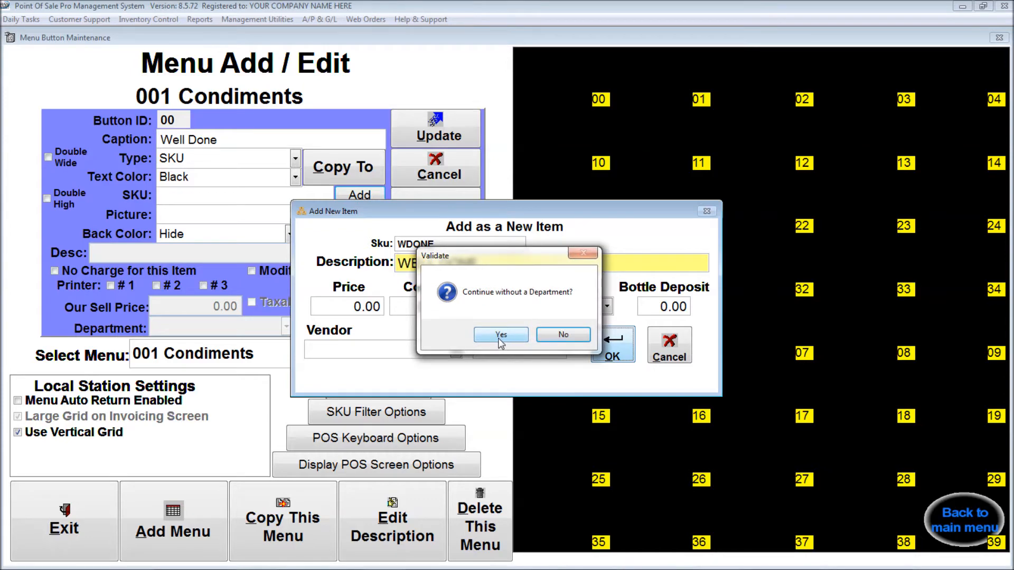
left_click(500, 336)
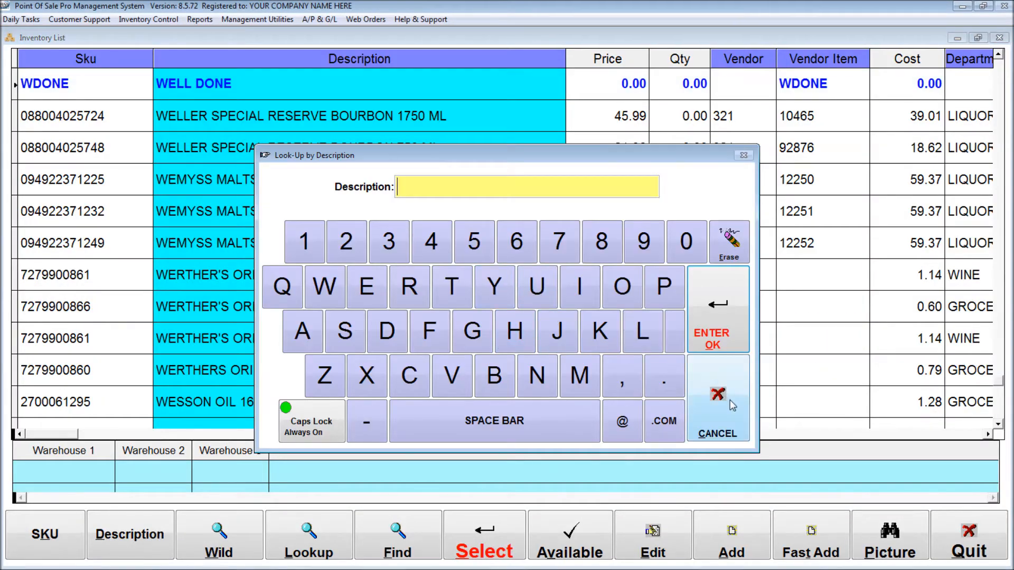
left_click(731, 405)
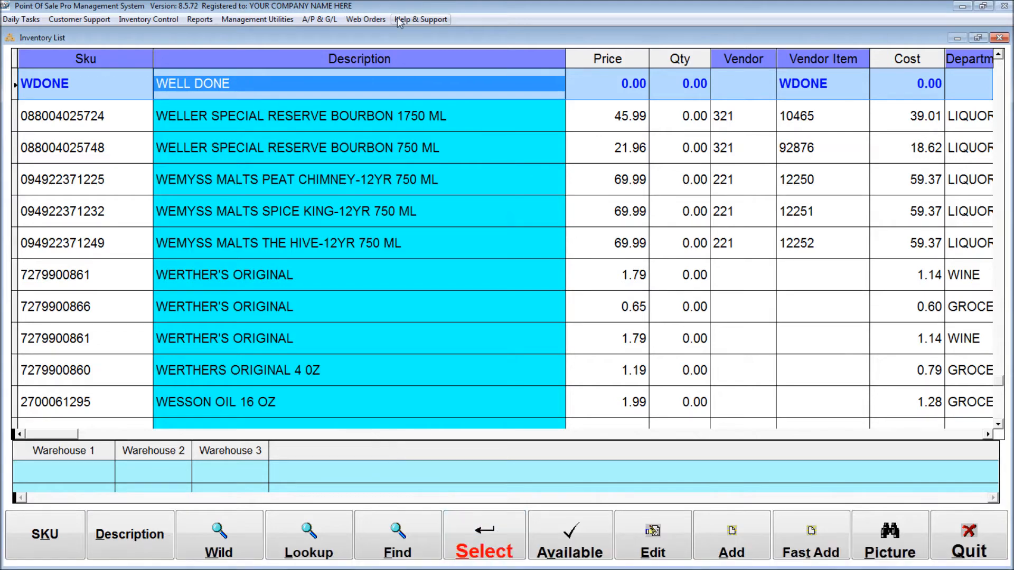
double_click(362, 81)
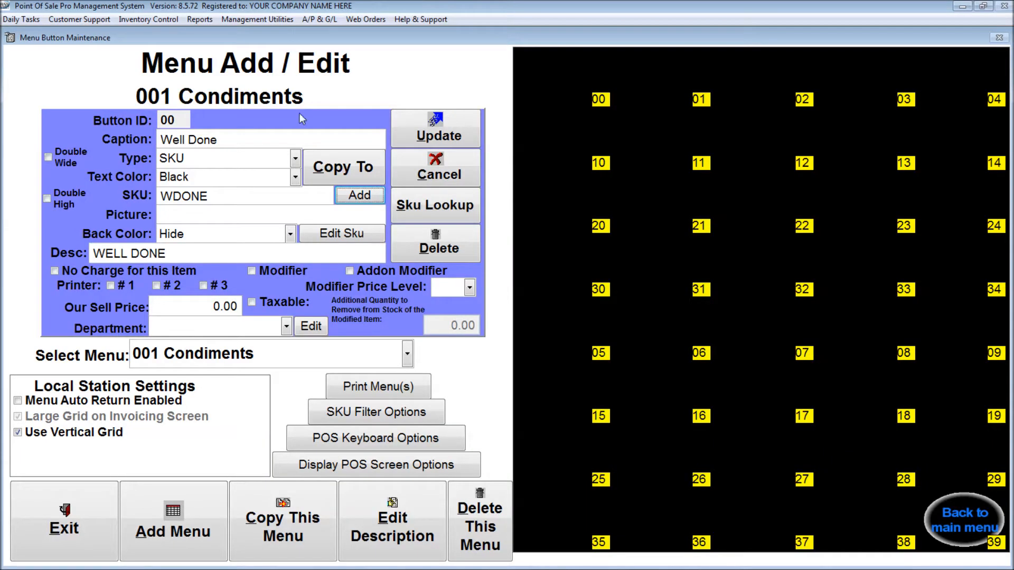
left_click(413, 136)
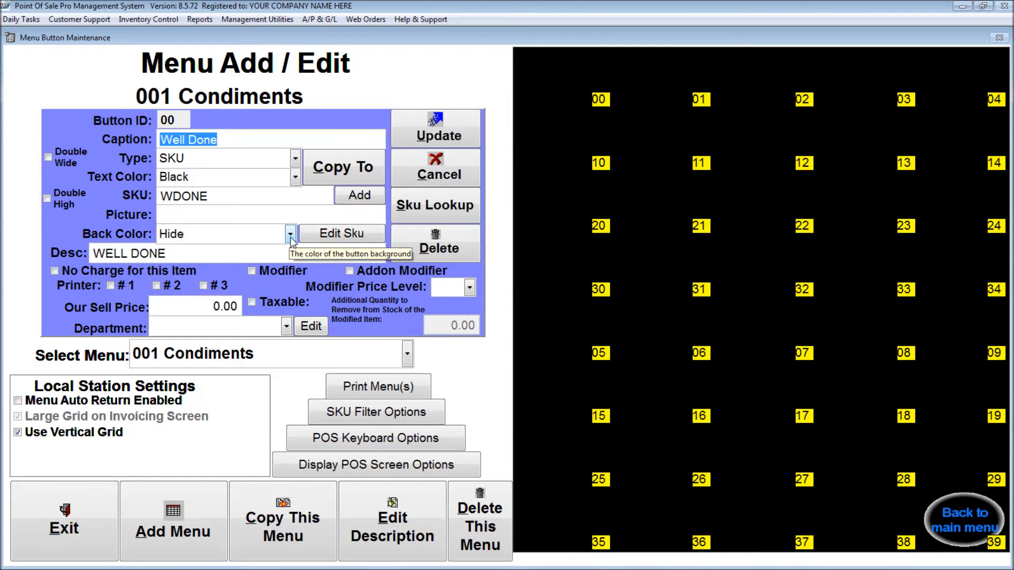
Step: Set the Well Done button's background color to Red and save the button
left_click(290, 234)
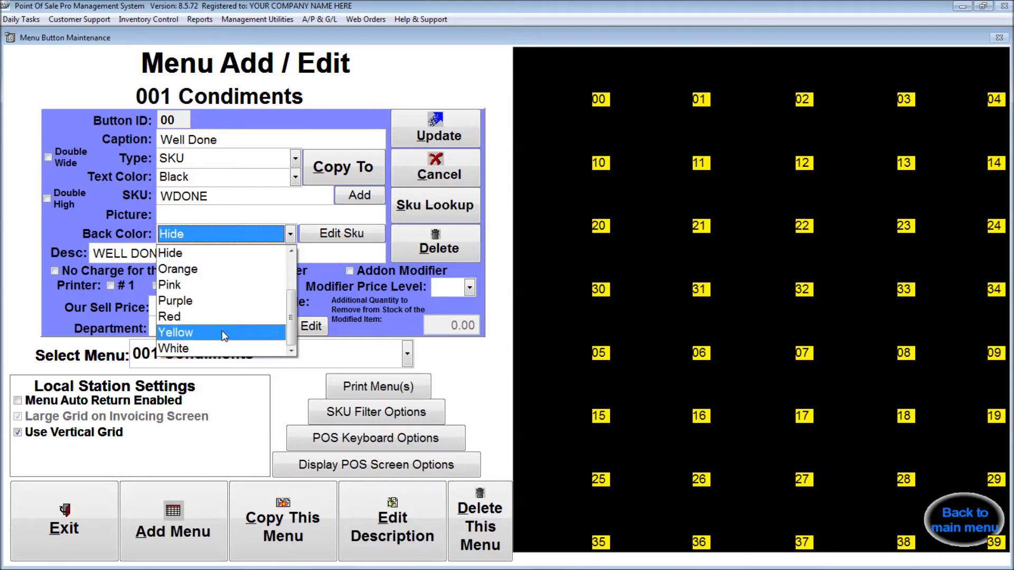
left_click(217, 315)
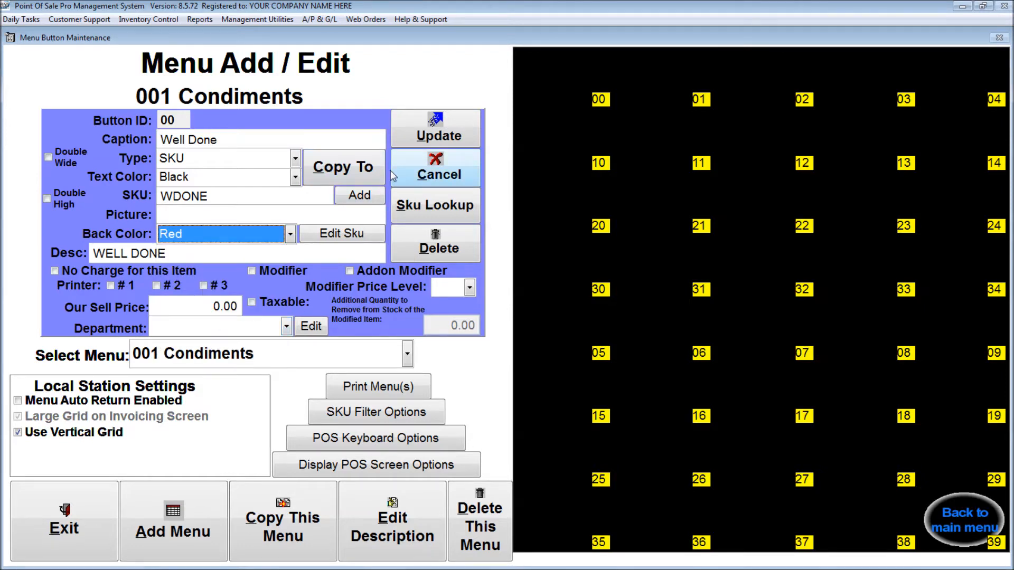
left_click(421, 135)
Step: Reopen the Well Done button, mark it as a Modifier only, and save it
left_click(559, 63)
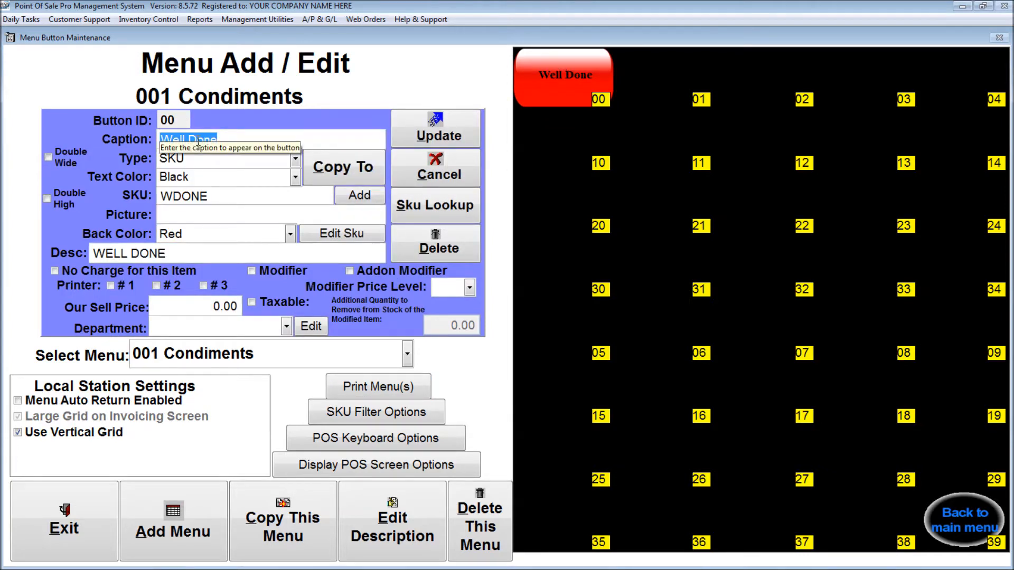
left_click(255, 269)
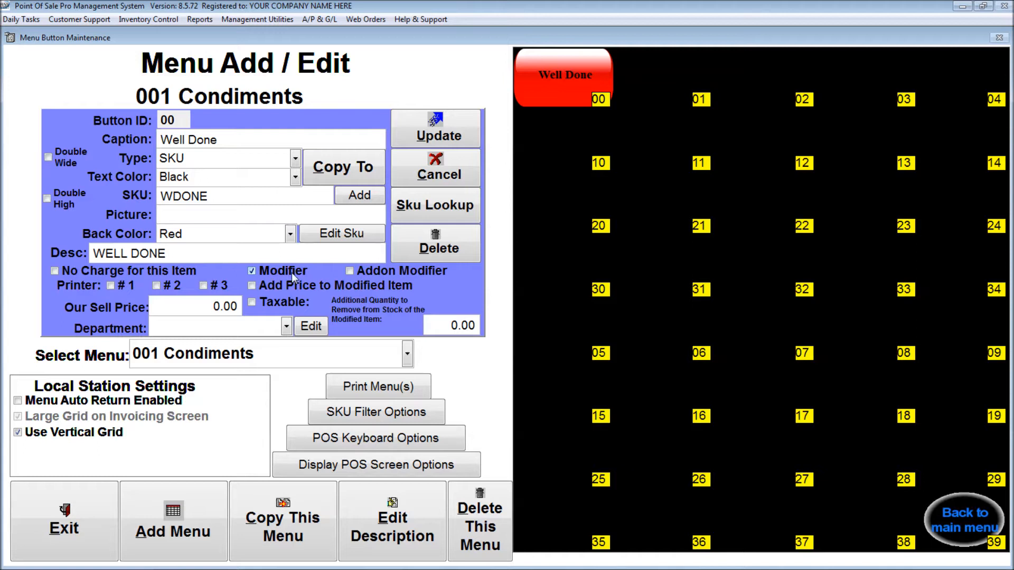
left_click(366, 270)
left_click(278, 268)
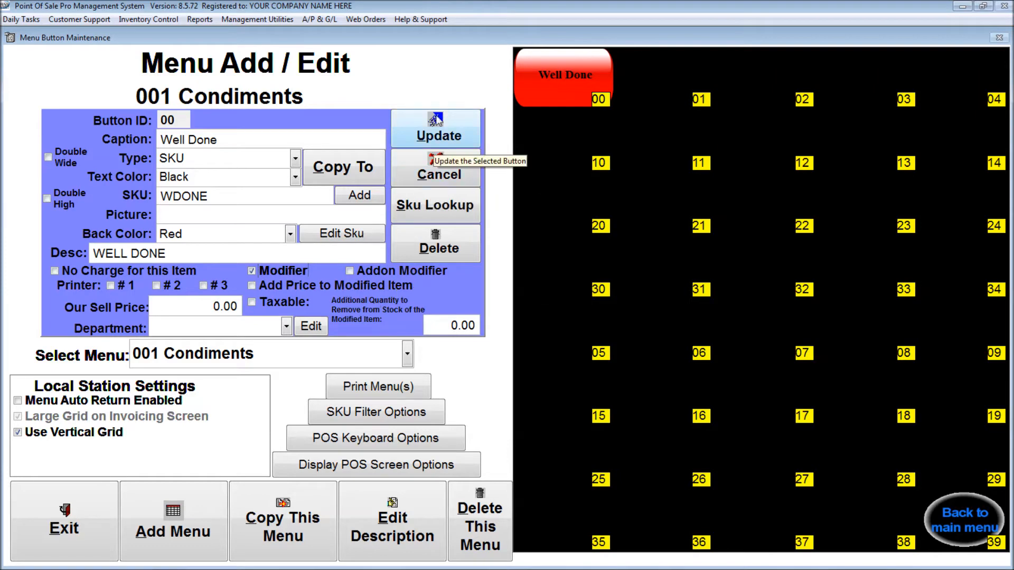
left_click(430, 137)
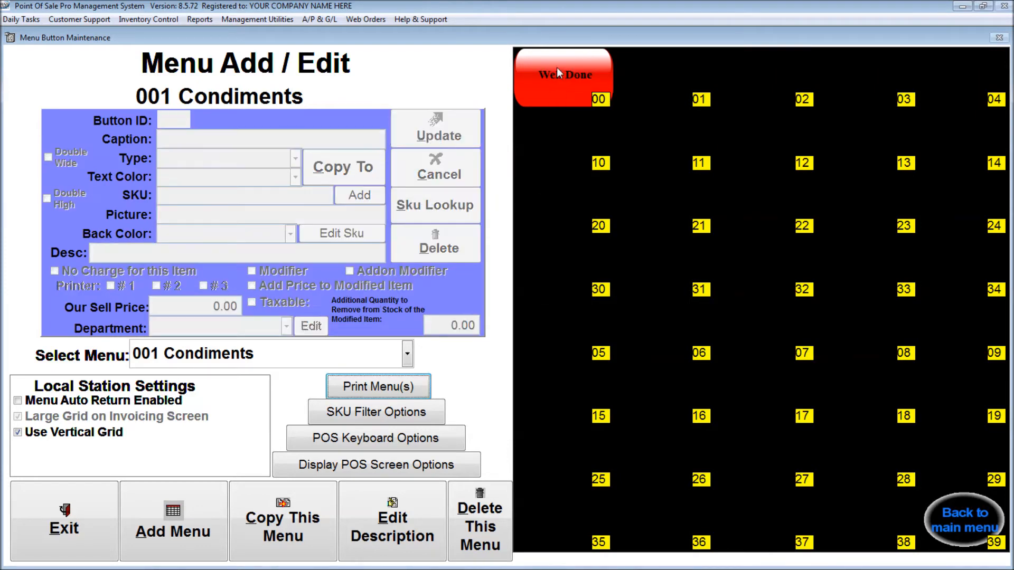
Step: Copy the Well Done button to menu key IDs 01 and 02
left_click(557, 67)
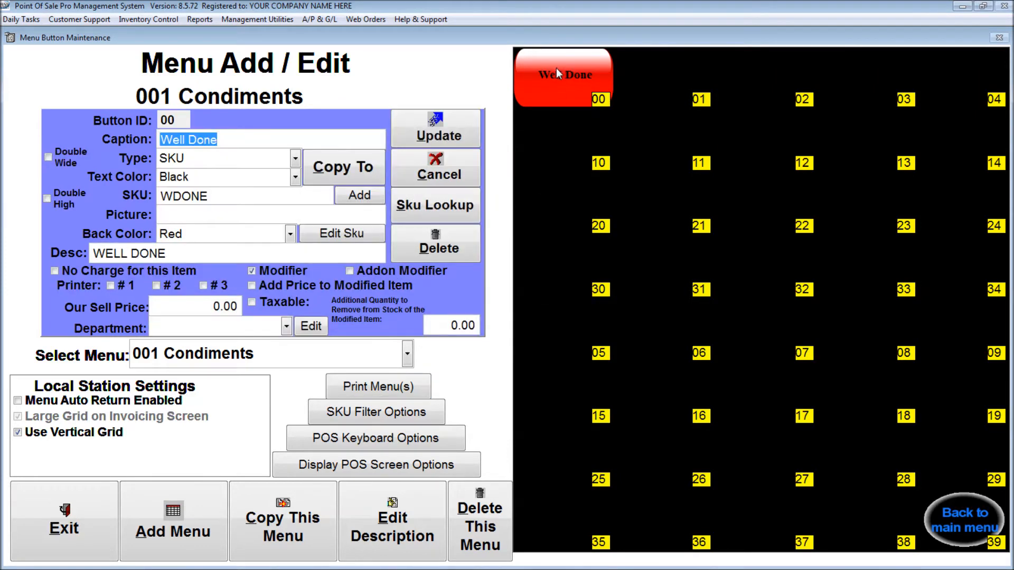
left_click(353, 171)
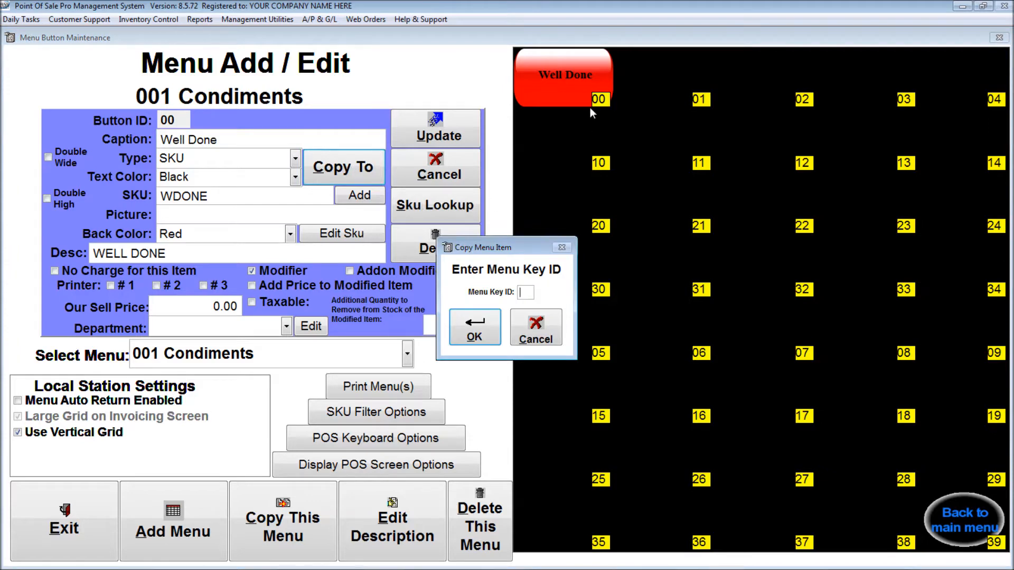
type("01")
key("Return")
left_click(578, 82)
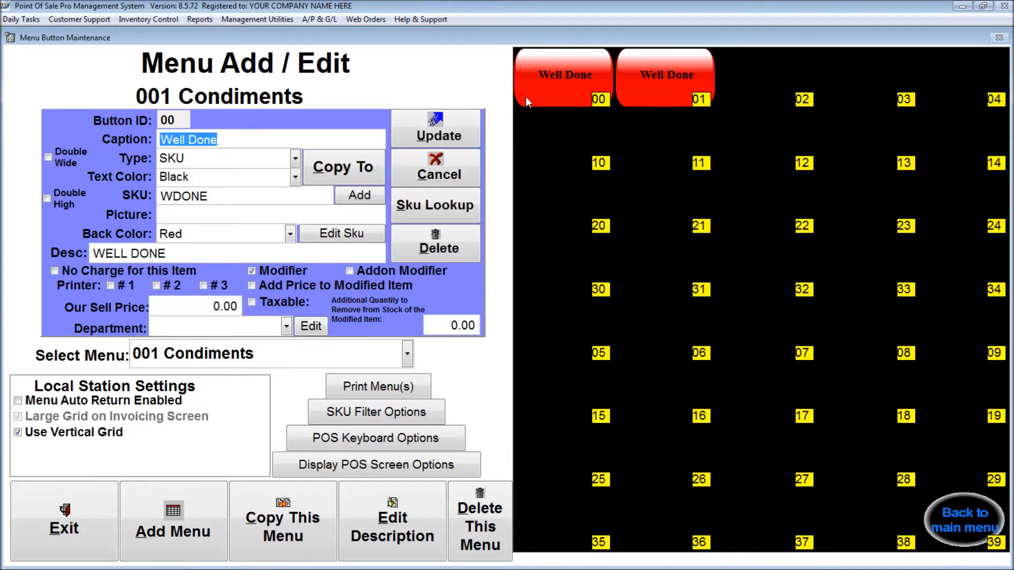
left_click(350, 167)
type("02")
key("Return")
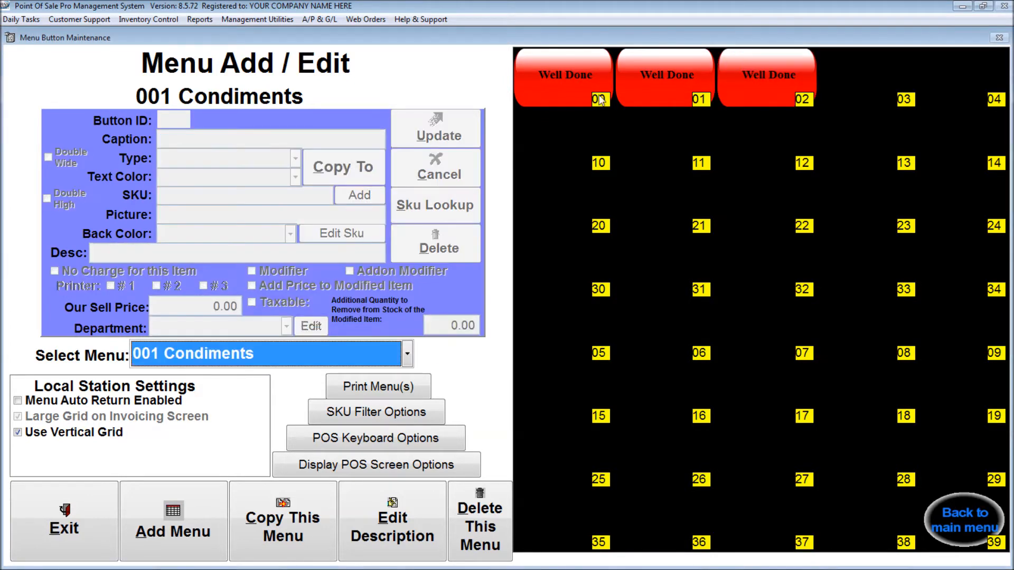
Step: Change the caption of button 01 in the Condiments menu to "Medium"
left_click(664, 81)
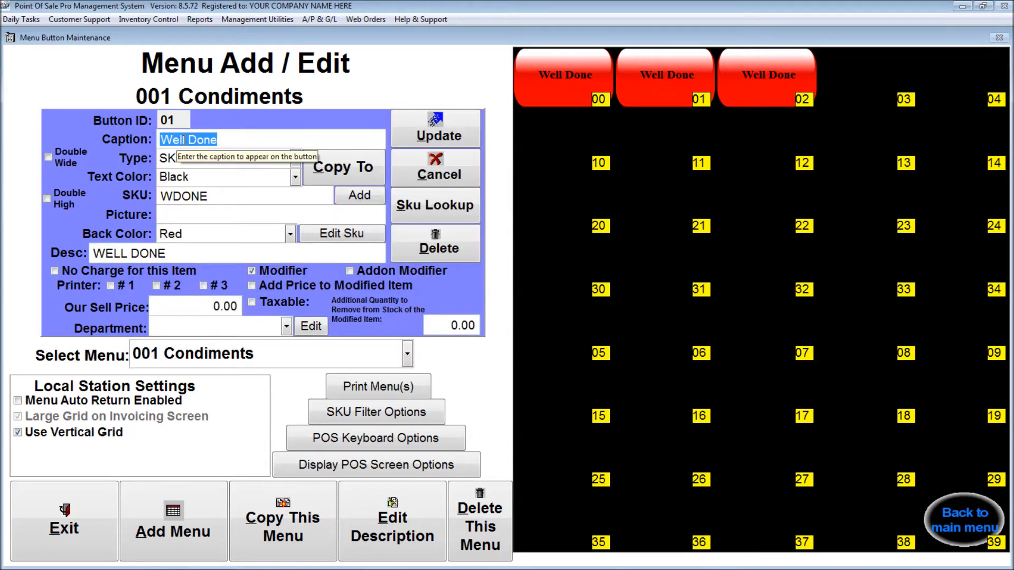
left_click_drag(224, 137, 138, 139)
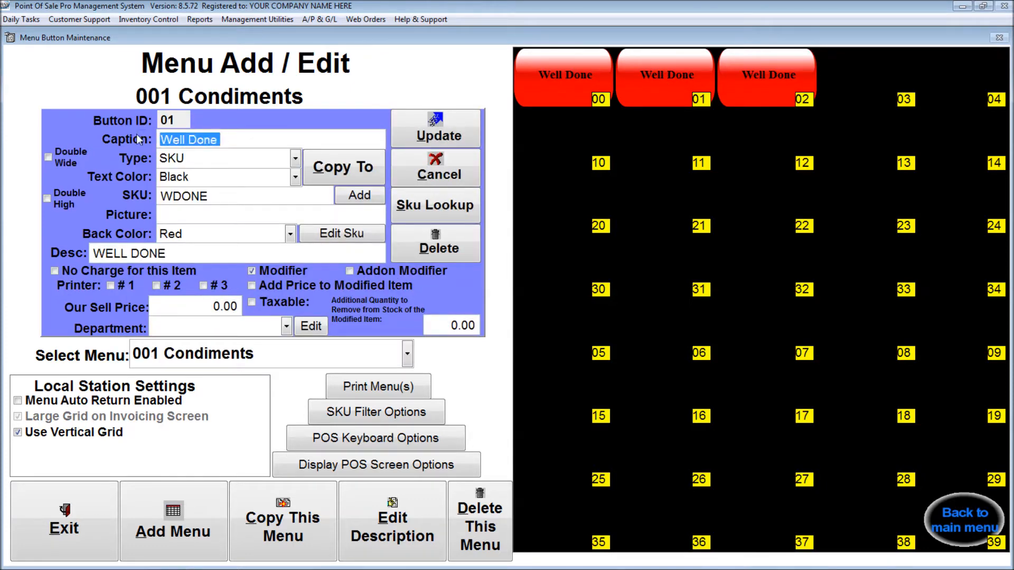
type("Medium")
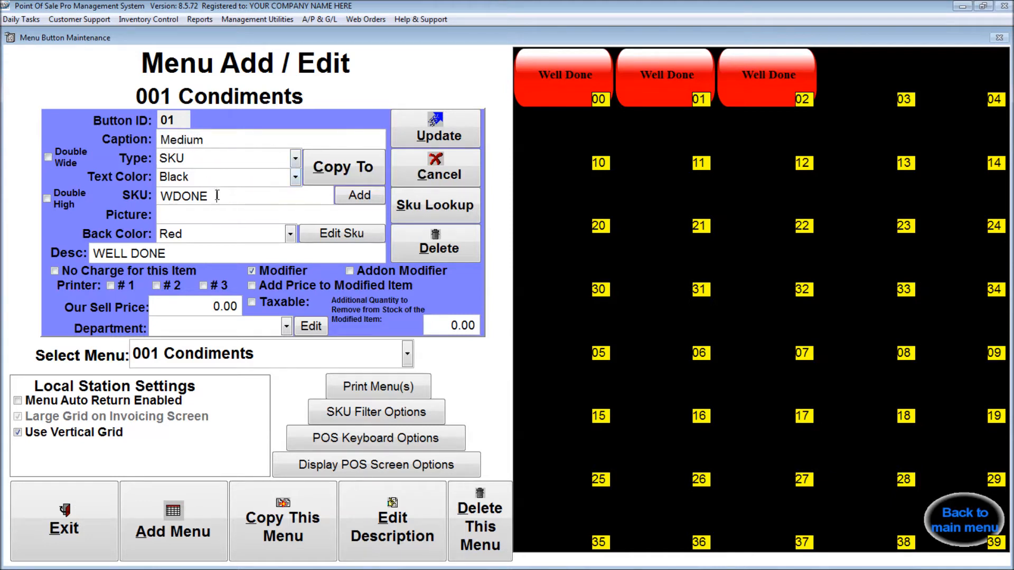
Step: Start a new inventory item for the Medium button with SKU MDM and description "MEDIUM"
left_click(358, 195)
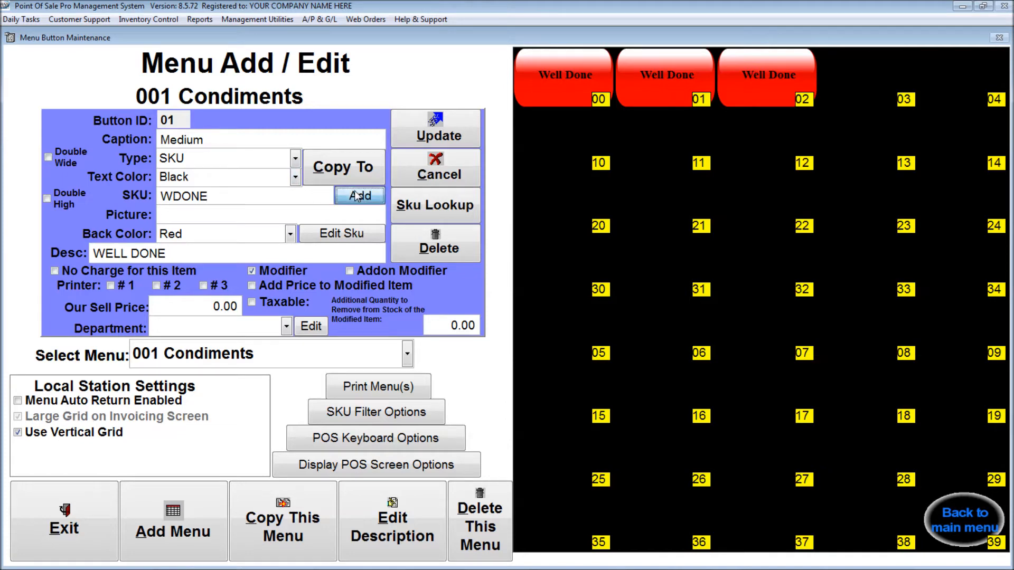
type("MED")
key("BackSpace")
key("BackSpace")
type("D")
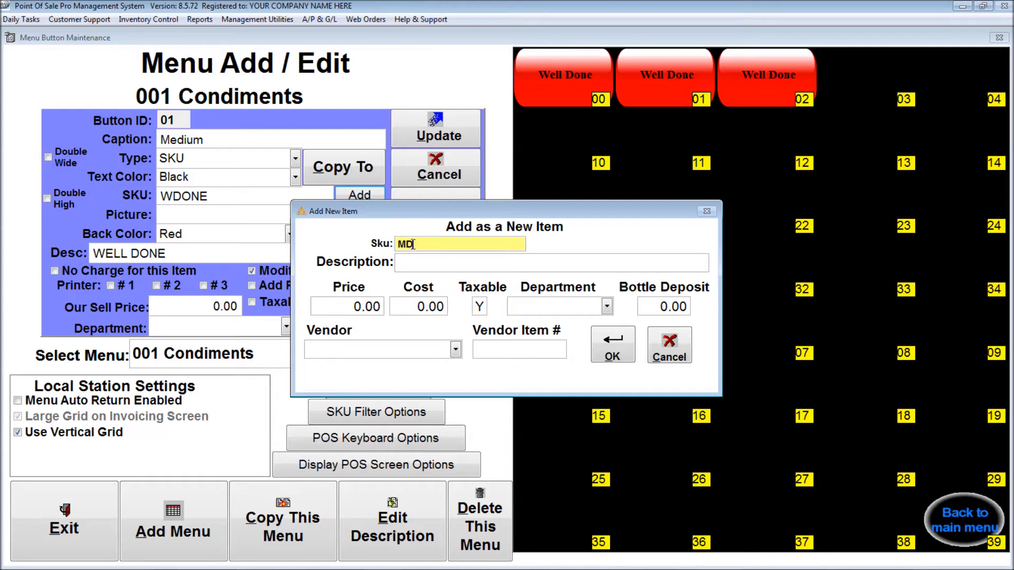
type("M")
left_click(408, 261)
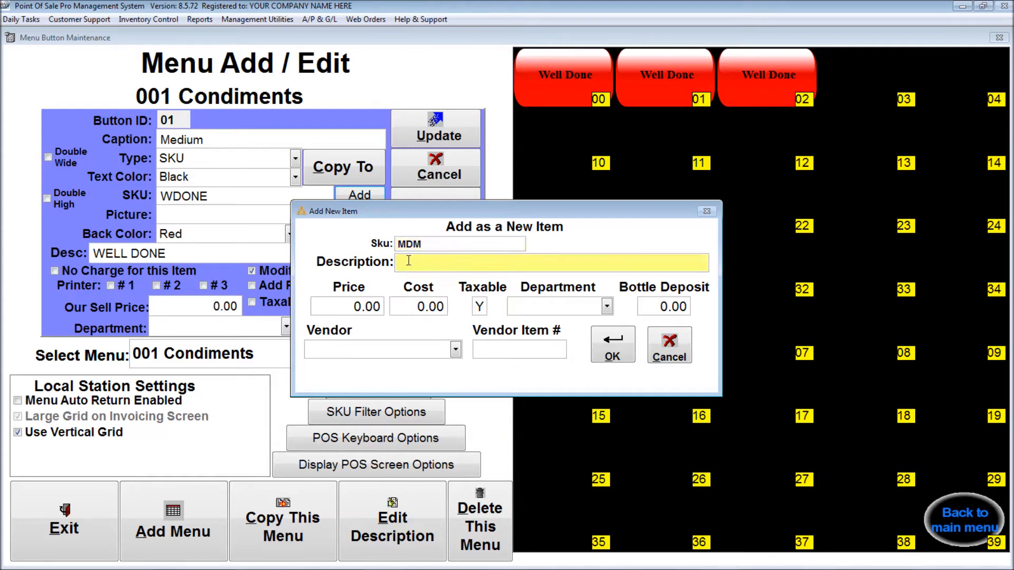
type("MEDIUM")
Step: Save the new MEDIUM item without a price or department, and assign it to button 01
left_click(619, 348)
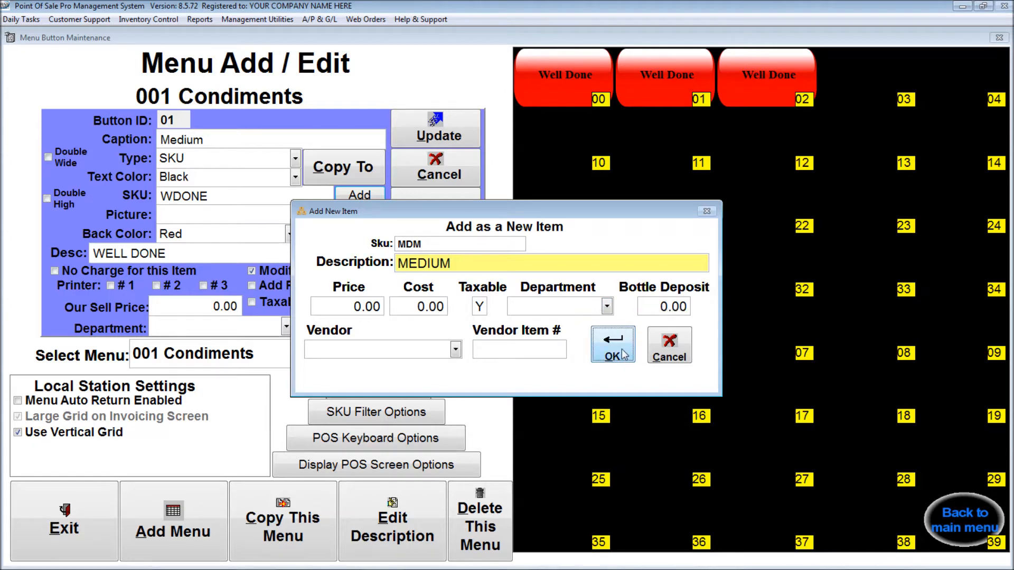
left_click(503, 337)
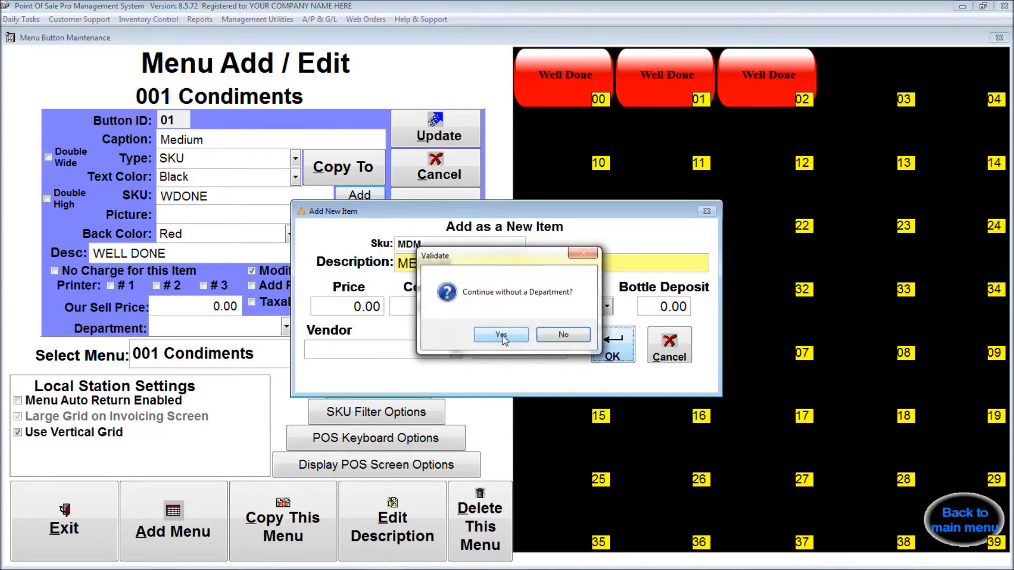
left_click(502, 336)
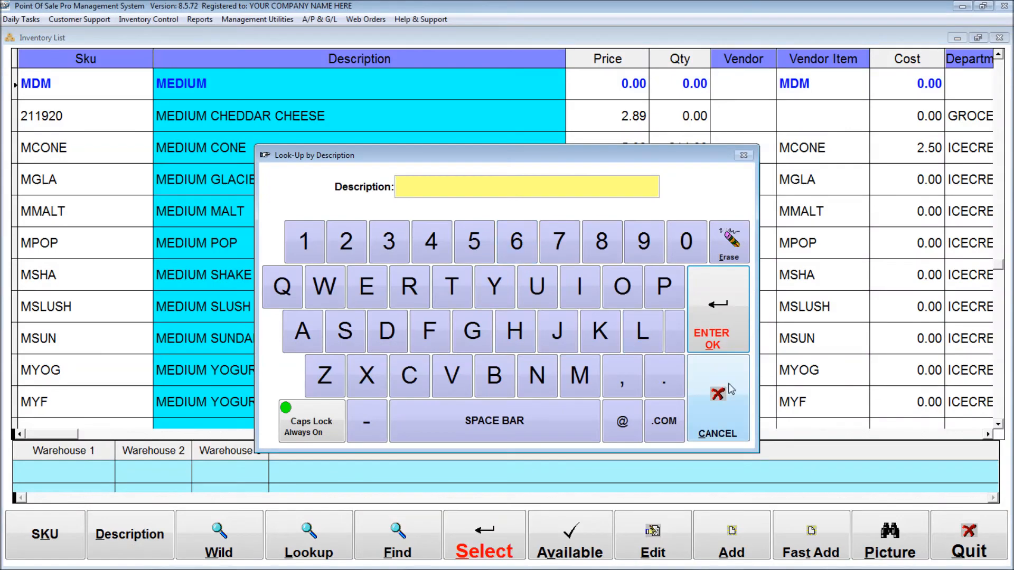
left_click(728, 409)
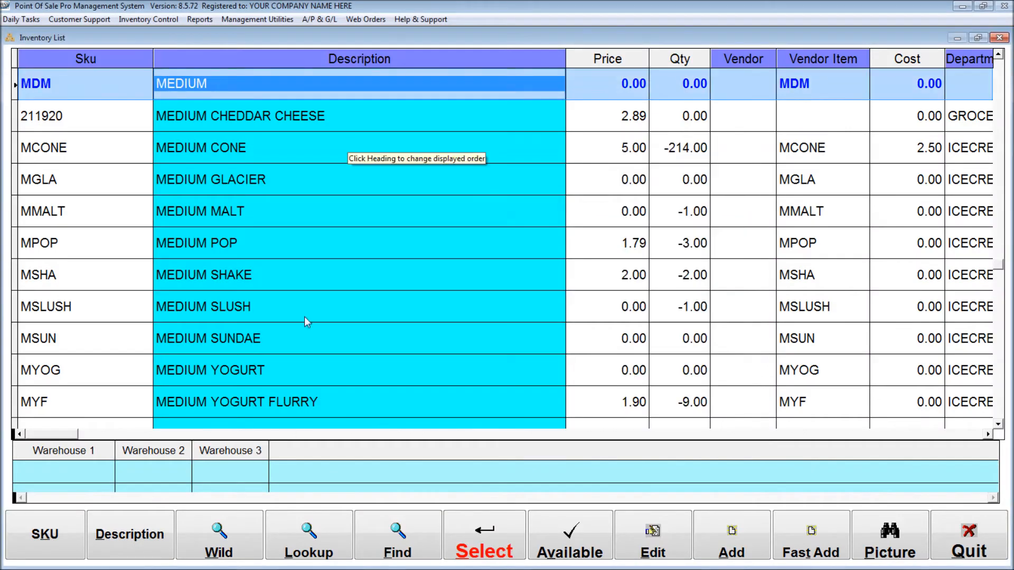
left_click(515, 538)
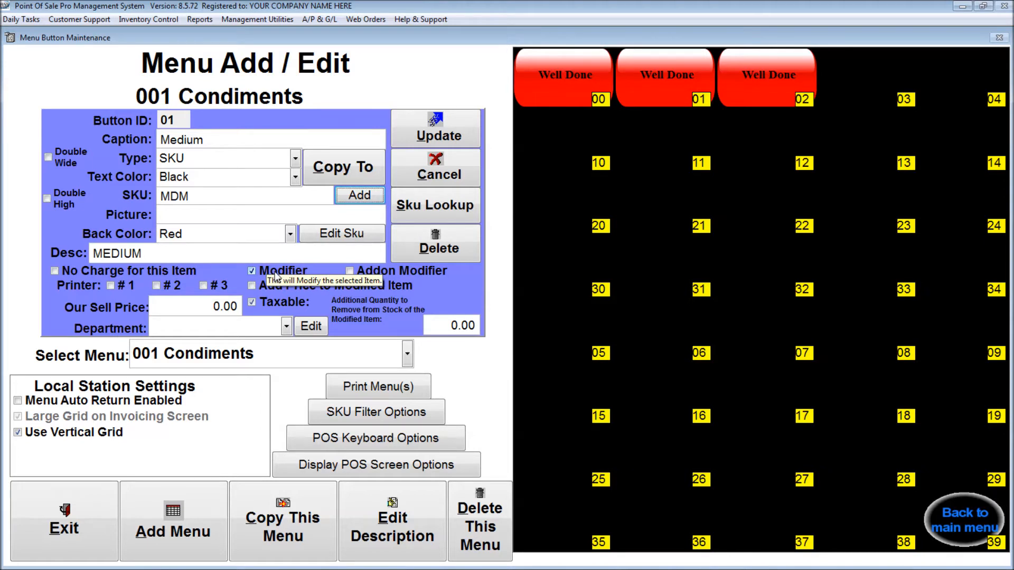
left_click(434, 134)
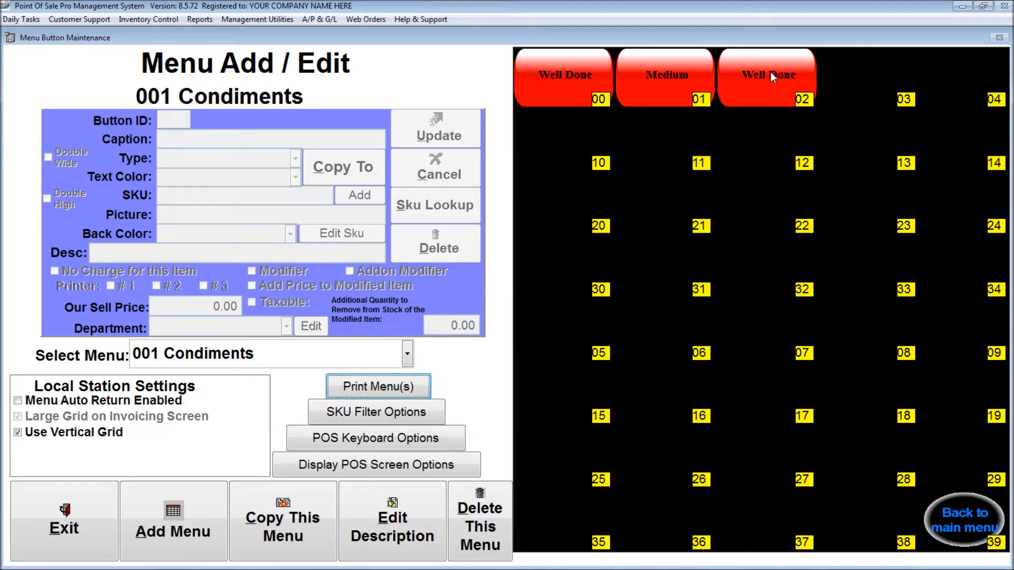
Step: Change button 02's caption to "Rare" and create an inventory item with SKU and description RARE, without a price or department
left_click(770, 72)
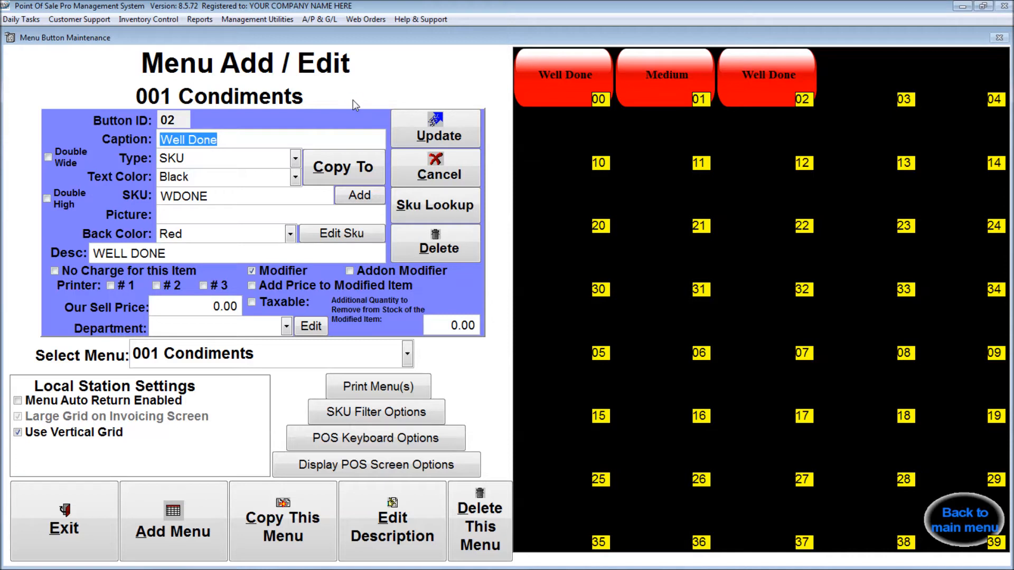
type("Rare")
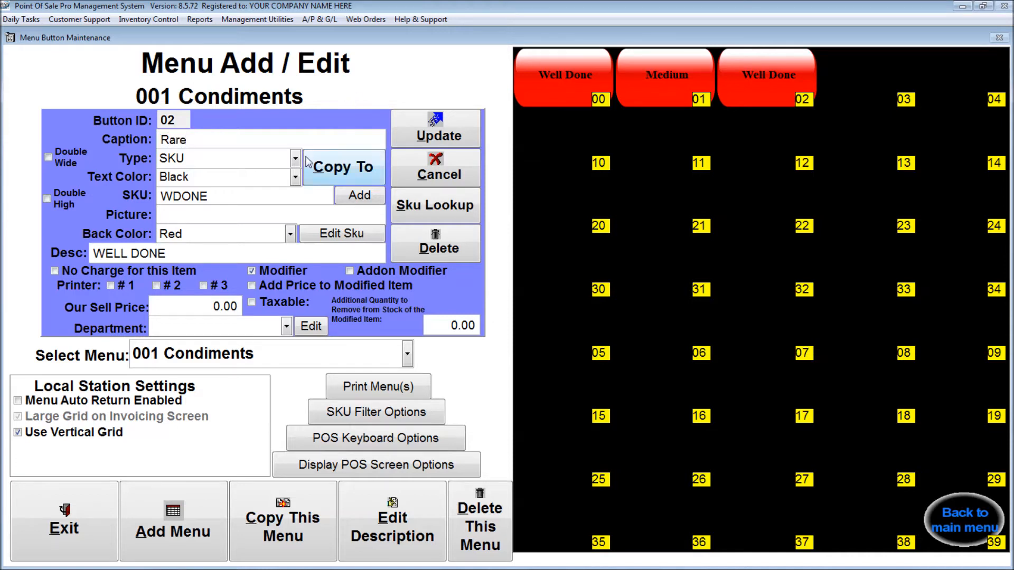
left_click(356, 195)
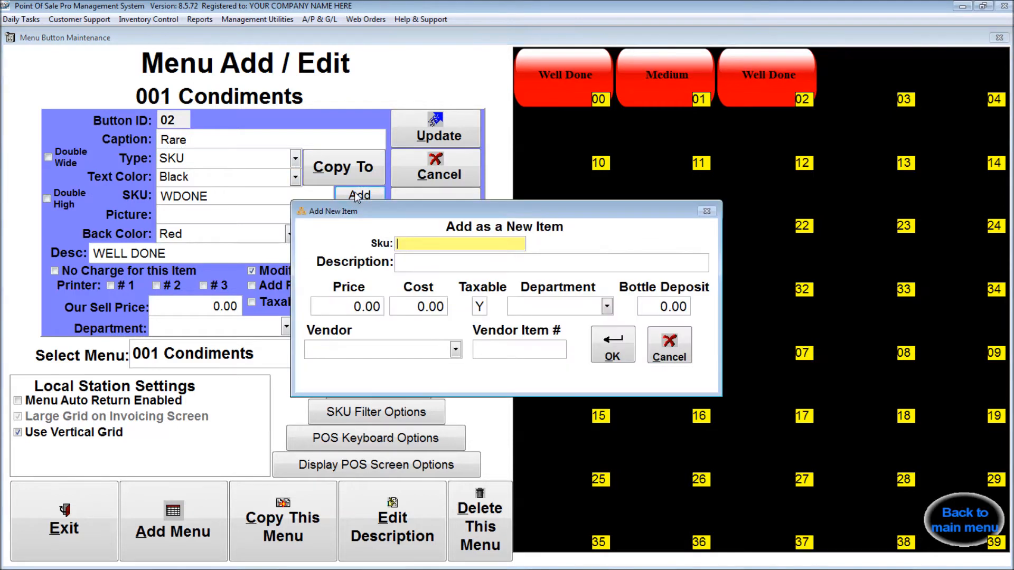
type("RARE")
left_click(422, 268)
type("RARE")
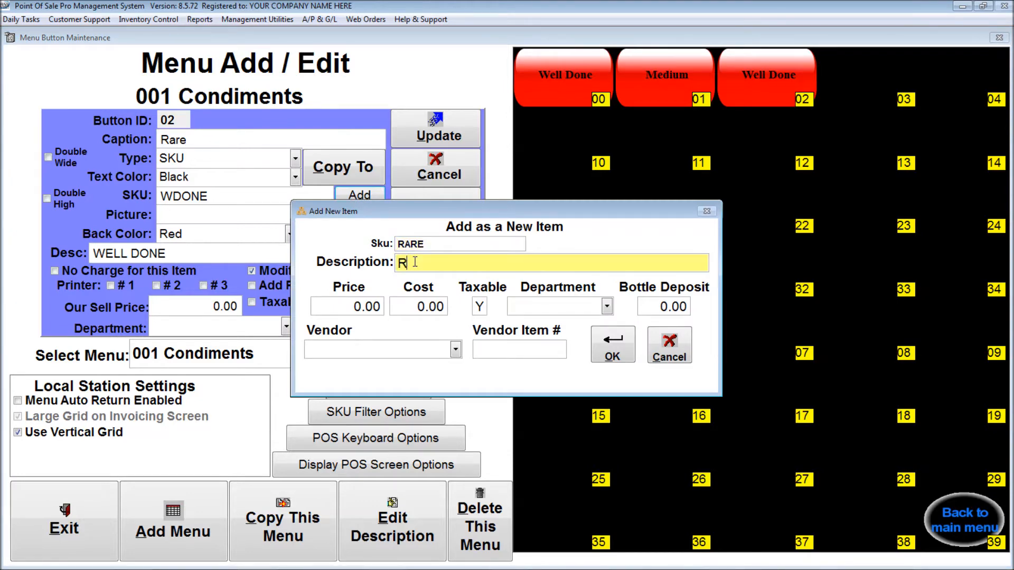
left_click(615, 346)
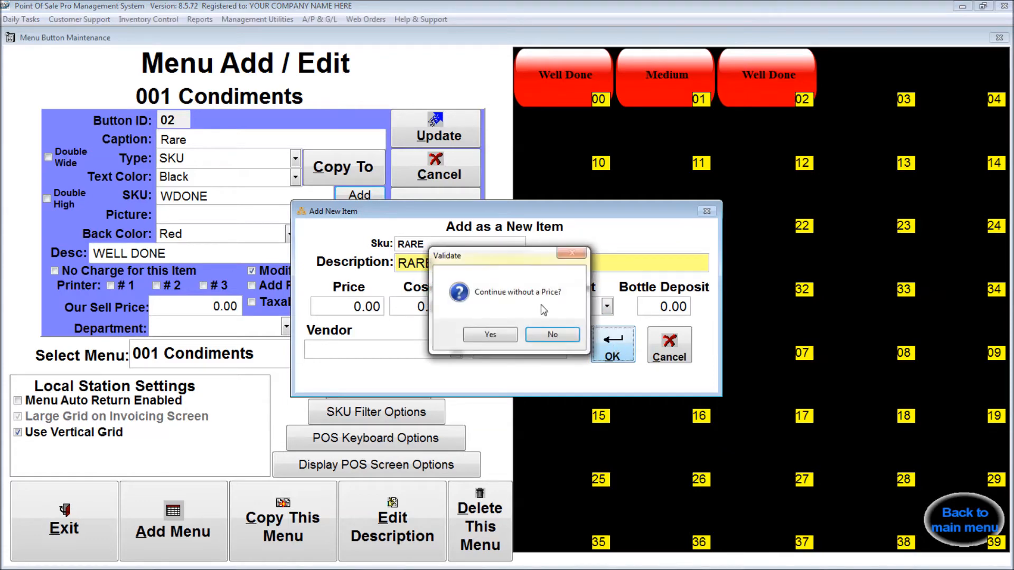
left_click(496, 333)
left_click(497, 335)
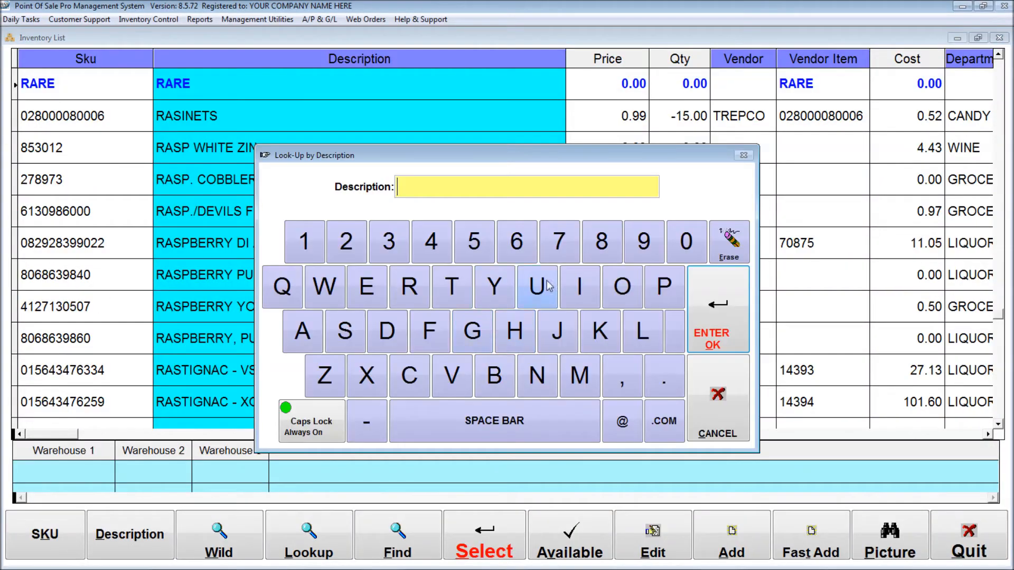
Step: Assign the new RARE item to button 02 and save the button
left_click(732, 405)
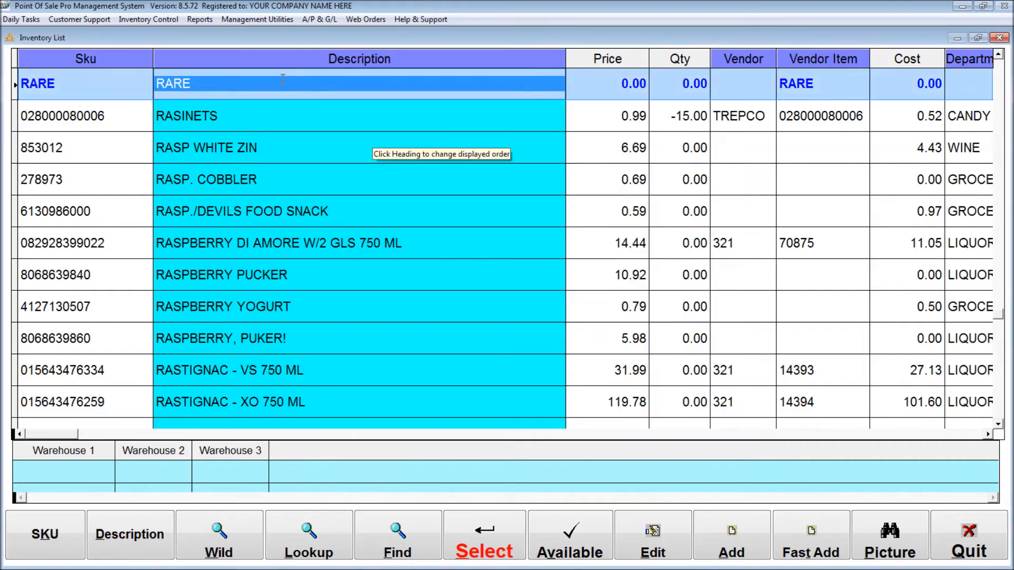
left_click(483, 533)
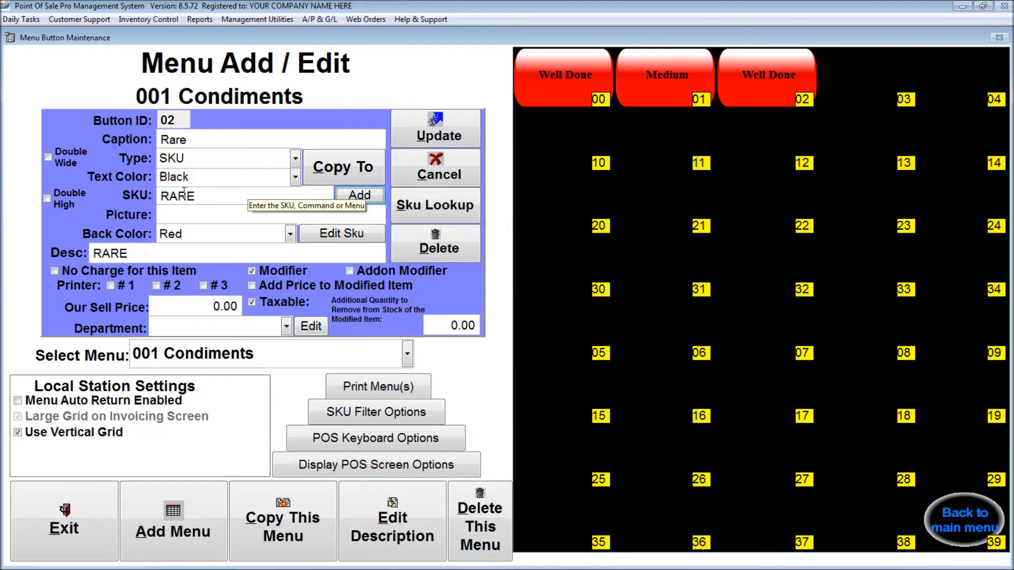
left_click(424, 136)
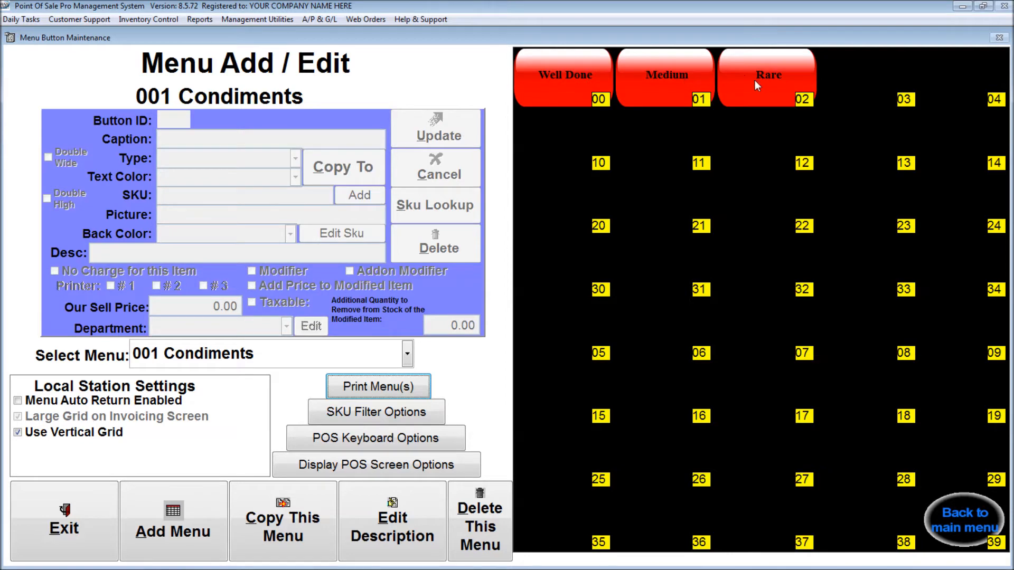
Step: Start button 20 in the Condiments menu with the caption "Add Pickles" and the type SKU
left_click(598, 227)
left_click(205, 142)
type("Add Pickles")
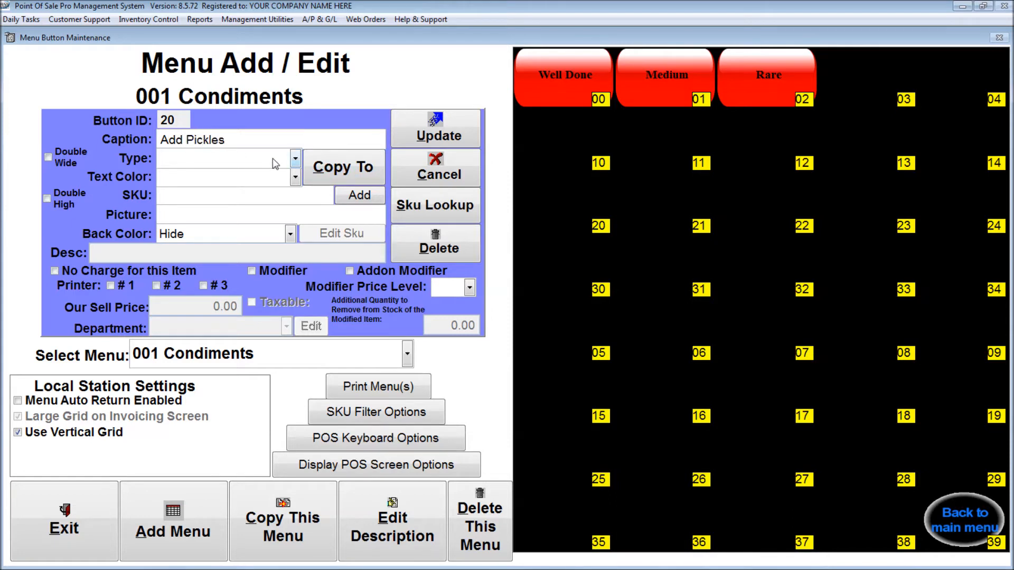
left_click(296, 158)
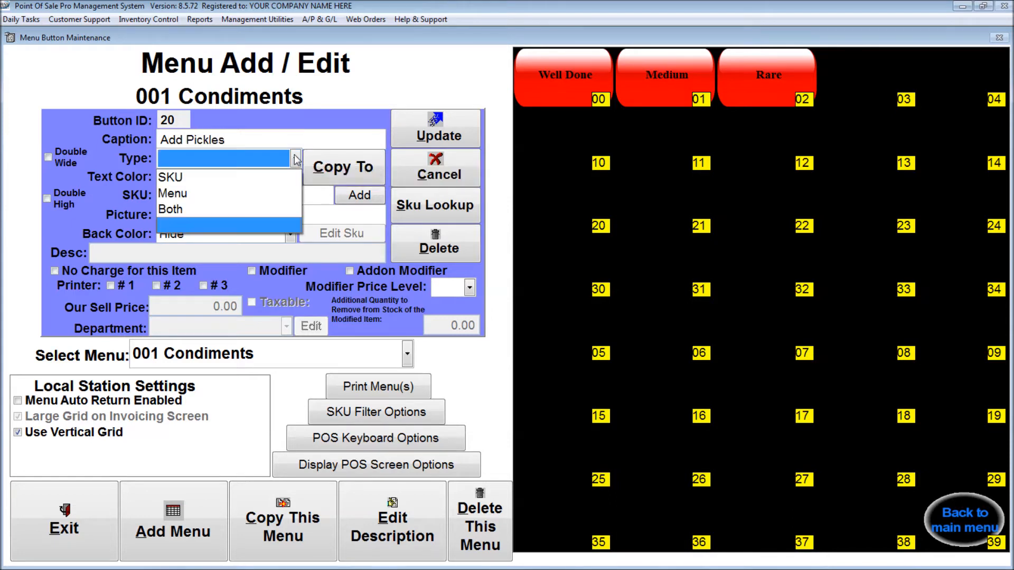
left_click(245, 179)
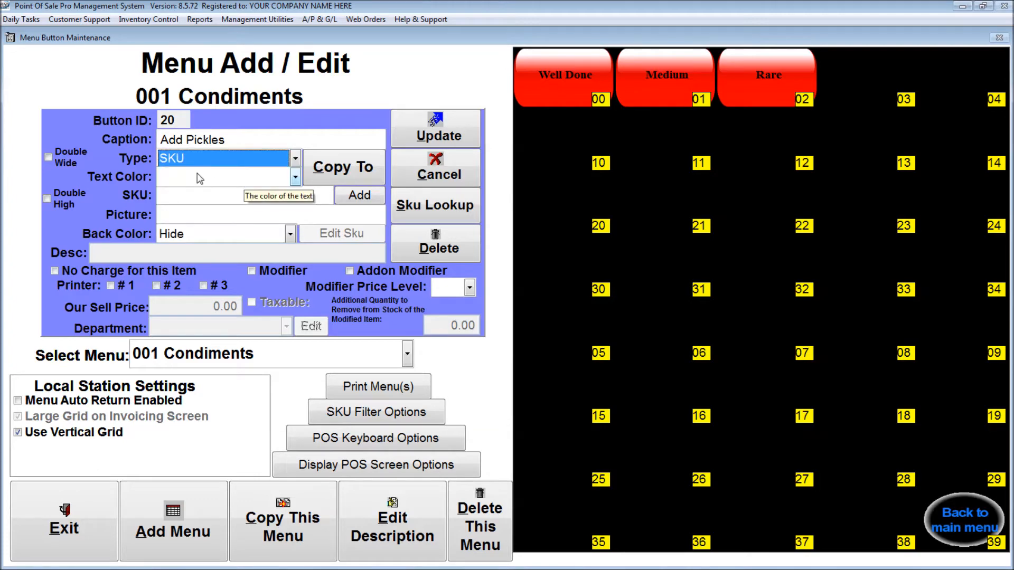
Step: Set the Add Pickles button's text color to White and its back color to Green
left_click(207, 175)
left_click(294, 210)
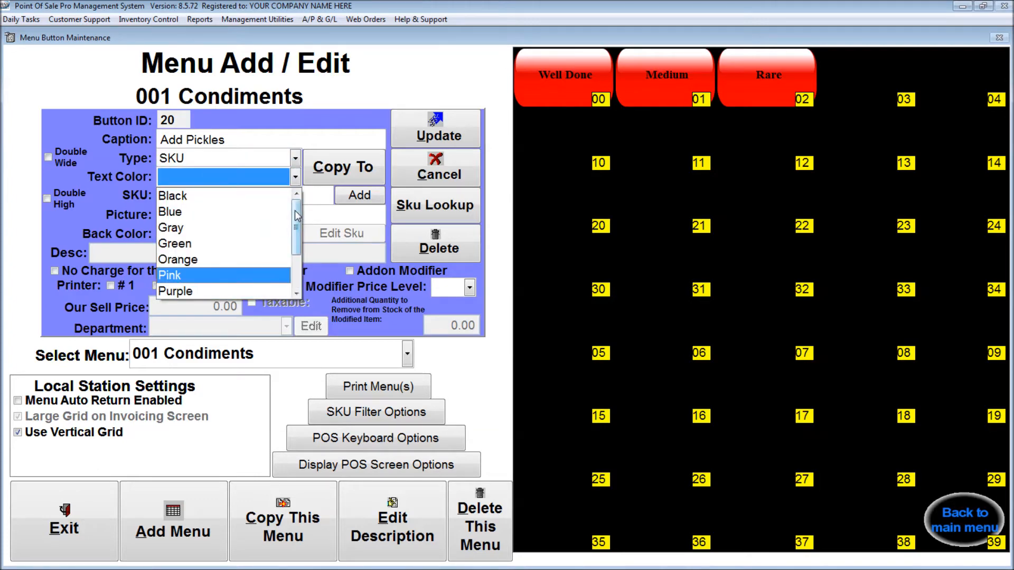
left_click(298, 275)
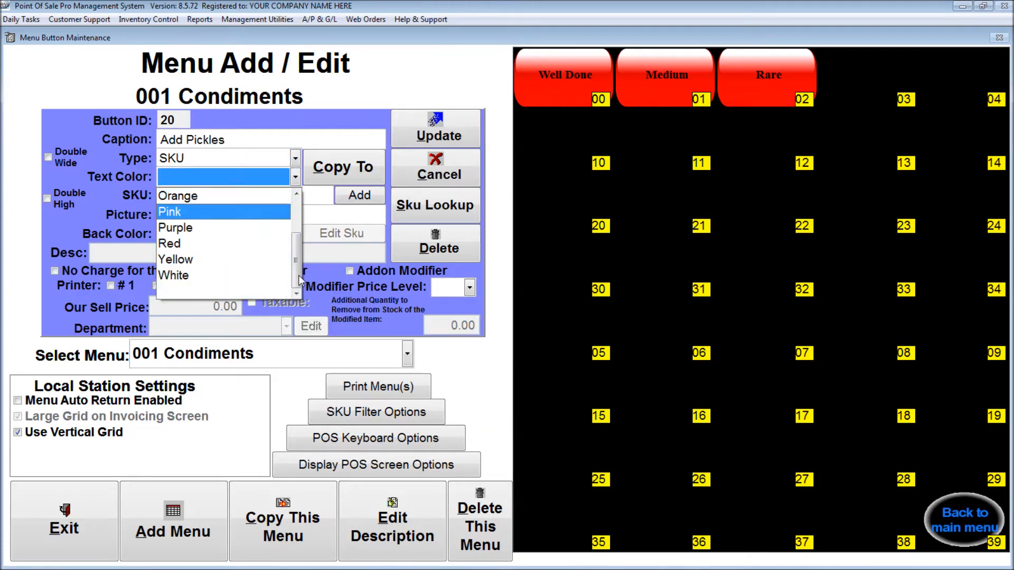
left_click(209, 277)
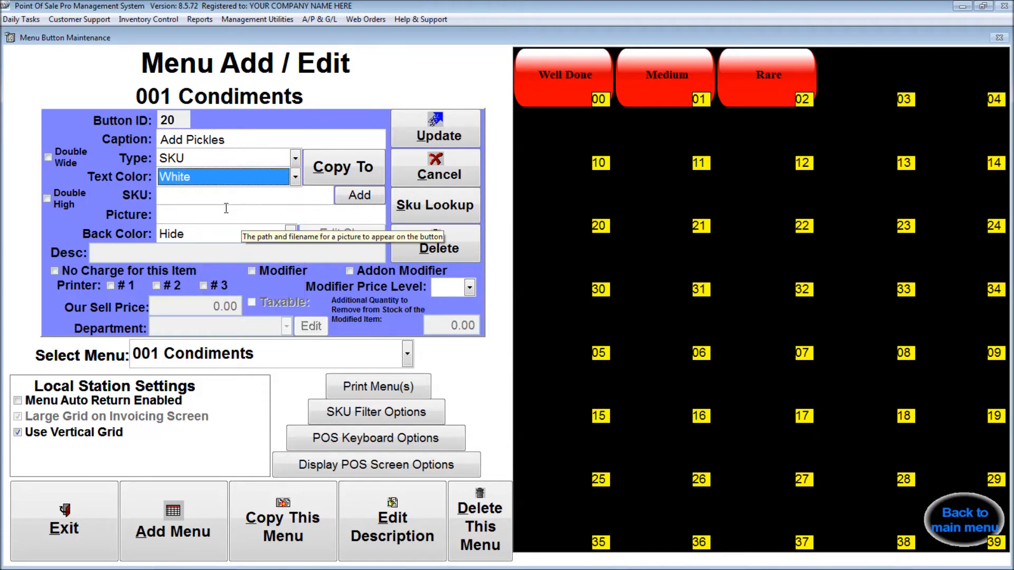
left_click(227, 236)
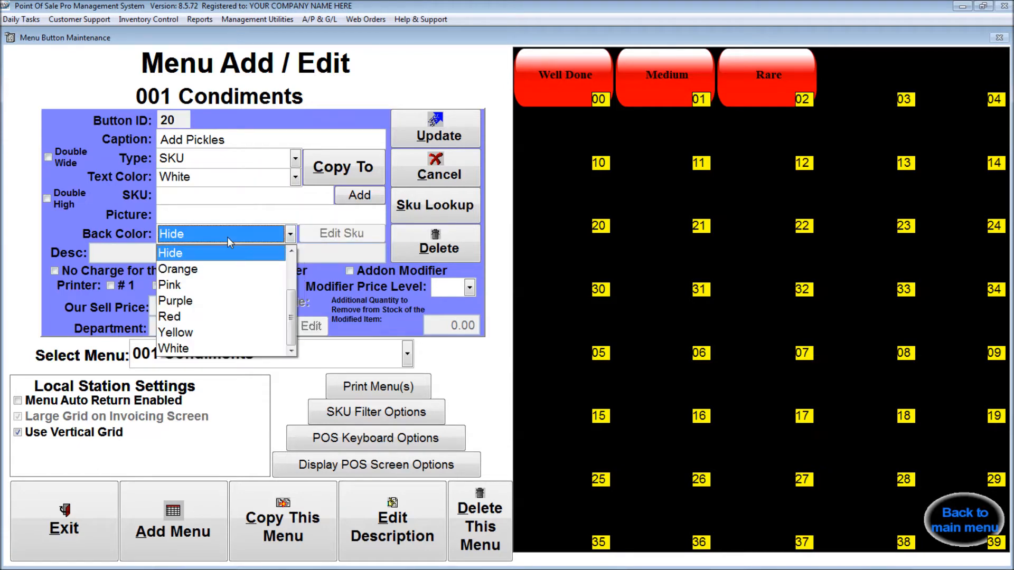
left_click(291, 275)
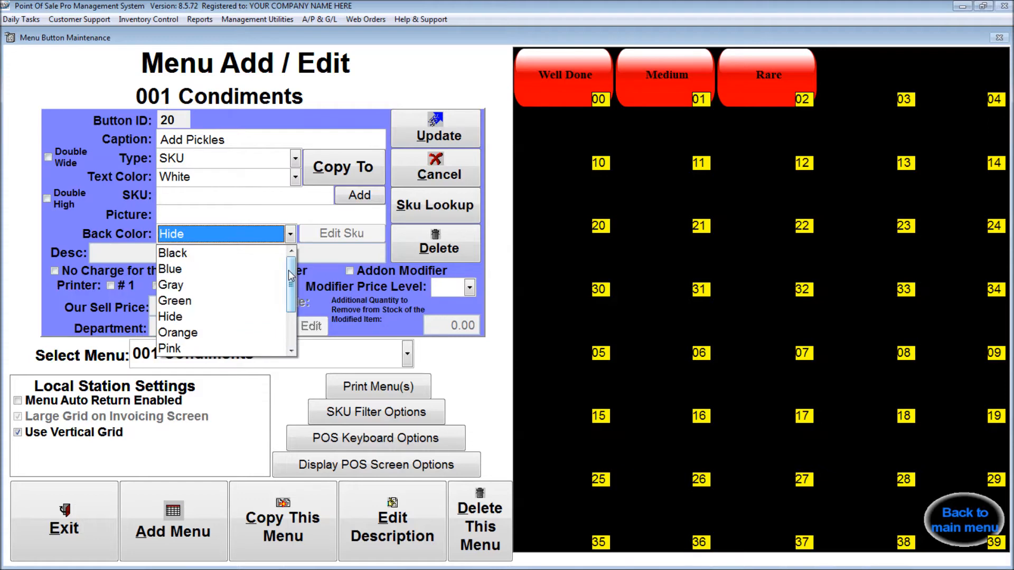
left_click(201, 300)
Step: Create an inventory item for the Add Pickles button with SKU APICK and description "ADD PICKLES", without a price or department
left_click(174, 193)
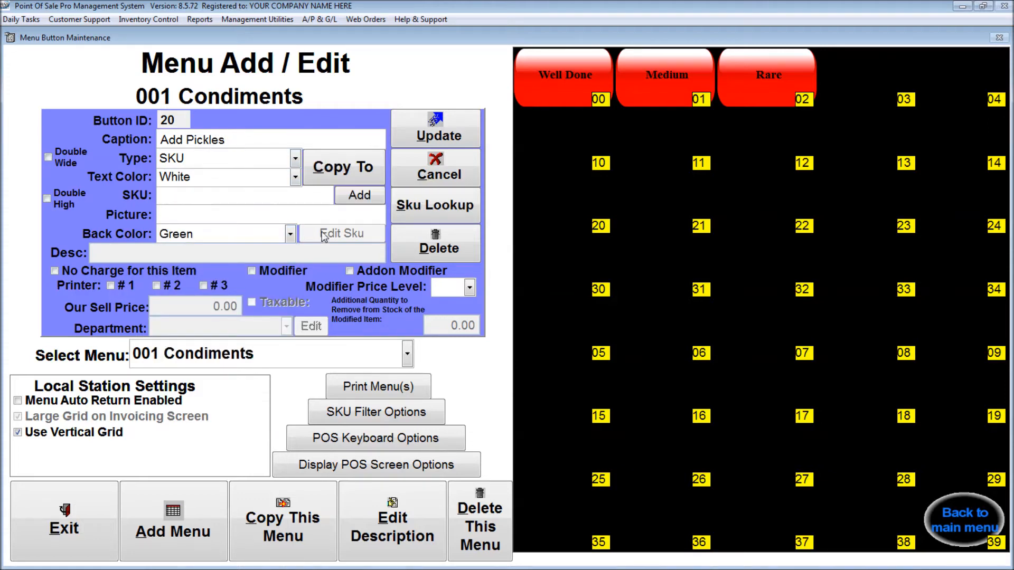
left_click(355, 204)
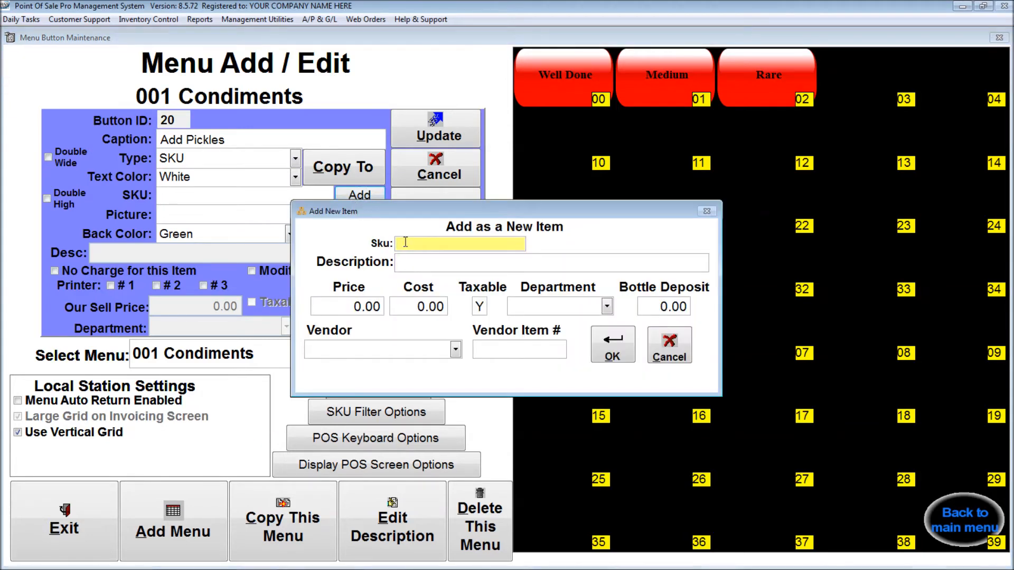
type("APICK")
left_click(409, 261)
type("AD")
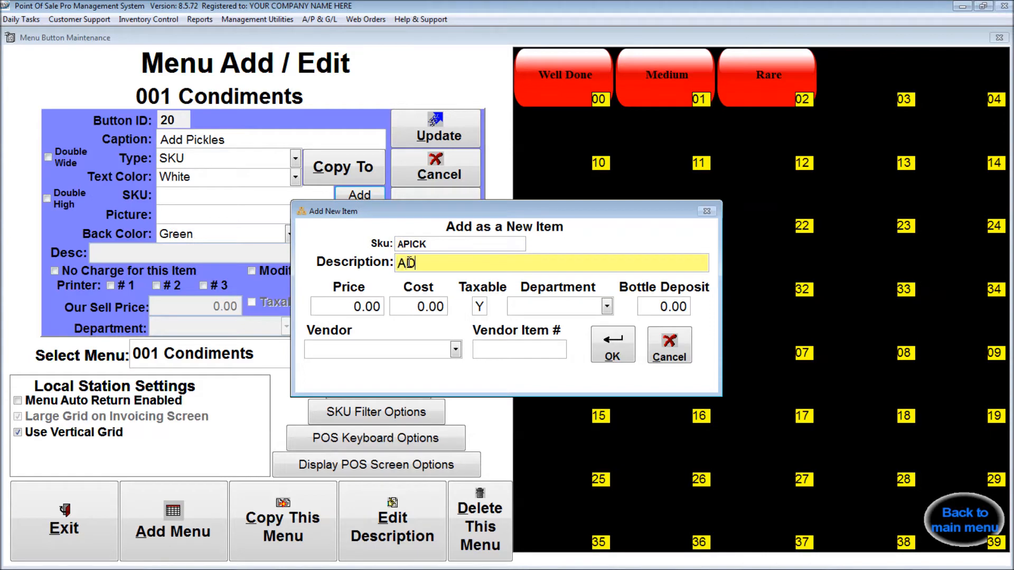
type("D PICKLES")
left_click(616, 345)
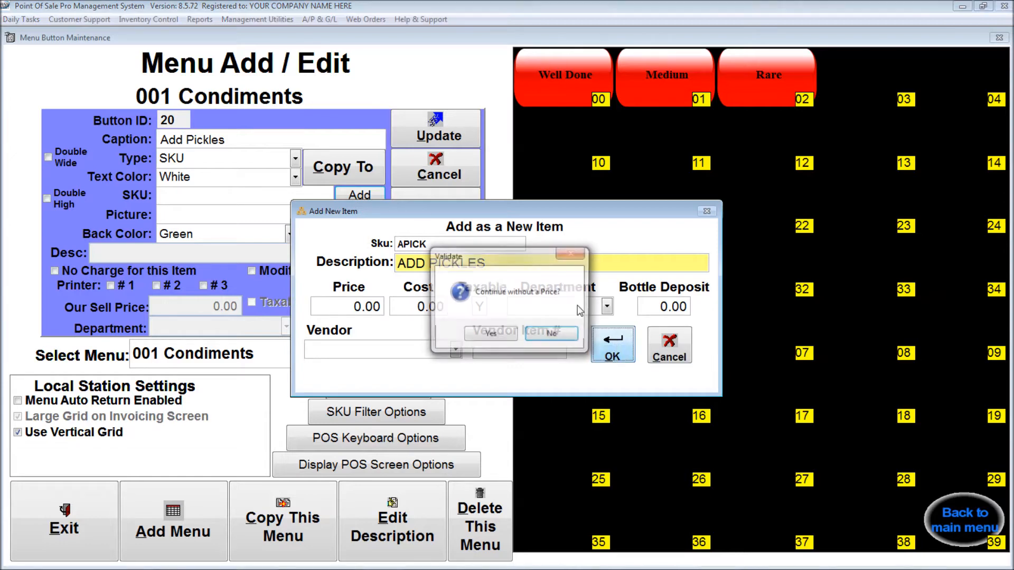
left_click(488, 336)
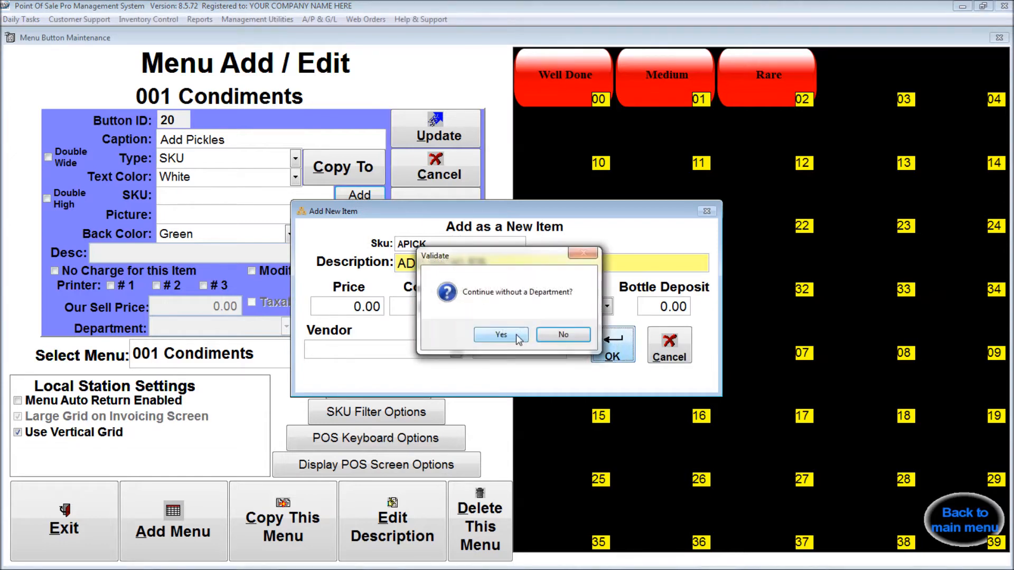
left_click(506, 334)
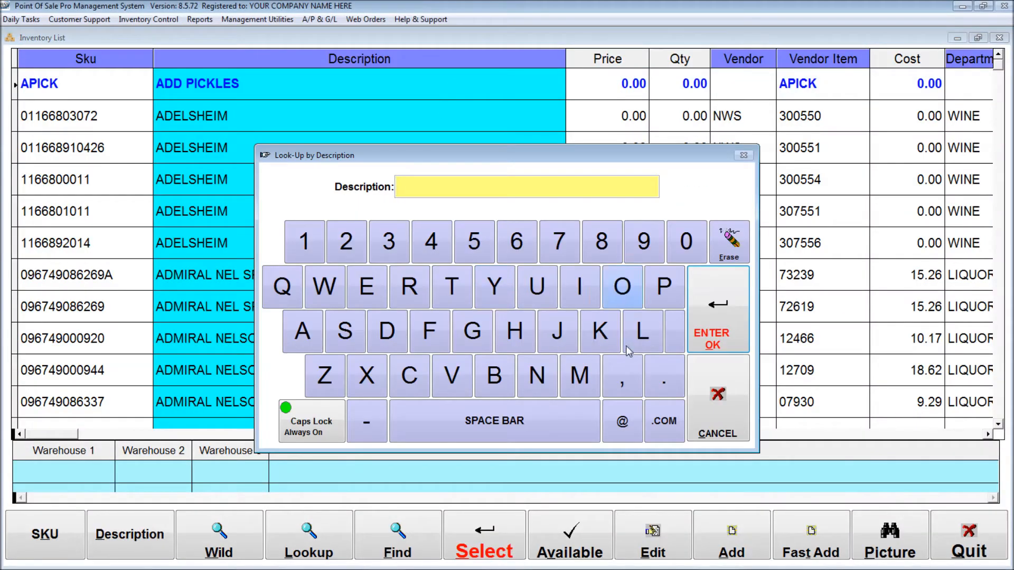
Step: Assign the new APICK item to button 20 and save the button
left_click(718, 394)
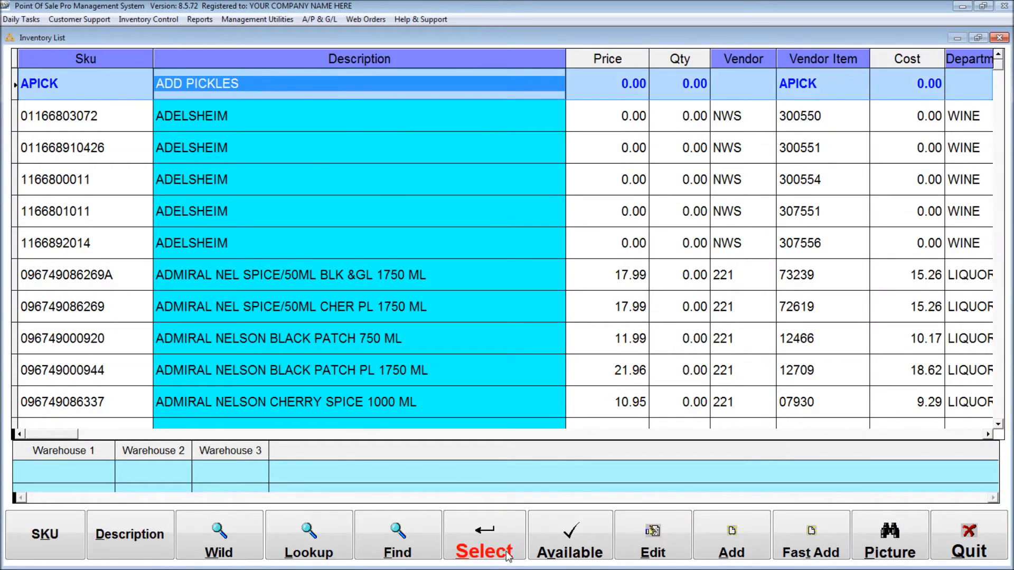
left_click(489, 539)
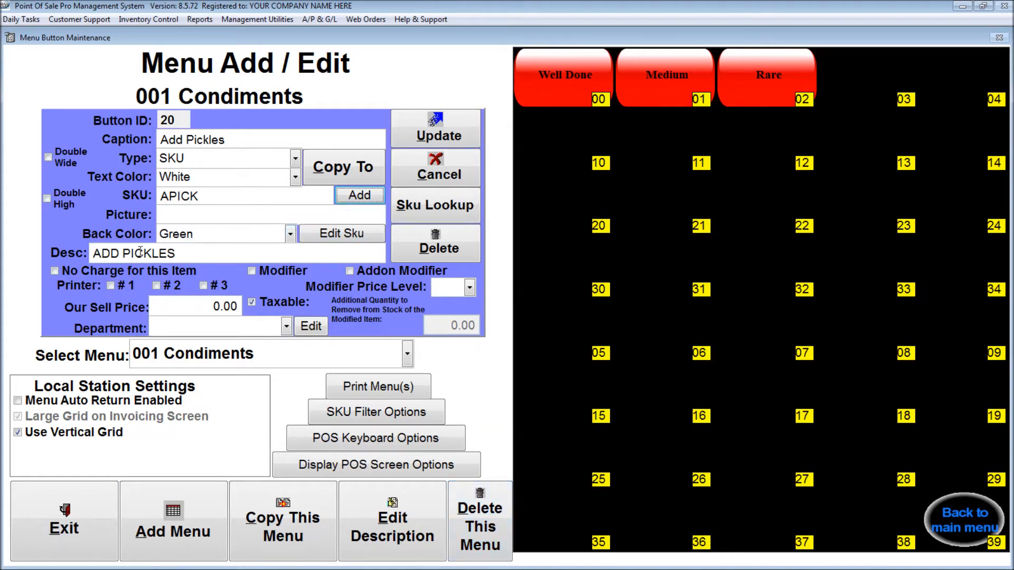
left_click(433, 135)
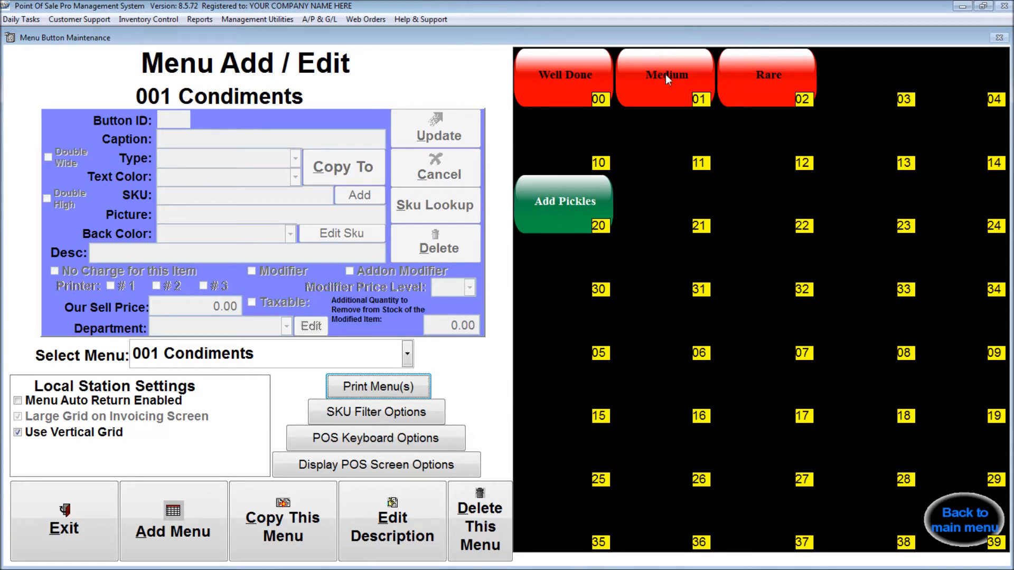
Step: Start button 21 in the Condiments menu with the caption "Pickles" and the type SKU
left_click(701, 227)
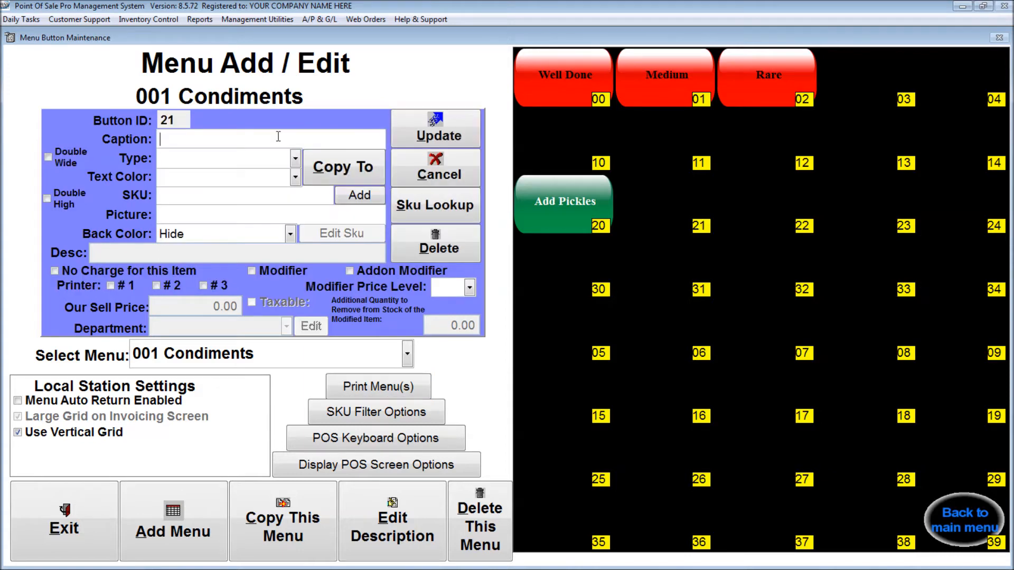
left_click(211, 138)
type("Pickles")
left_click(199, 156)
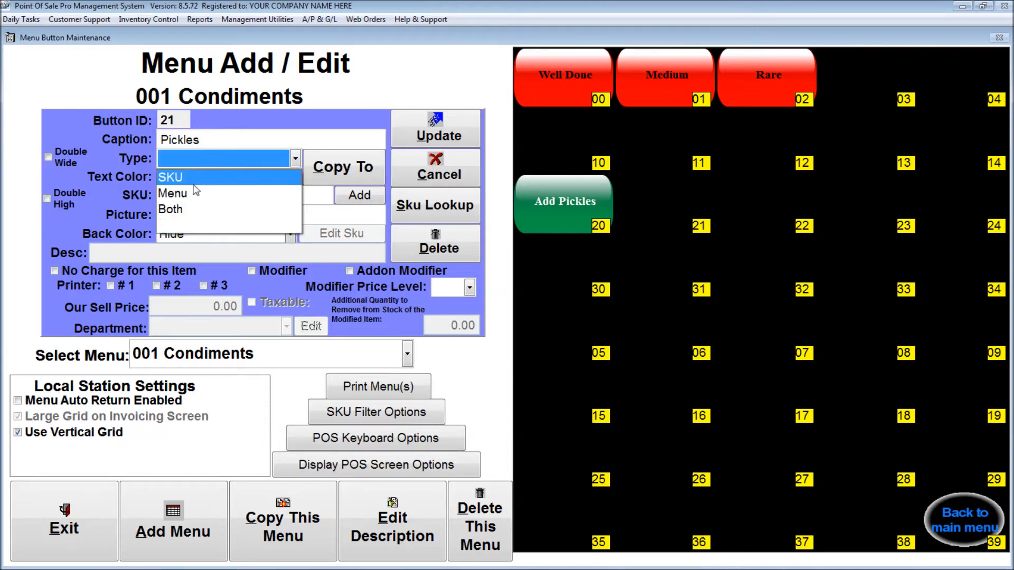
left_click(197, 177)
left_click(196, 196)
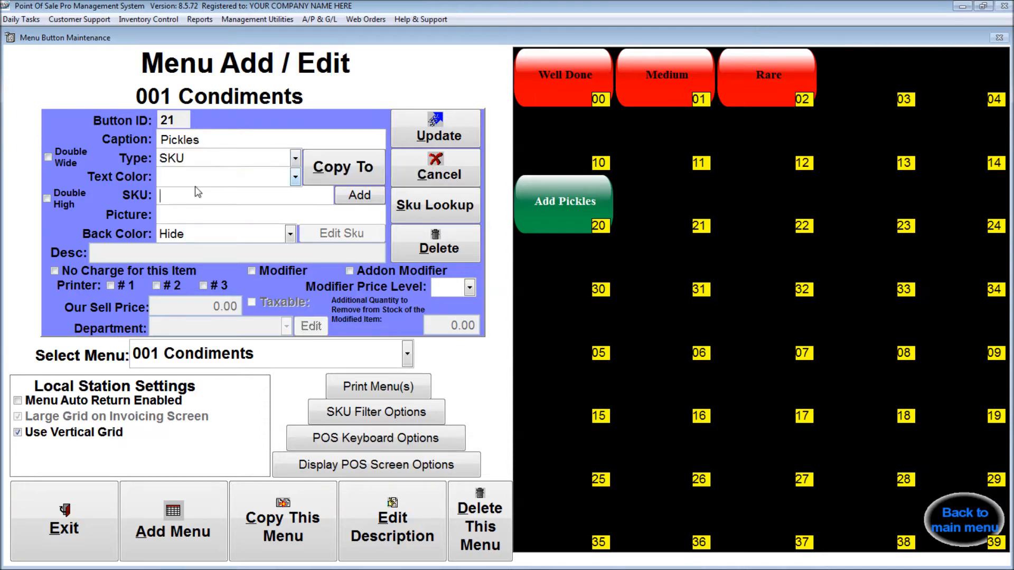
Step: Set button 21's text color to White and create its inventory item with SKU PICK and description "PICKLES", without a price or department
left_click(297, 179)
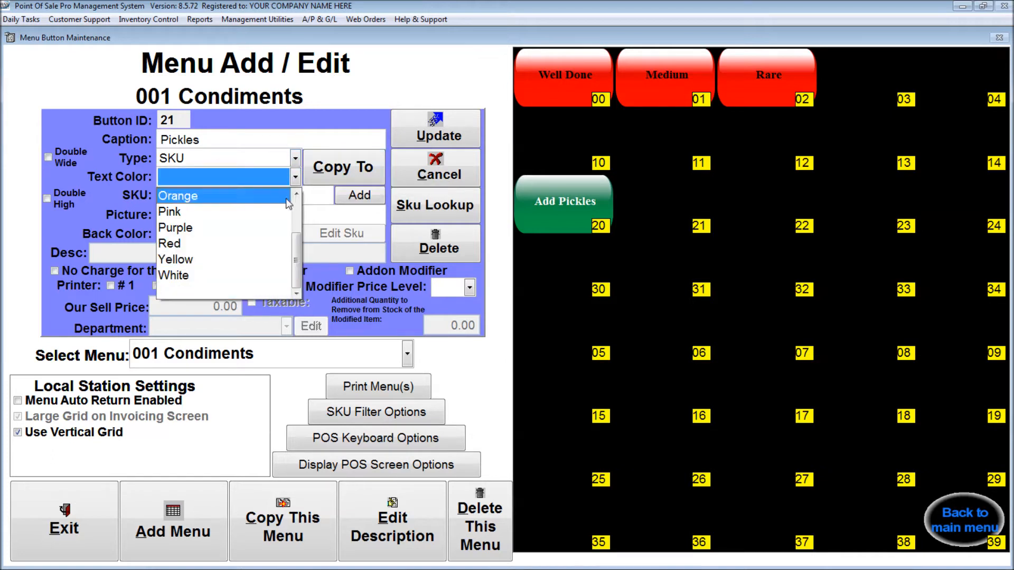
left_click(240, 274)
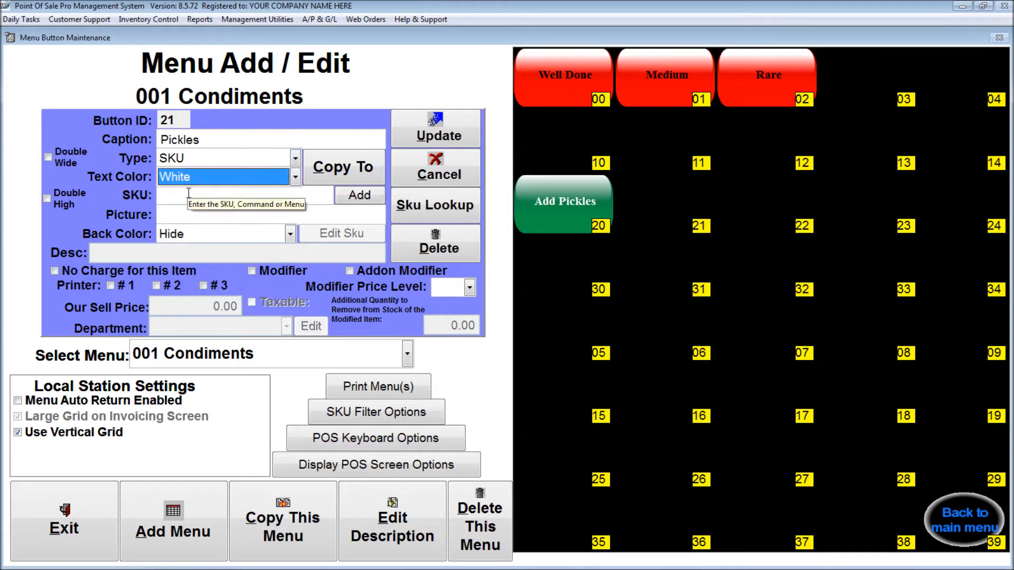
left_click(352, 194)
type("PICK")
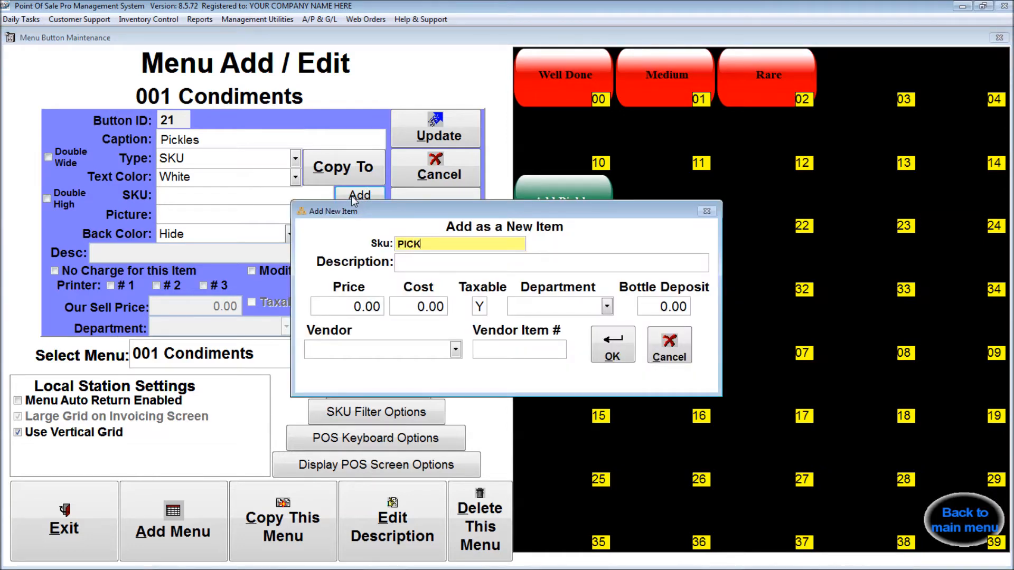
left_click(398, 263)
type("PICKLES")
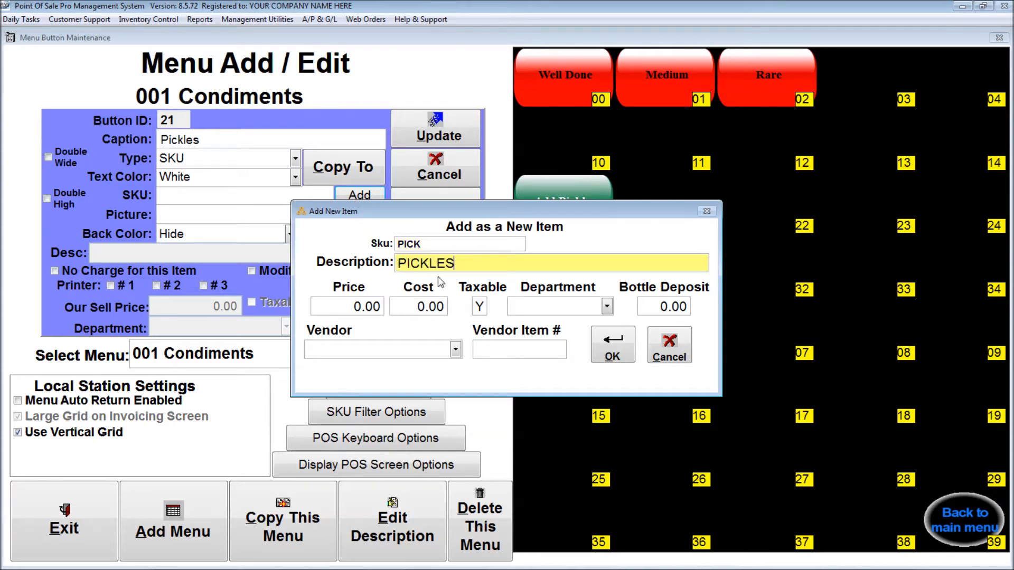
left_click(613, 348)
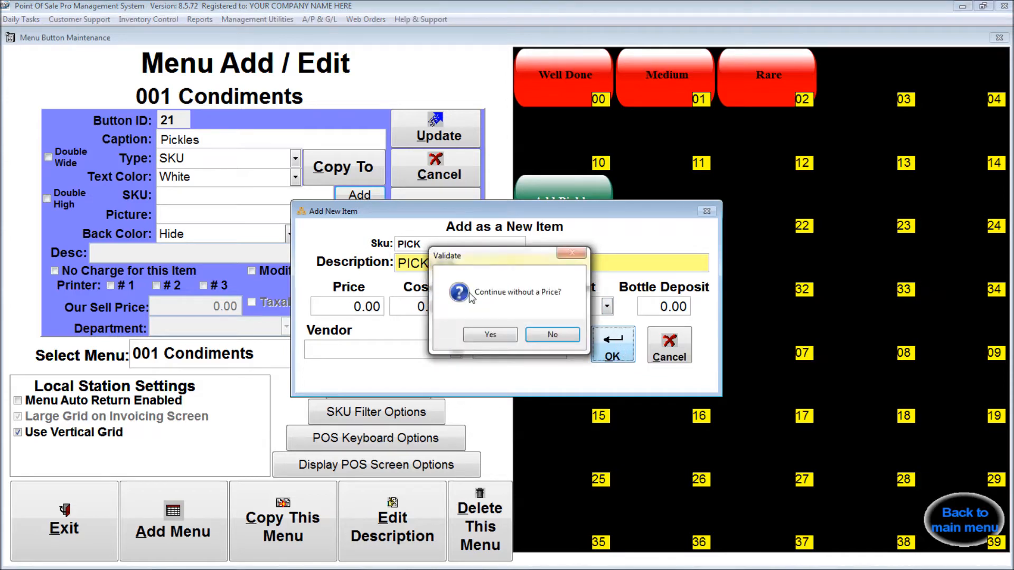
left_click(499, 339)
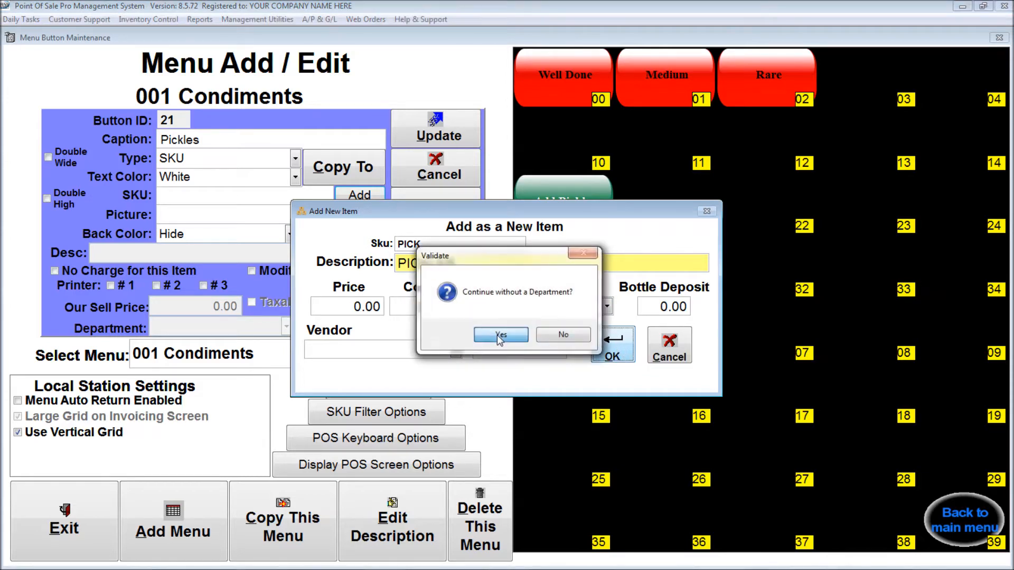
left_click(496, 335)
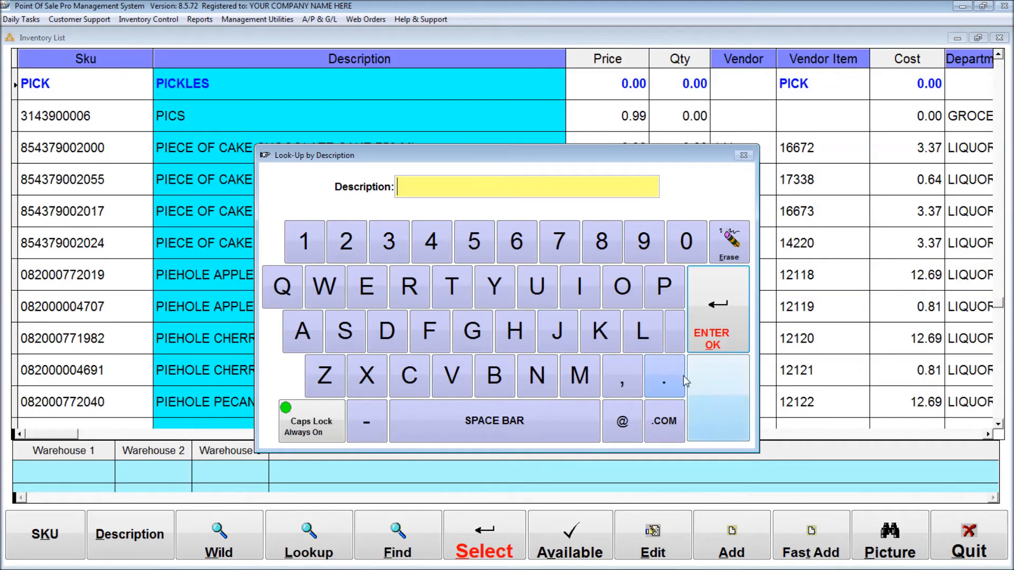
Step: Assign the new PICK item to button 21 and mark the button as an Addon Modifier
left_click(715, 386)
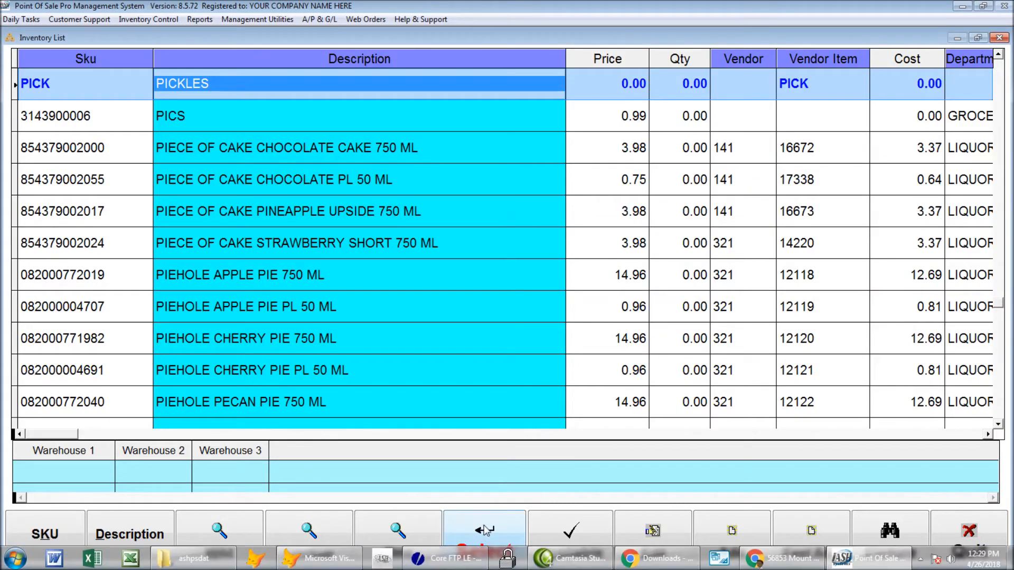
left_click(481, 536)
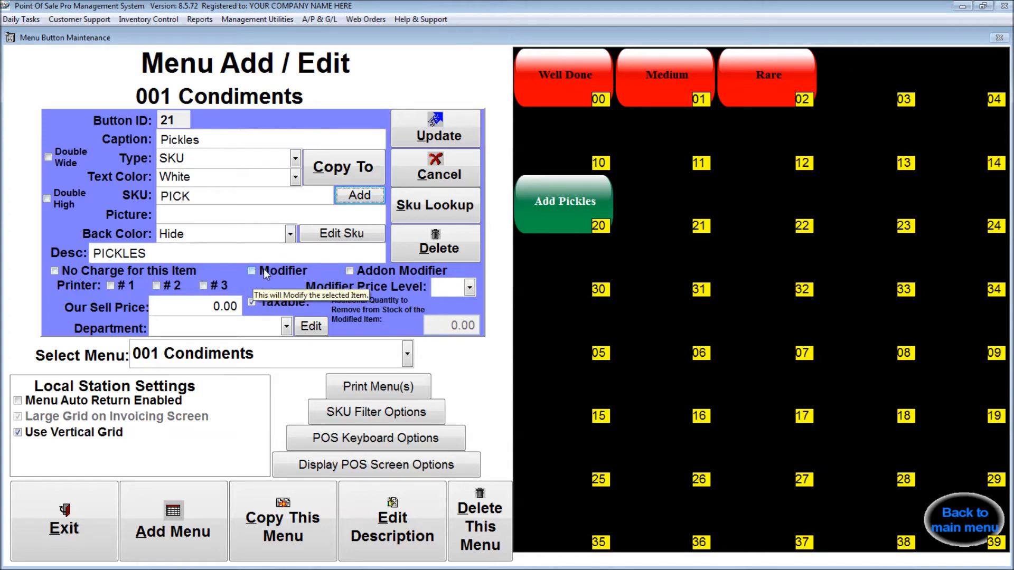
left_click(366, 272)
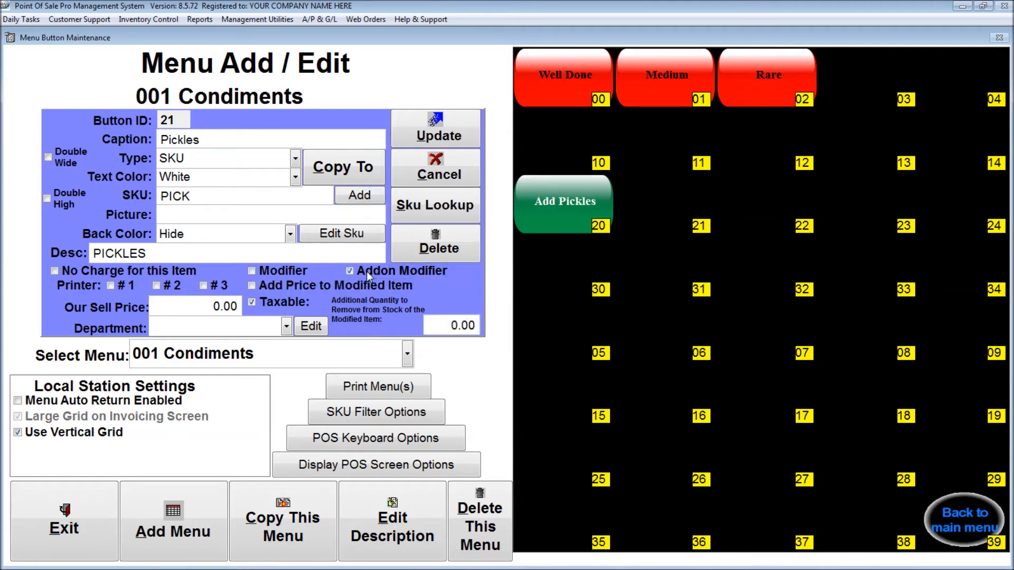
Step: Set the Pickles button's back color to Green and save the button
left_click(290, 233)
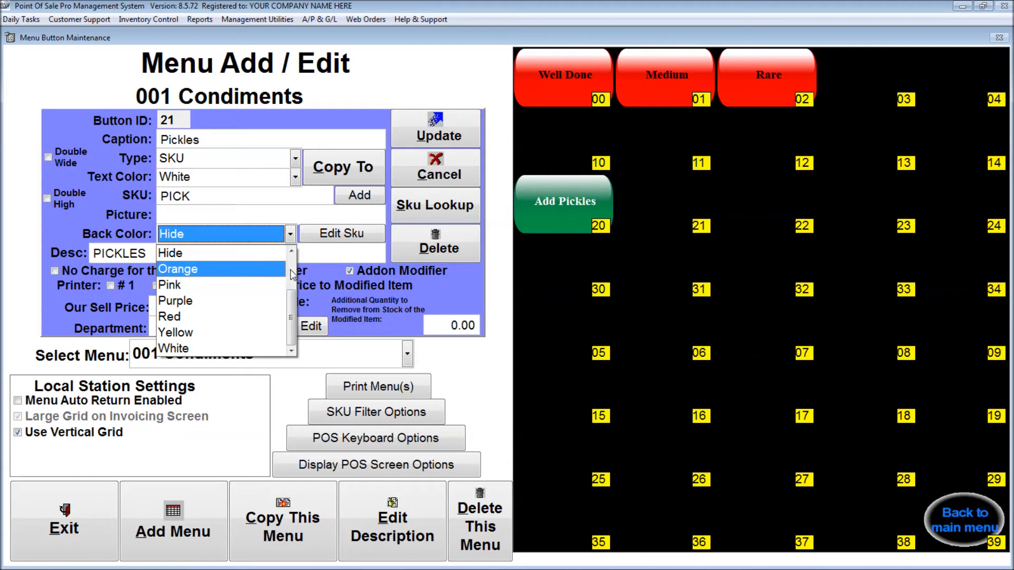
scroll(290, 270, "up", 2)
left_click(209, 302)
left_click(444, 127)
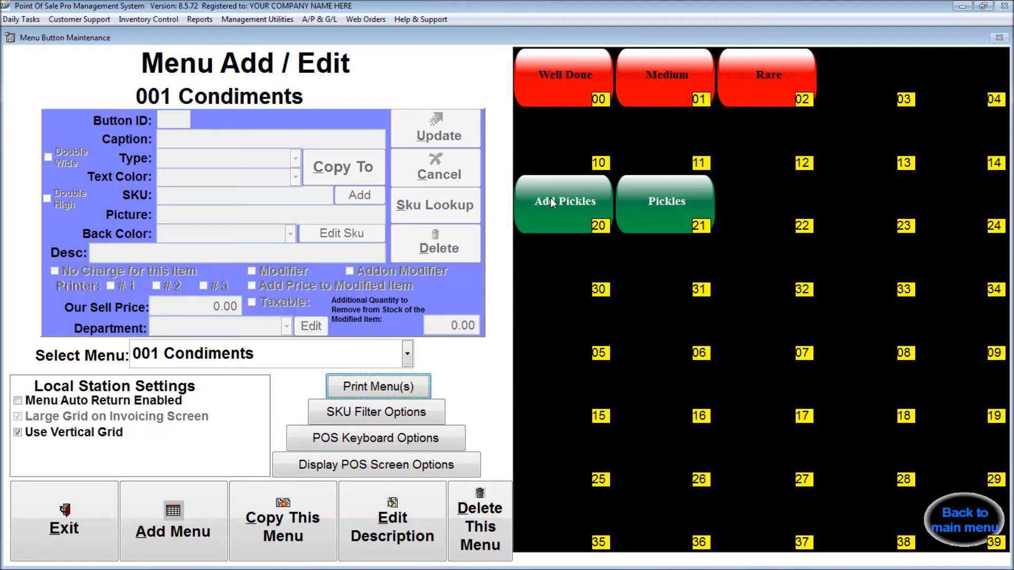
Step: Mark the Add Pickles button as a Modifier
left_click(552, 204)
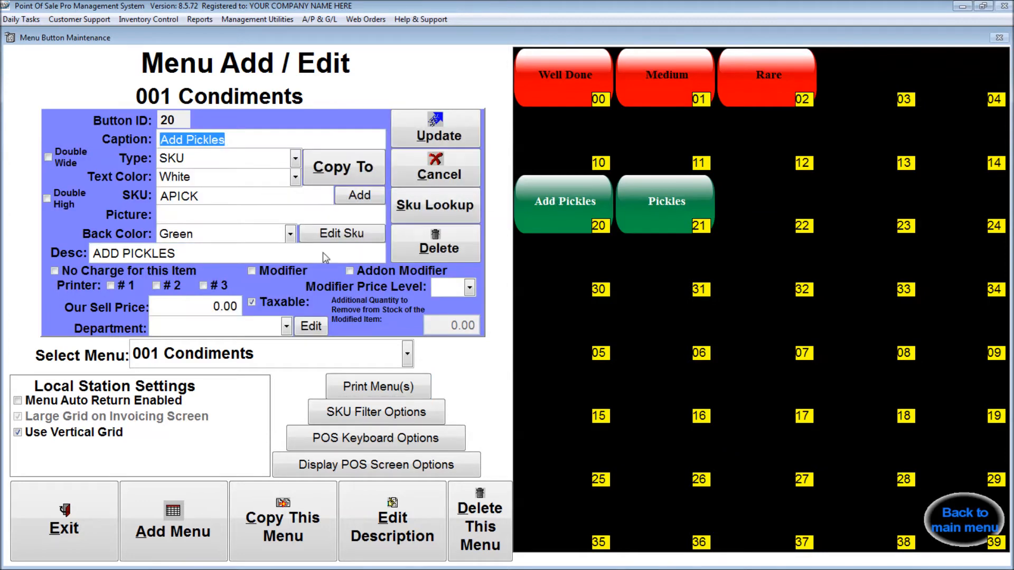
left_click(266, 271)
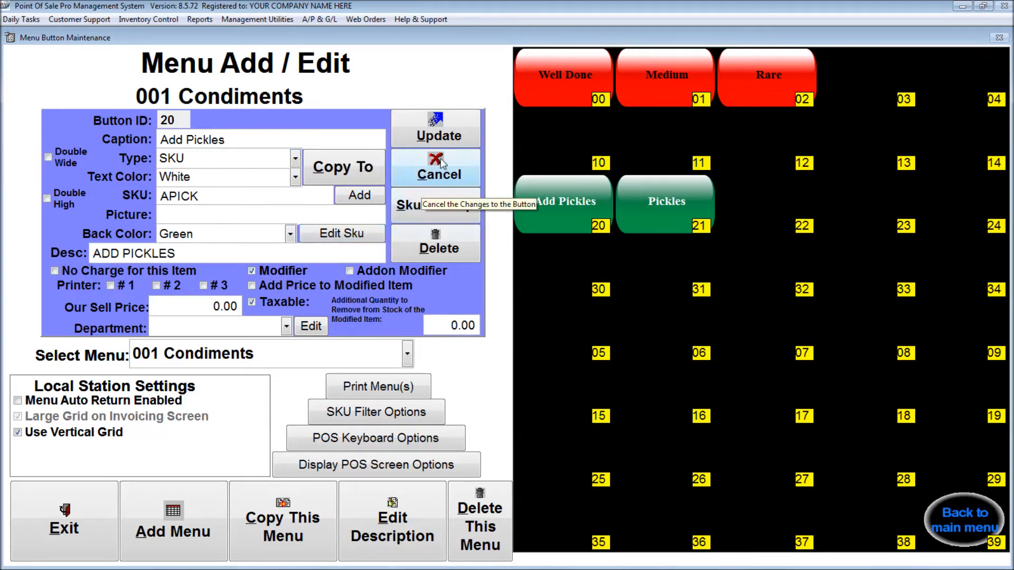
Step: Set the APICK item's selling price to 1.00 in its inventory record and close the record
left_click(328, 232)
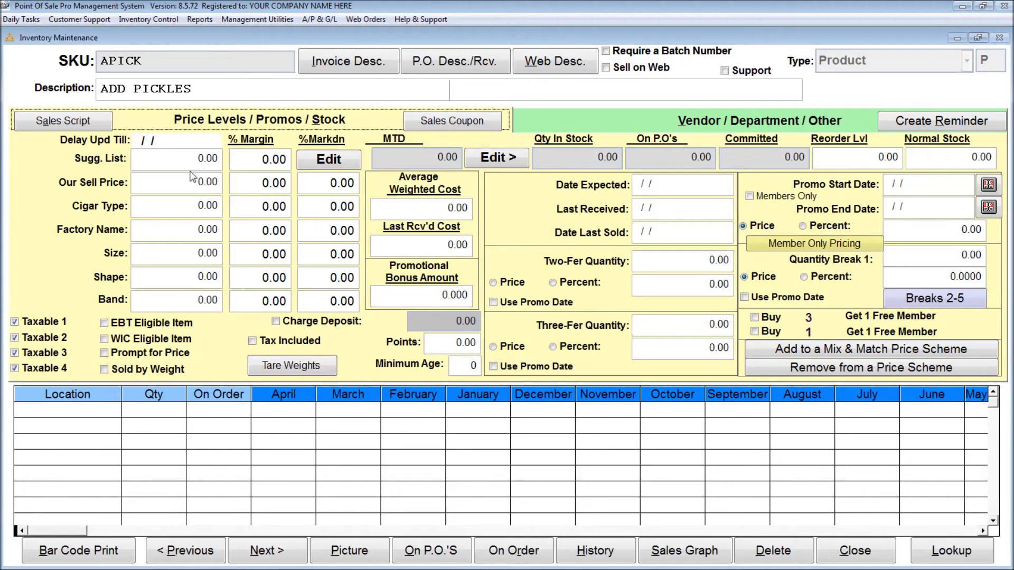
left_click(186, 181)
type("1")
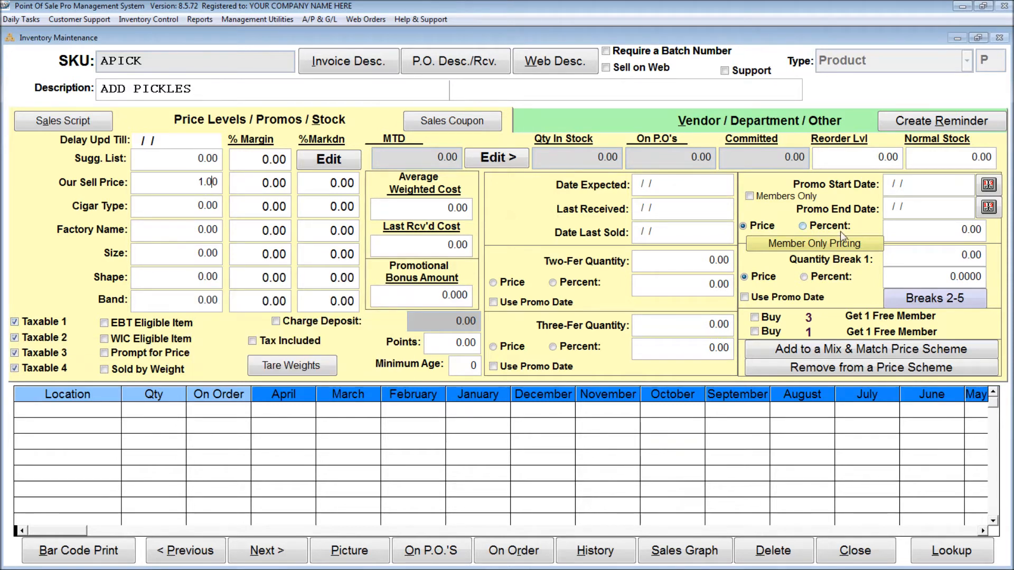
left_click(830, 124)
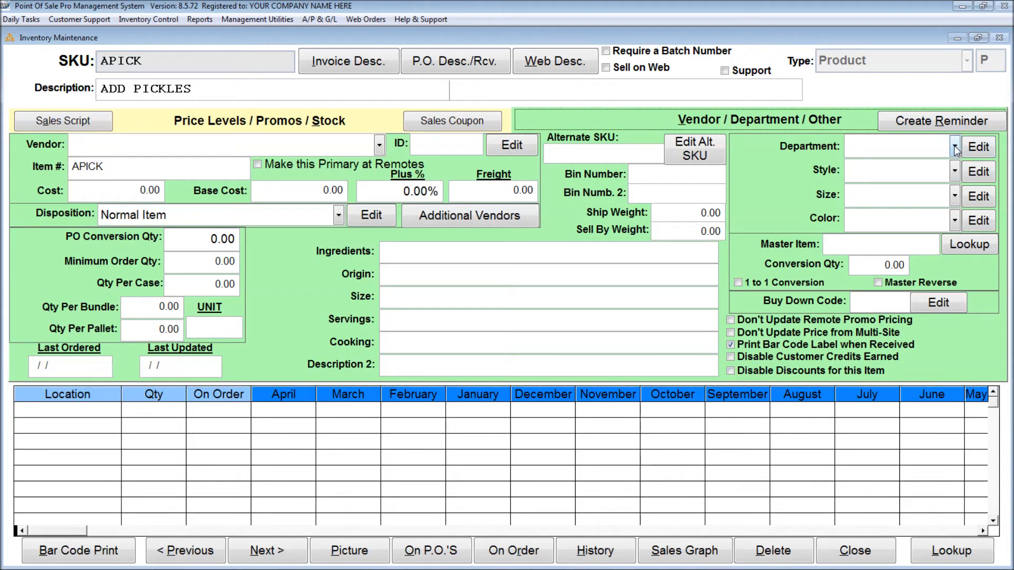
left_click(858, 550)
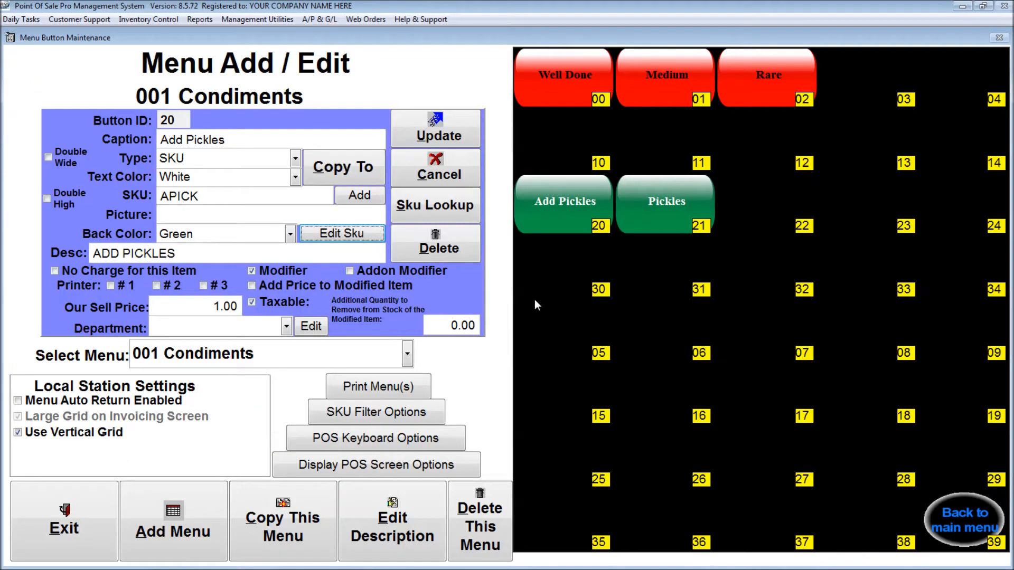
Step: Set the Add Pickles button's selling price to 1.50, leave the department blank, and save the button
left_click(202, 305)
left_click_drag(201, 305, 237, 308)
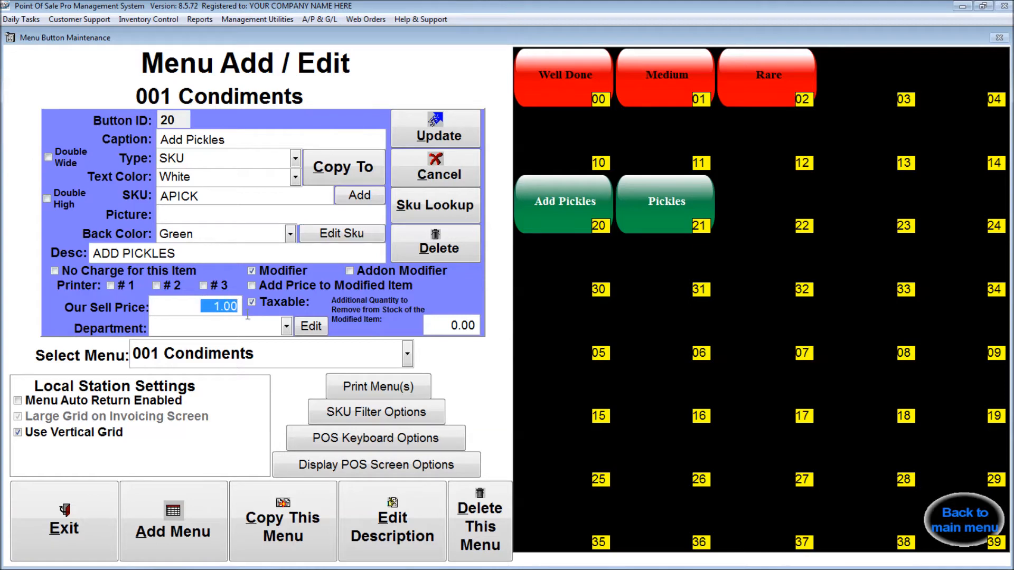
type("1.5")
key("Tab")
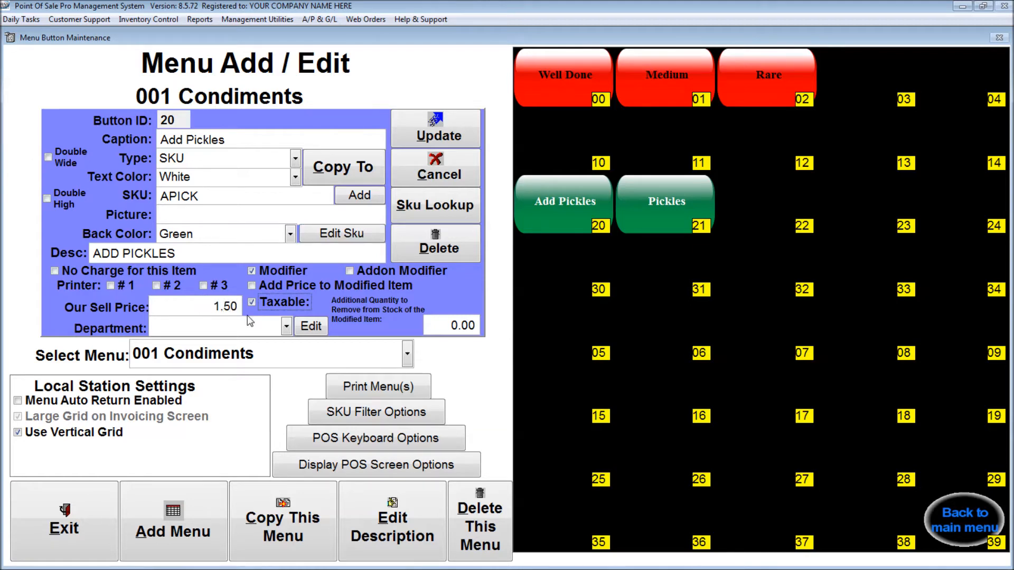
left_click(286, 326)
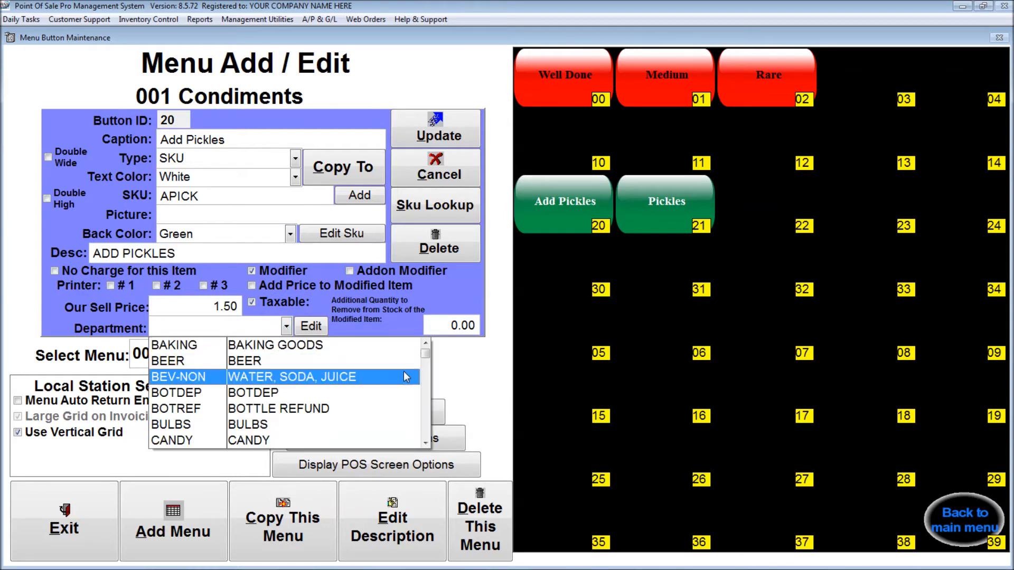
left_click(381, 332)
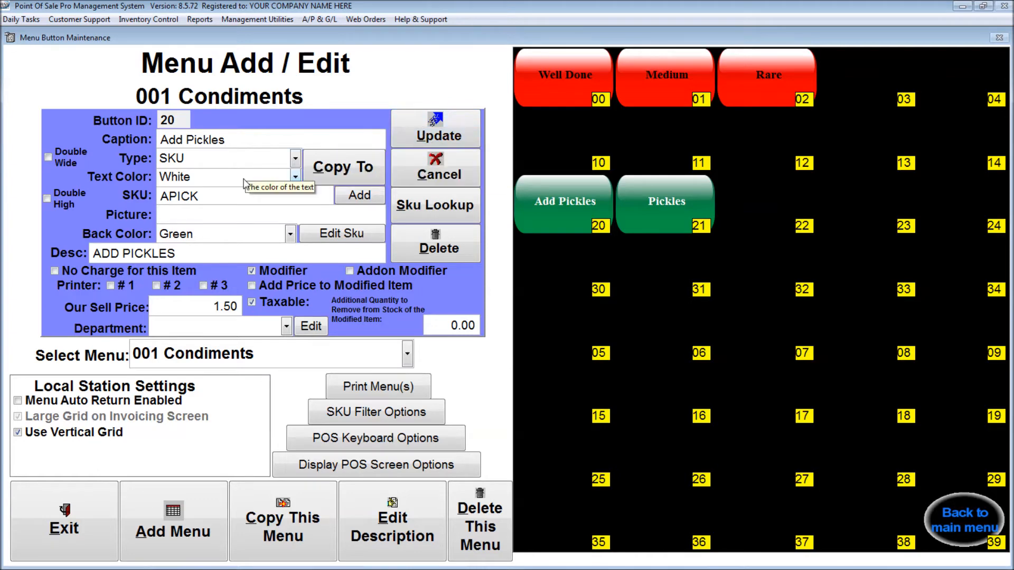
left_click(434, 132)
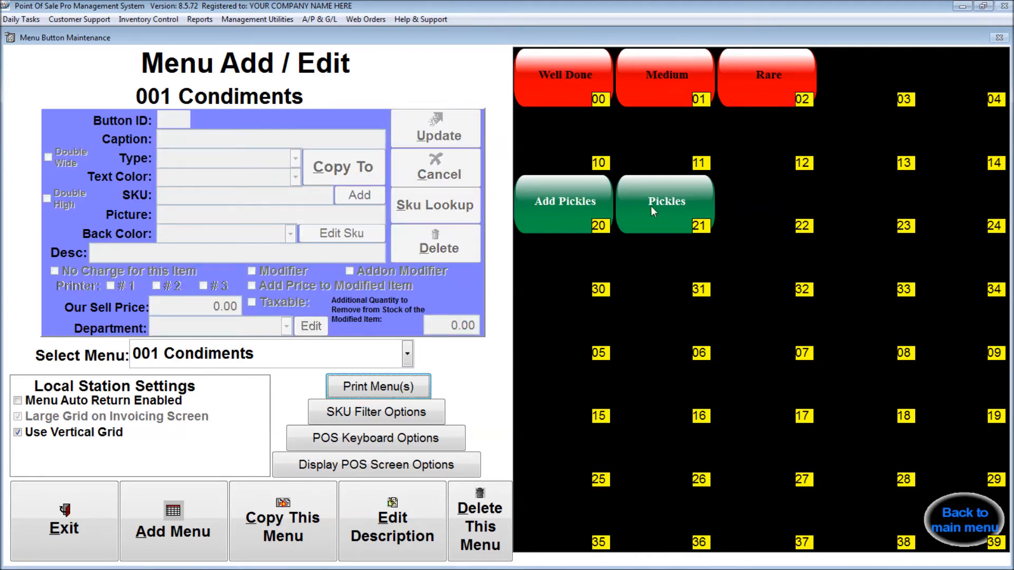
Step: Set the selling price of the Pickles button 21 to 1.00 and save the button
left_click(658, 210)
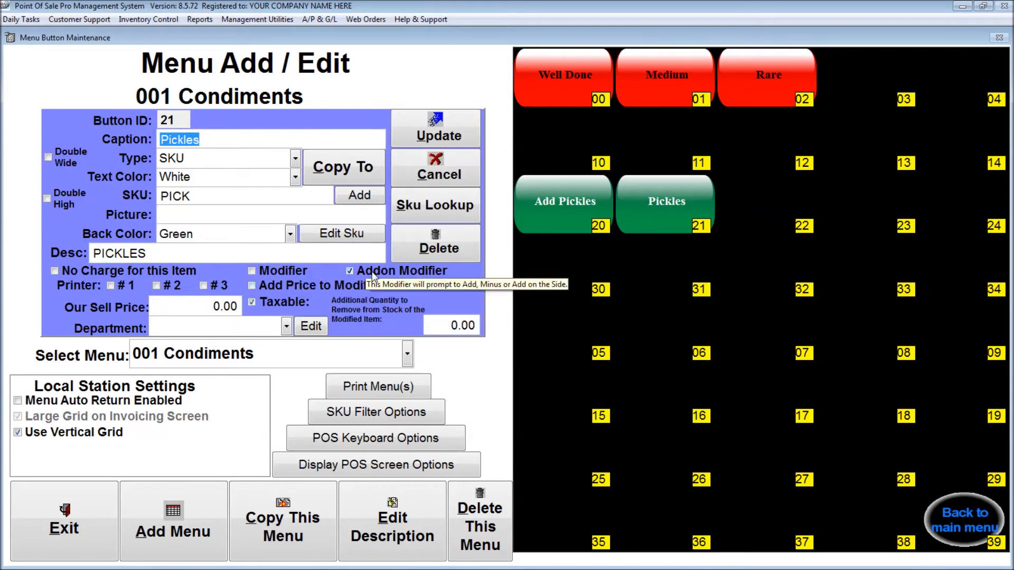
left_click(197, 306)
left_click_drag(198, 307, 237, 311)
left_click(200, 308)
type("1")
key("Delete")
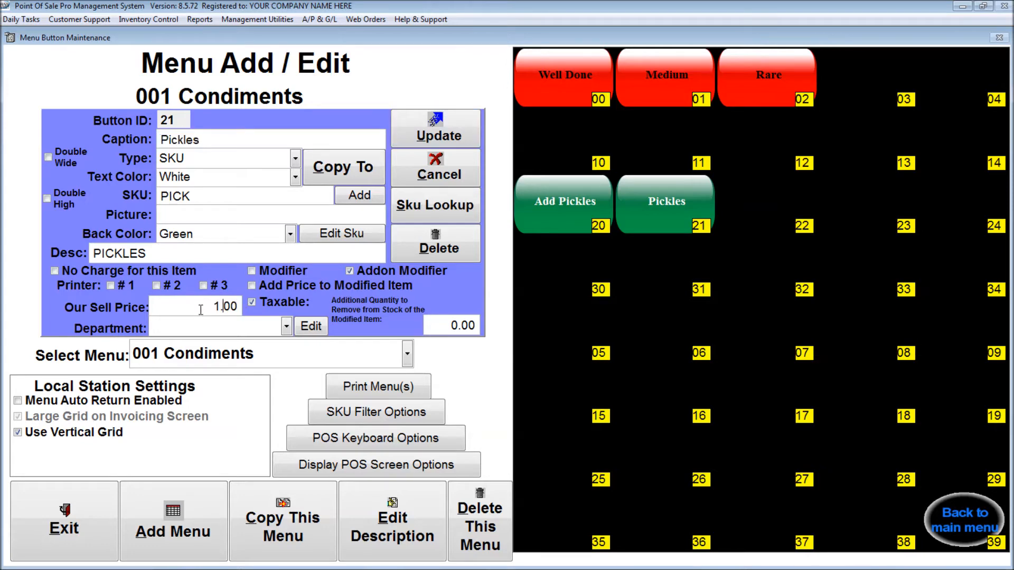
left_click(443, 131)
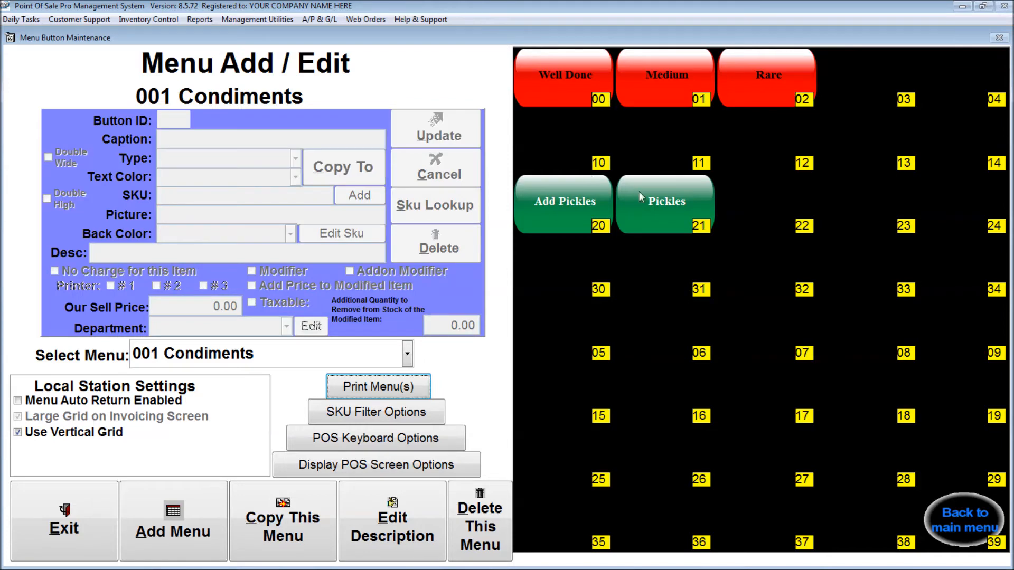
Step: Check the selling price in the Pickles button's inventory record, then close the record and the button
left_click(663, 204)
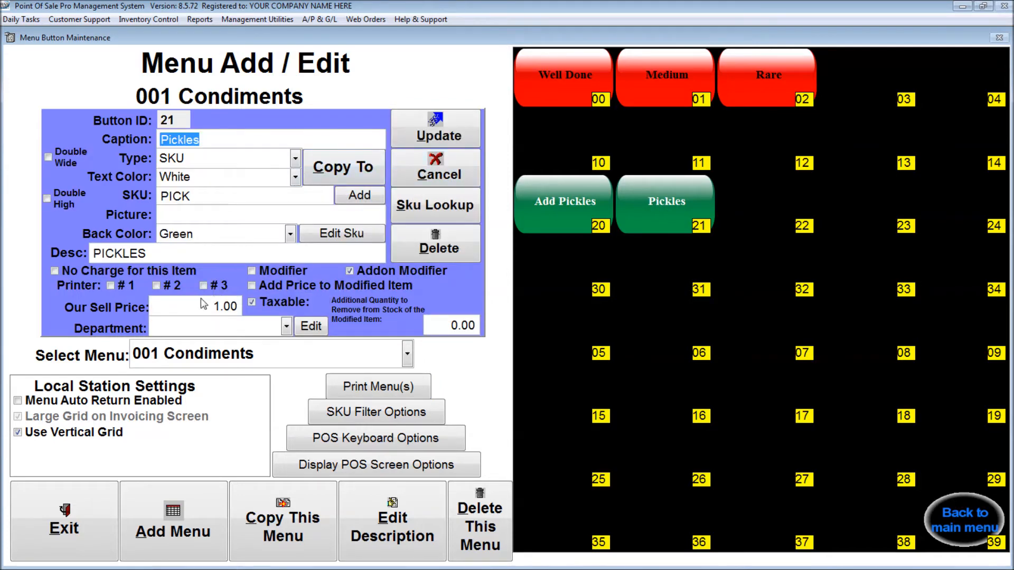
left_click(333, 233)
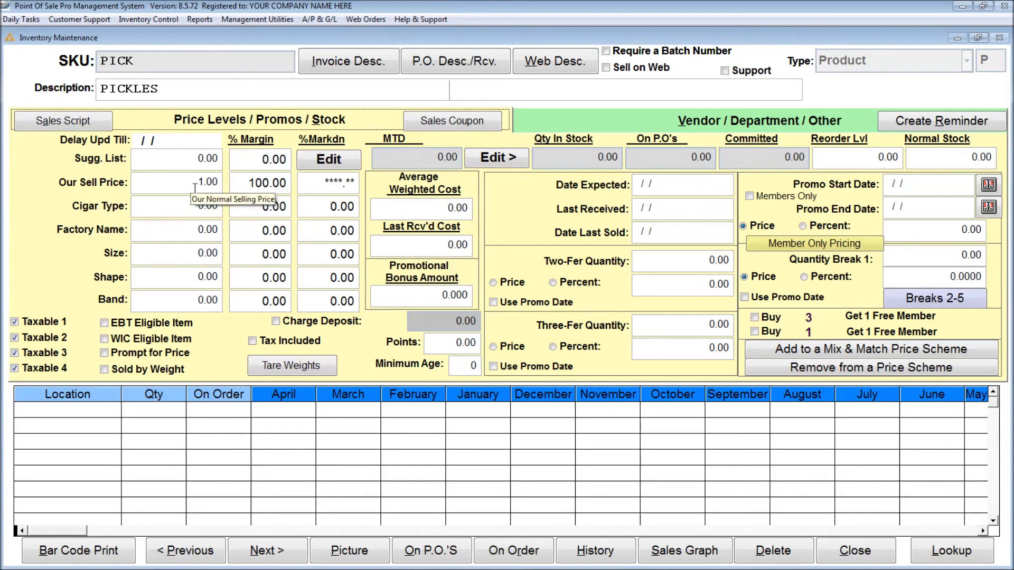
left_click(853, 552)
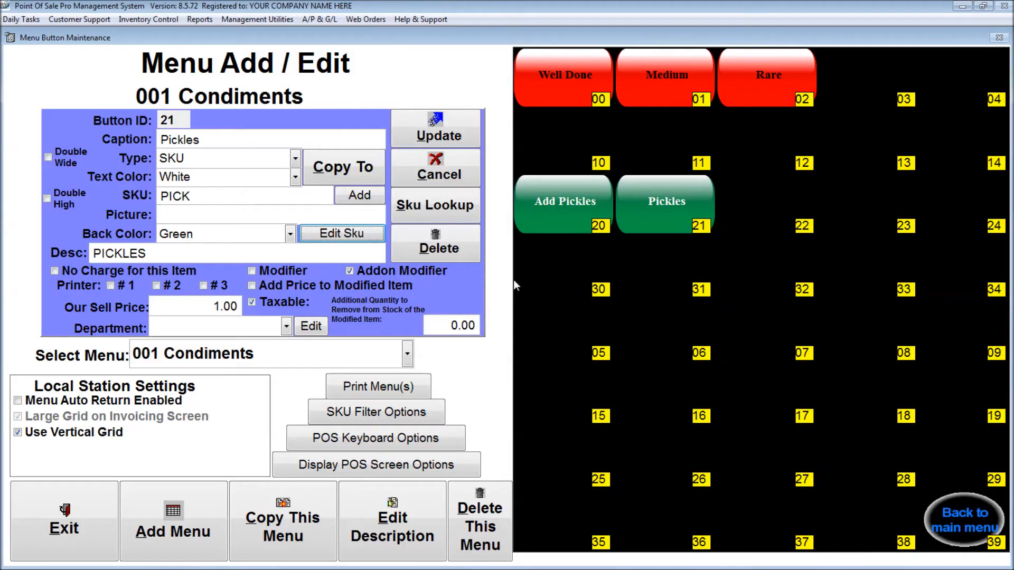
left_click(434, 133)
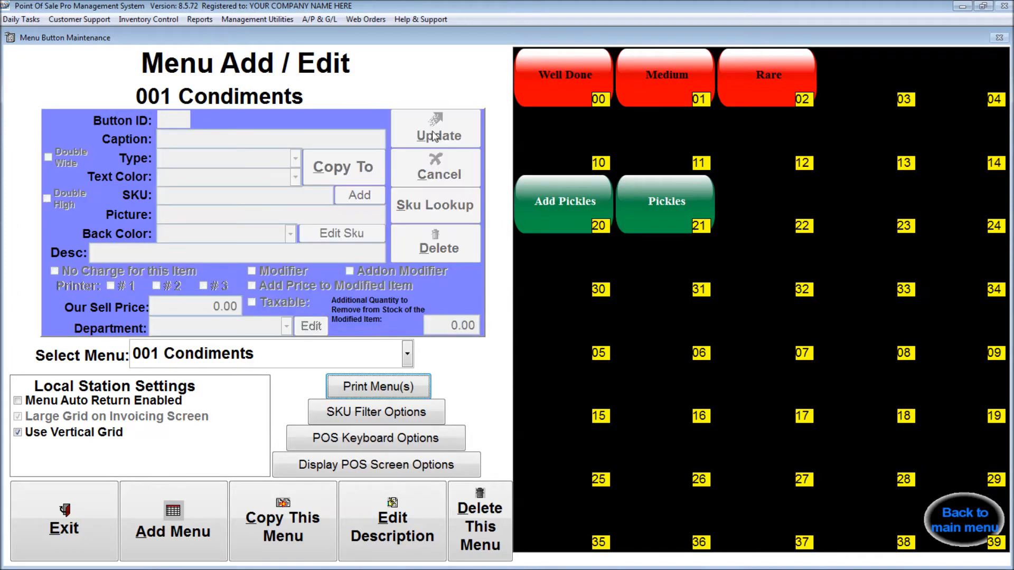
Step: Copy the Pickles button 21 to menu key 22
left_click(659, 204)
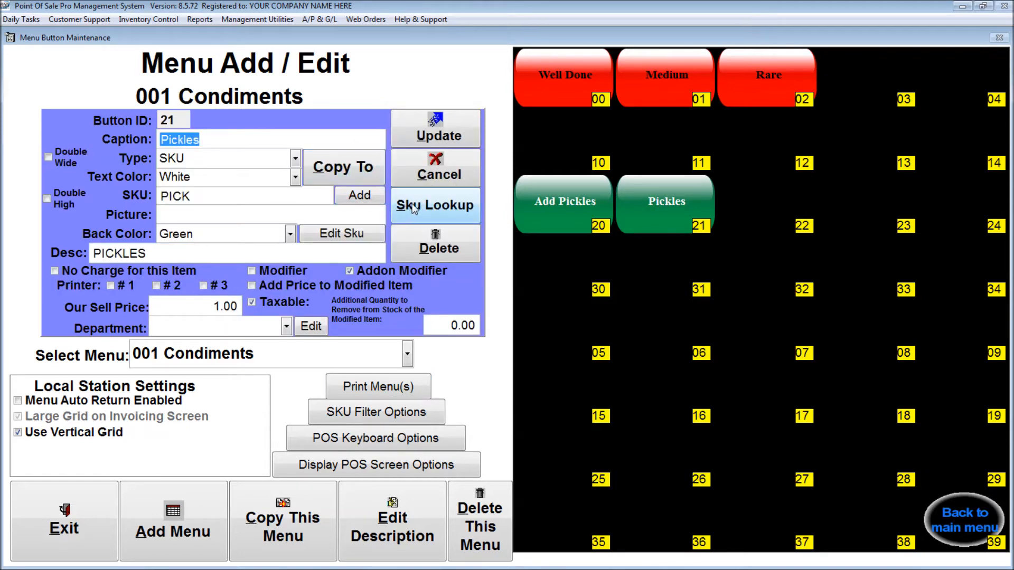
left_click(347, 156)
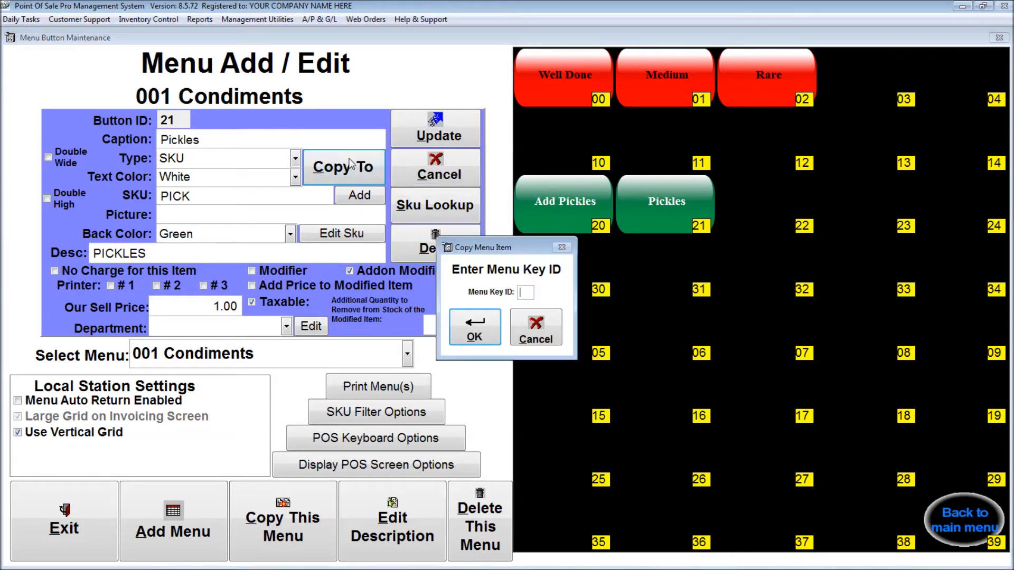
type("22")
key("Return")
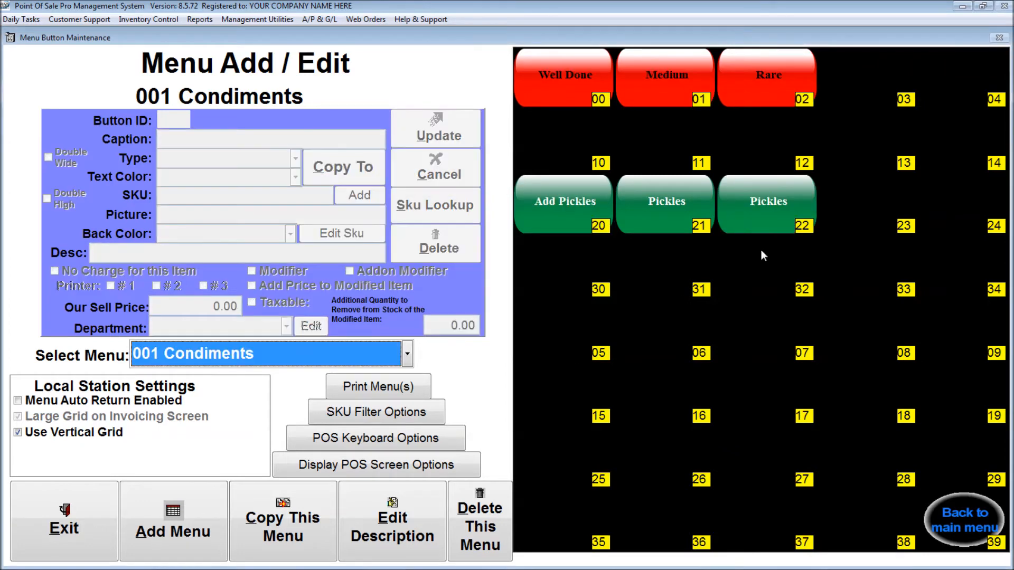
Step: Caption button 22 "Pickles Add Price", enable adding its price to the modified item, and save the button
left_click(760, 206)
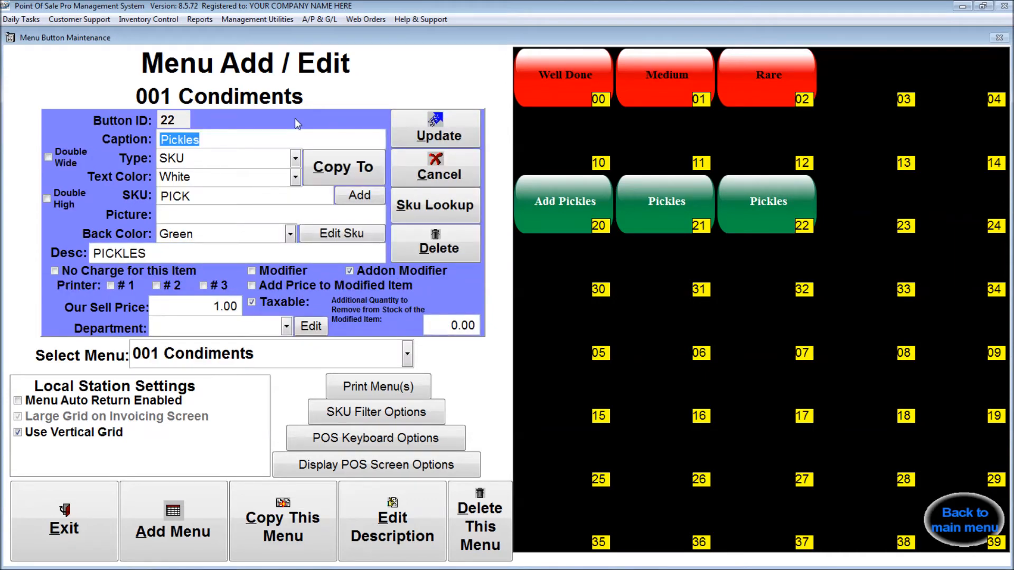
left_click(216, 138)
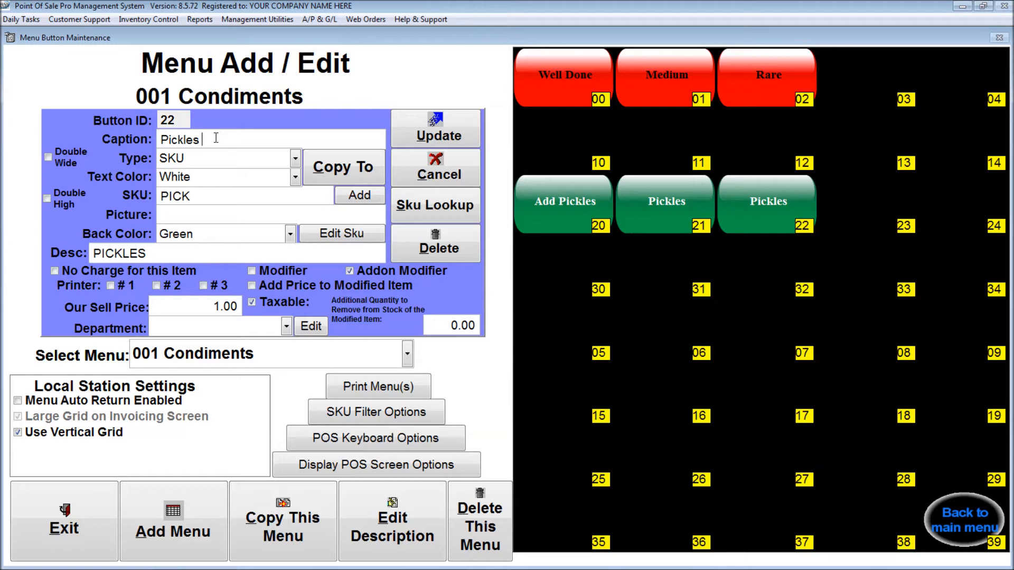
type("Add Price")
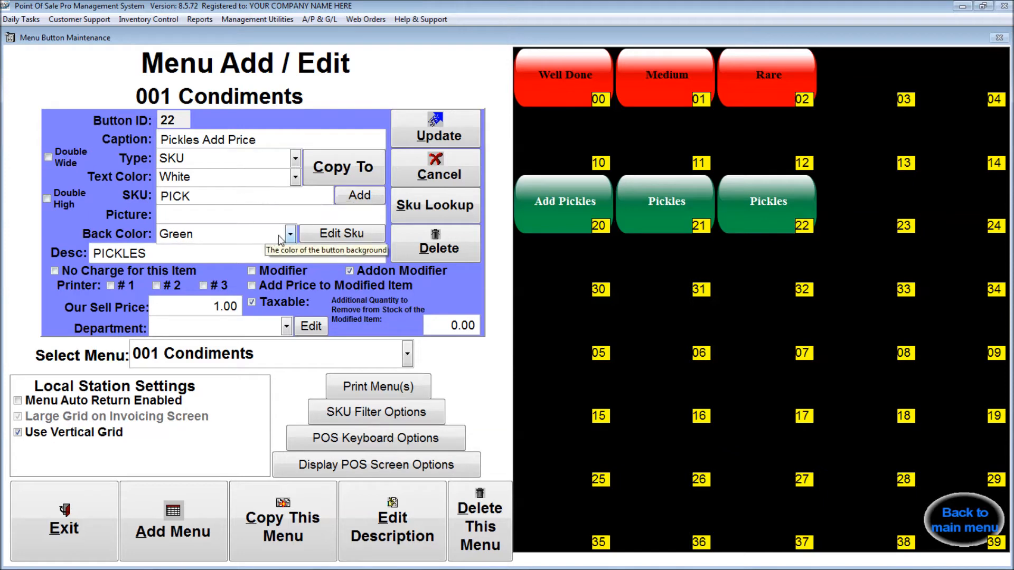
mouse_move(281, 287)
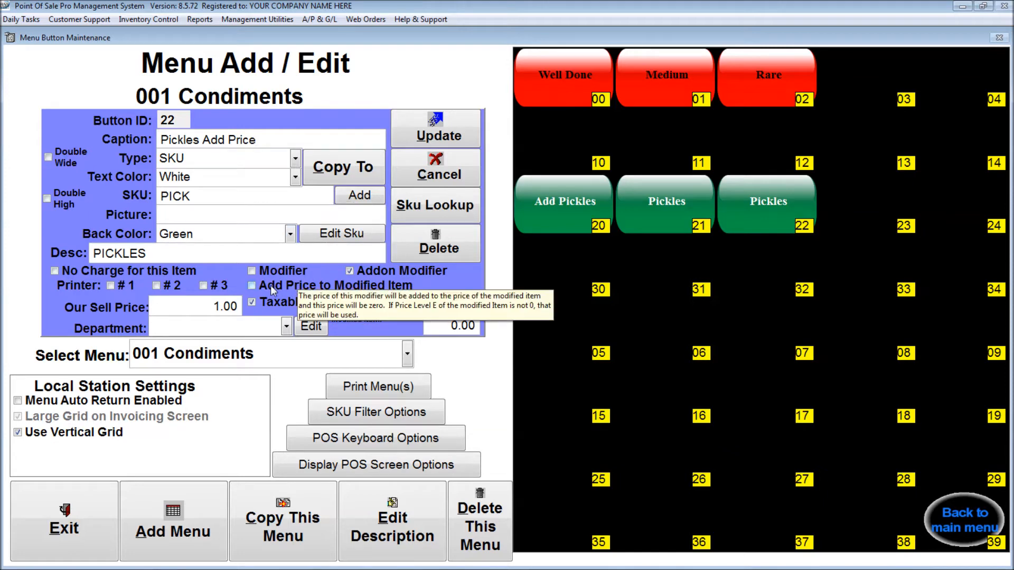
left_click(271, 285)
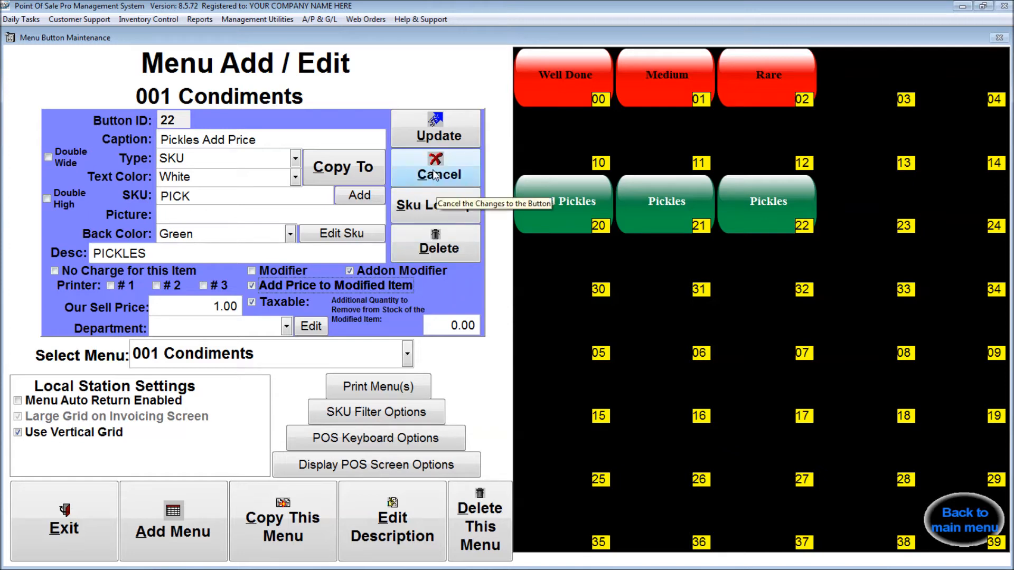
left_click(435, 136)
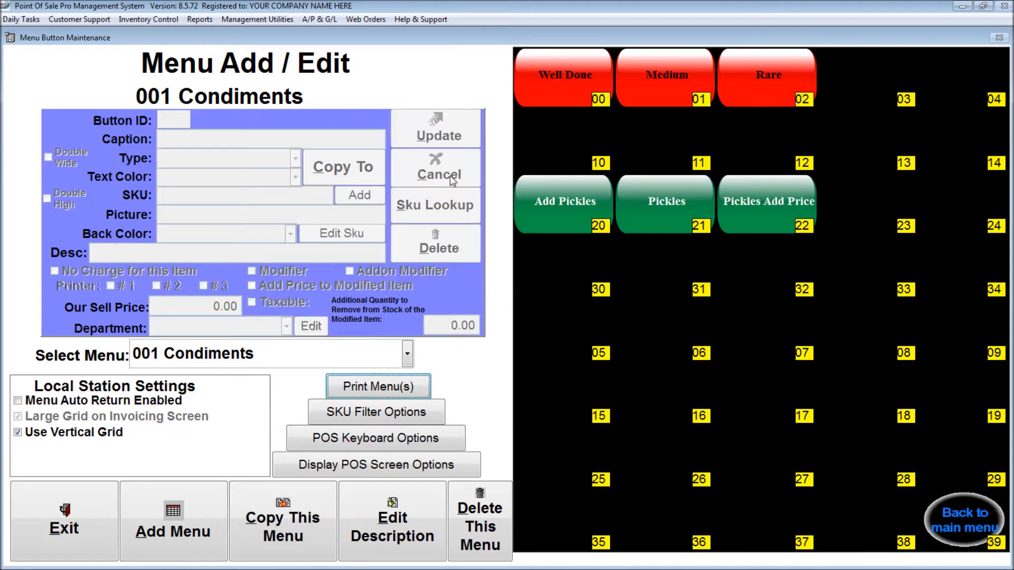
Step: Switch to the 000 Main Menu and view the print options for a single selected menu, then close them without printing
left_click(277, 353)
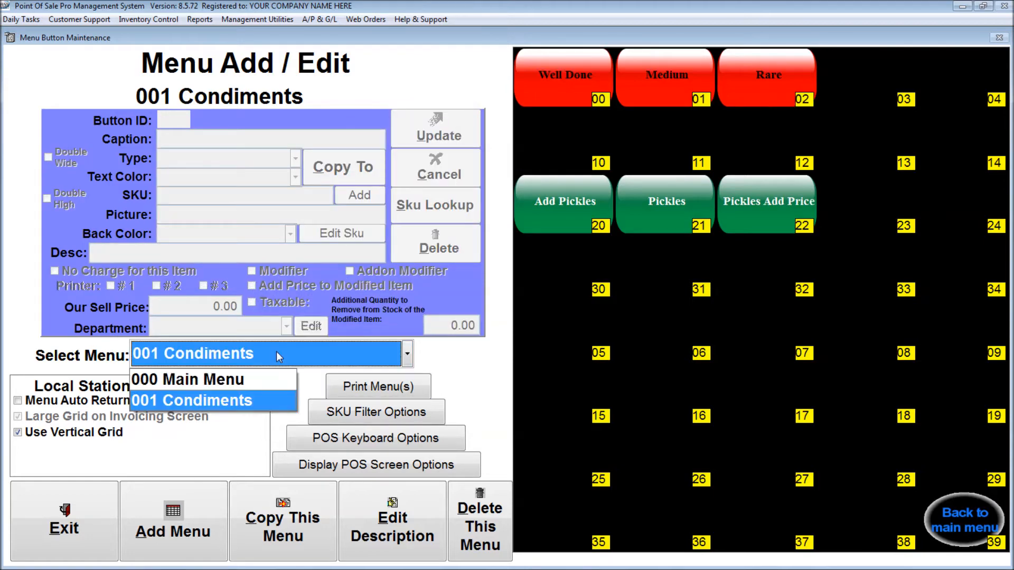
left_click(256, 380)
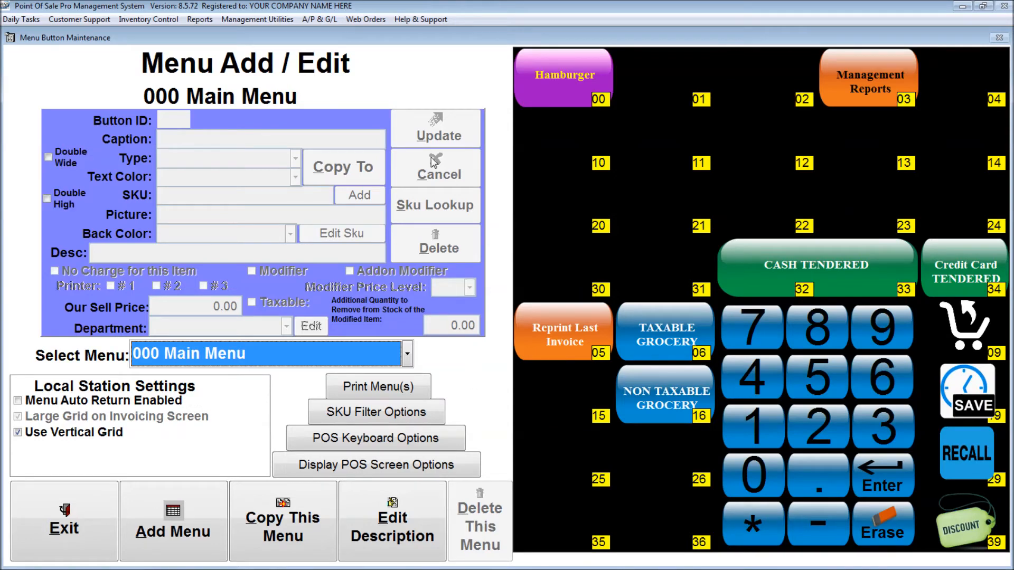
left_click(385, 393)
left_click(279, 410)
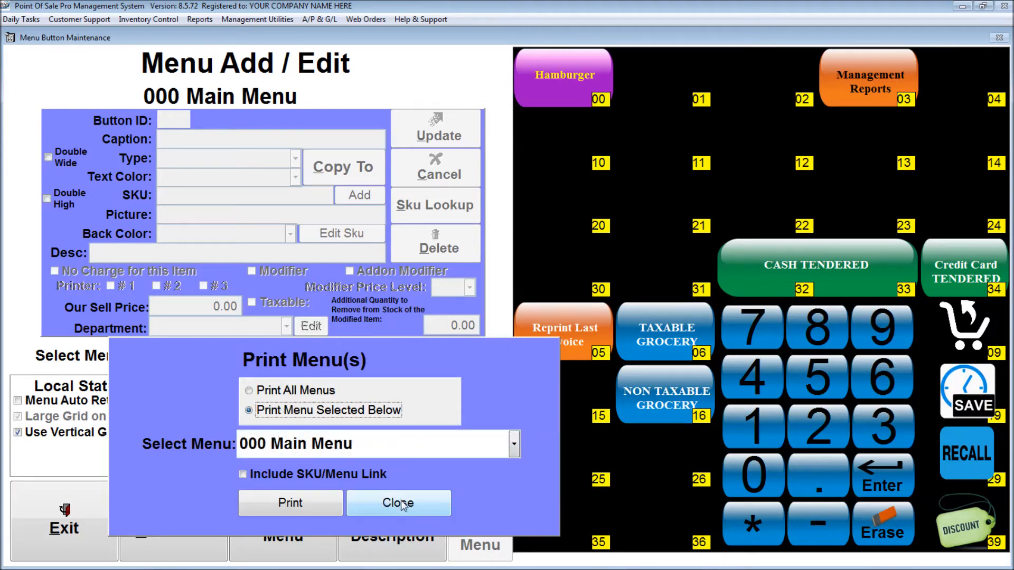
left_click(403, 503)
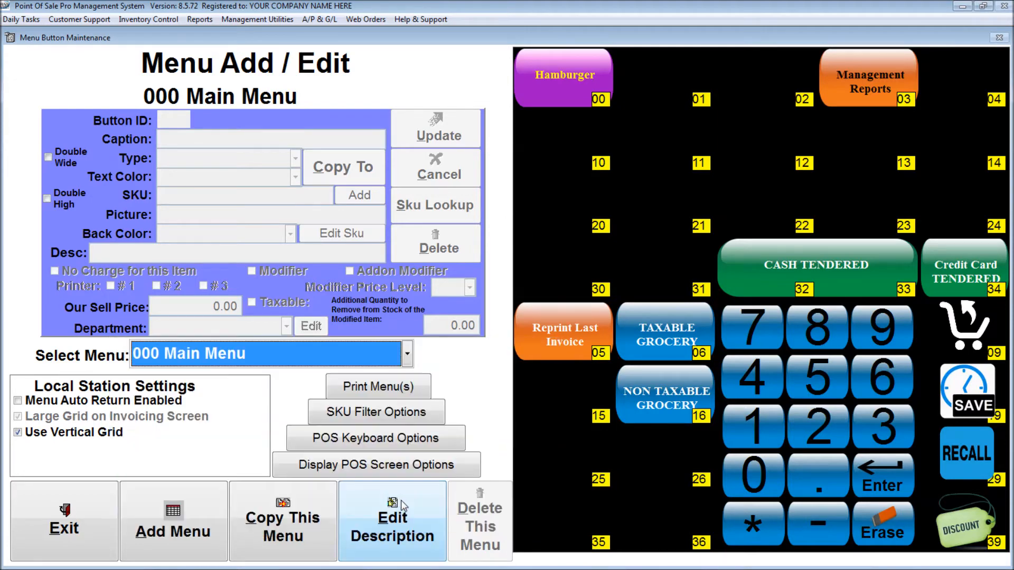
Step: Read through all pages of the SKU filter options help, then close it
left_click(366, 416)
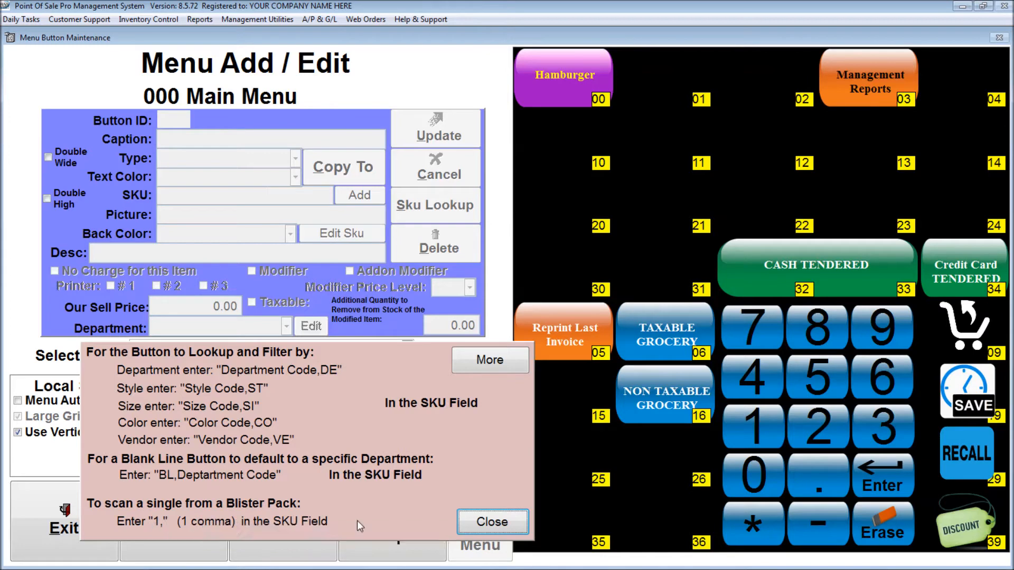
left_click(480, 363)
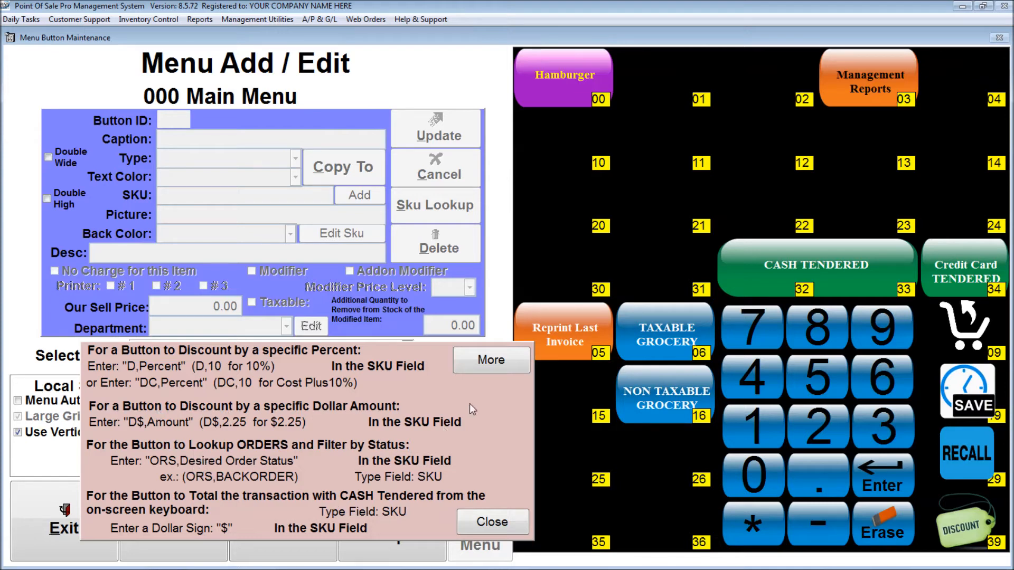
left_click(488, 361)
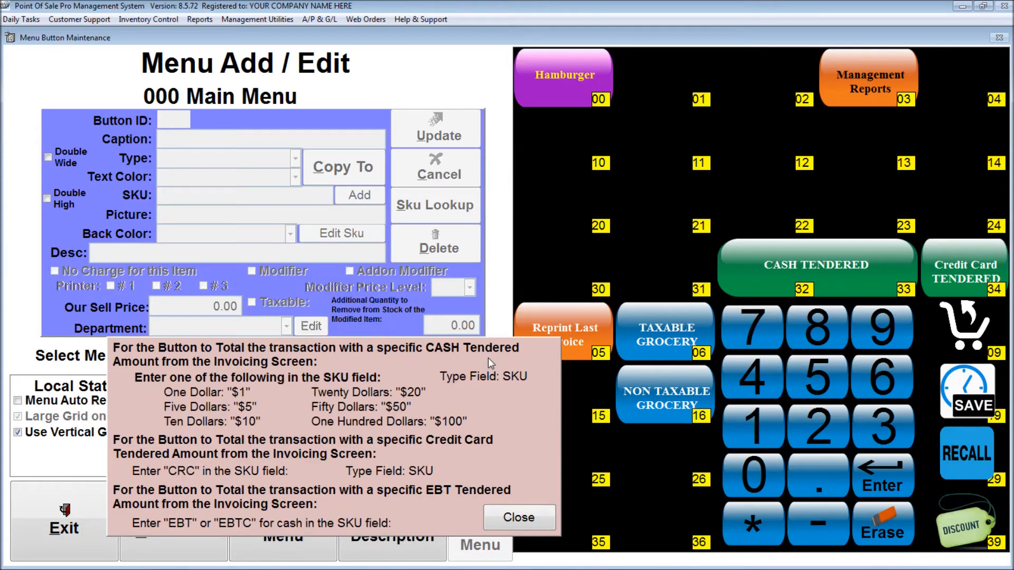
left_click(511, 518)
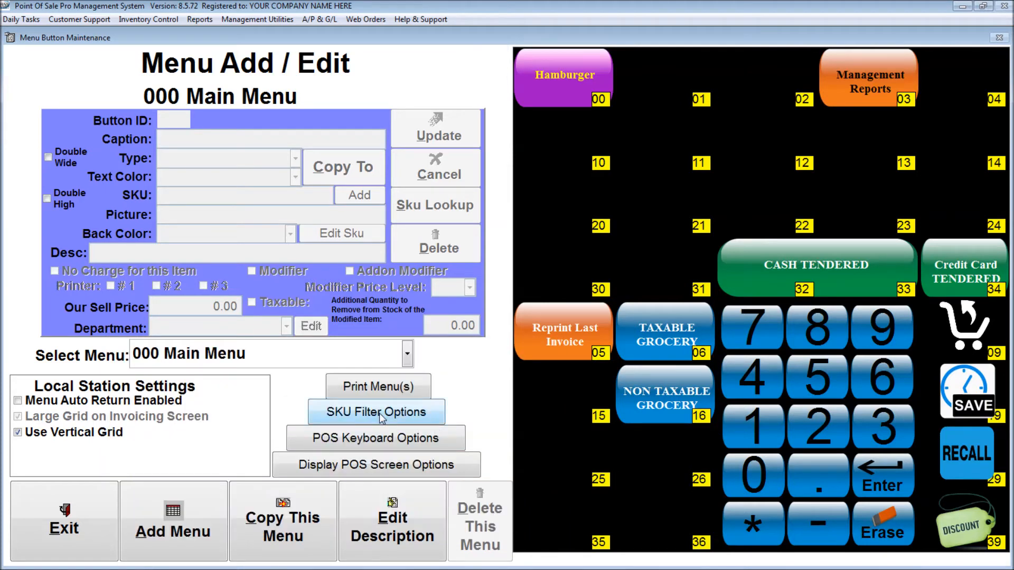
Step: Review the on-screen keyboard options and the list of POS screen hot keys, closing each without changes
left_click(367, 439)
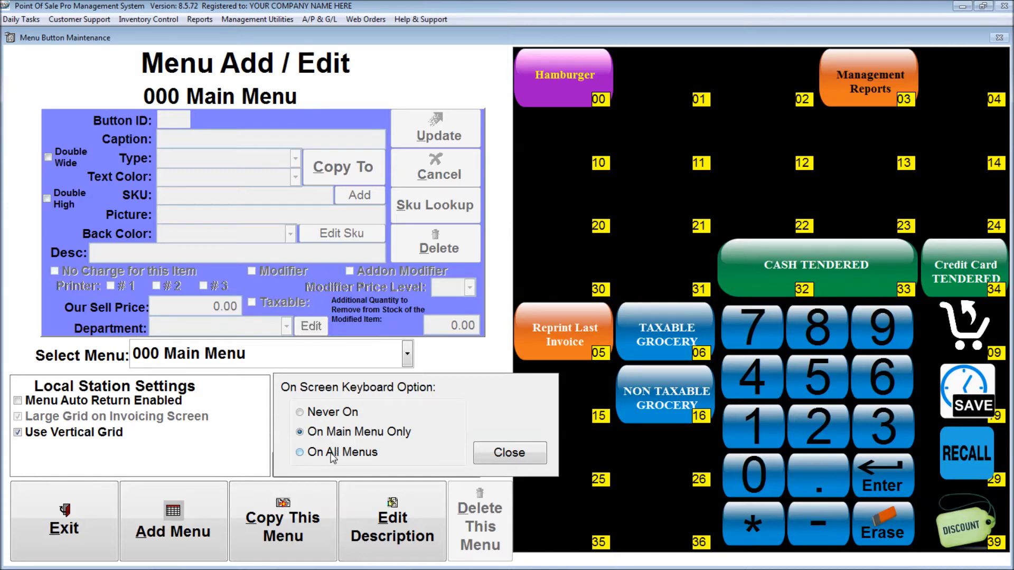
left_click(503, 452)
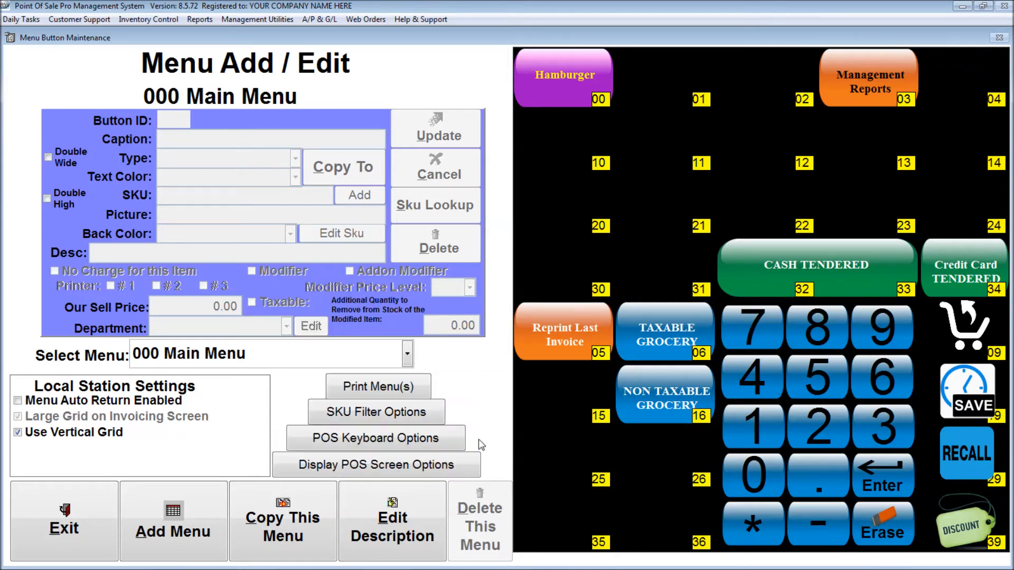
left_click(358, 469)
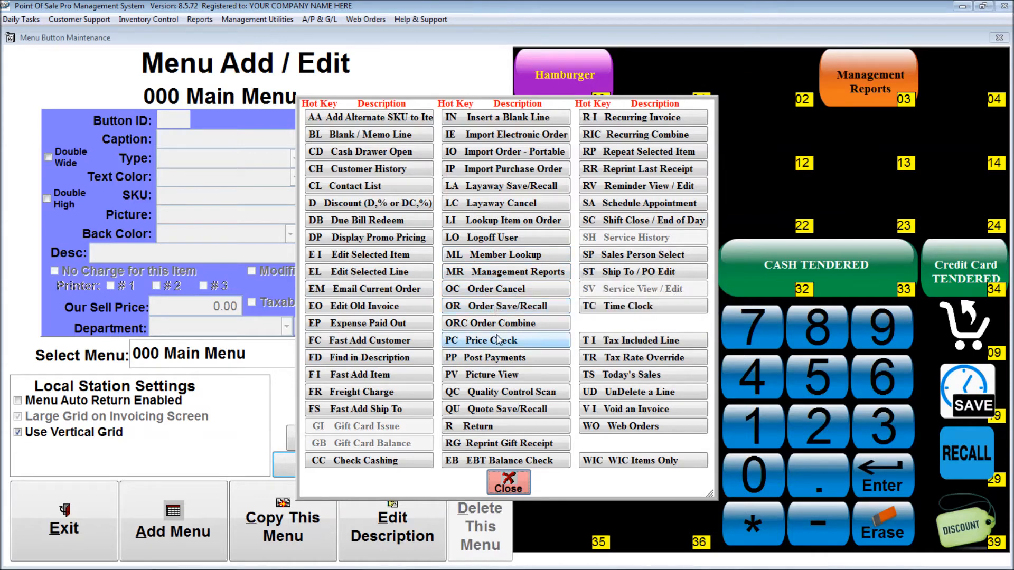
left_click(509, 481)
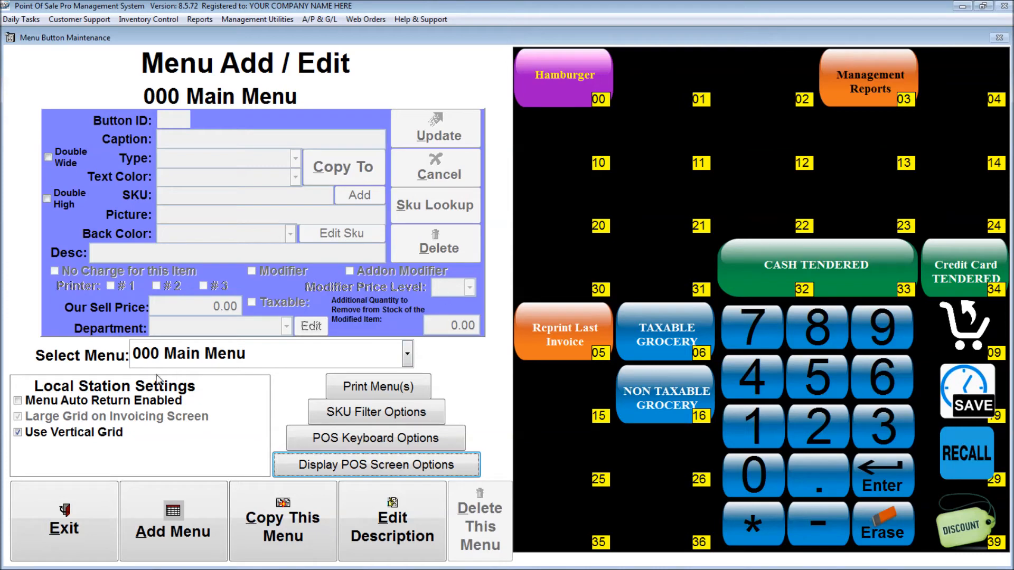
Step: Exit menu maintenance, open the sales screen, and log in with the employee's initials
left_click(74, 528)
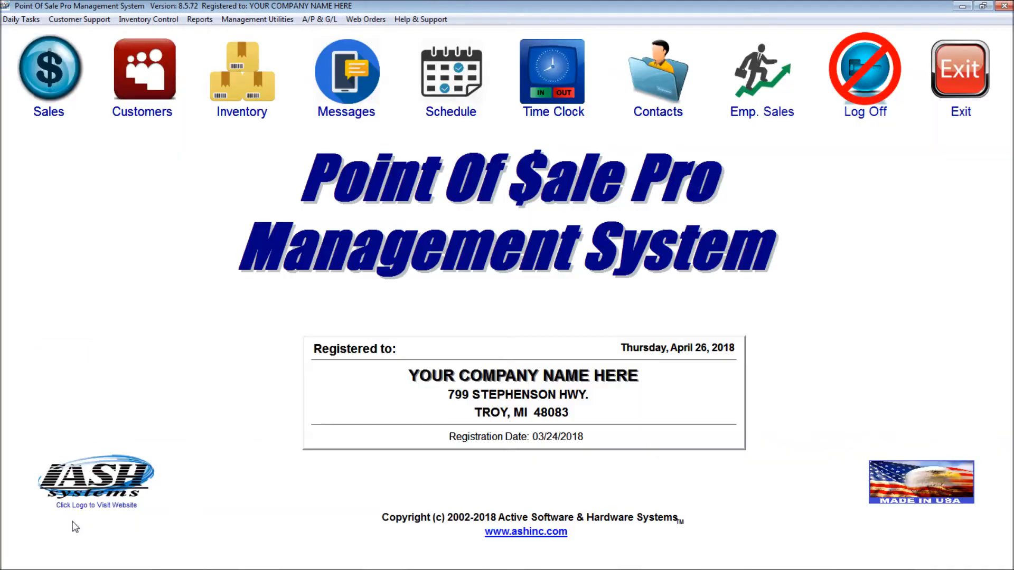
left_click(53, 75)
type("RAA")
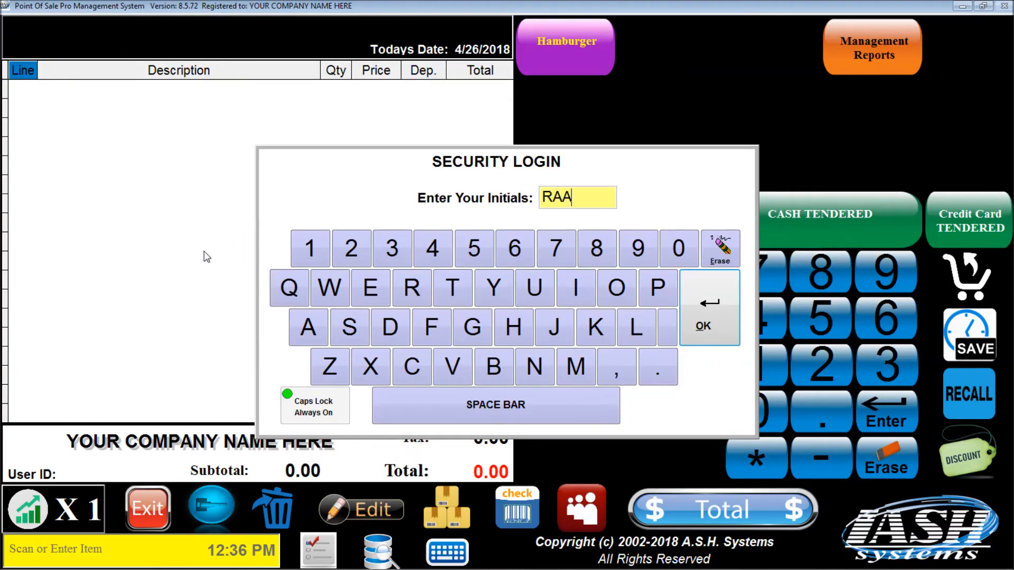
key("Return")
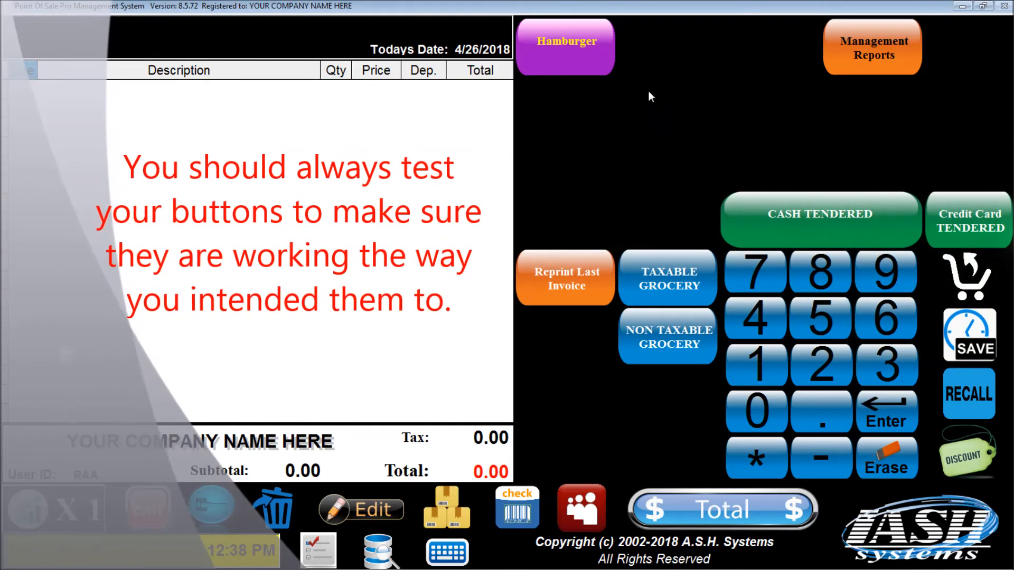
Step: Ring up a Hamburger with the Medium and Add Pickles modifiers
left_click(565, 45)
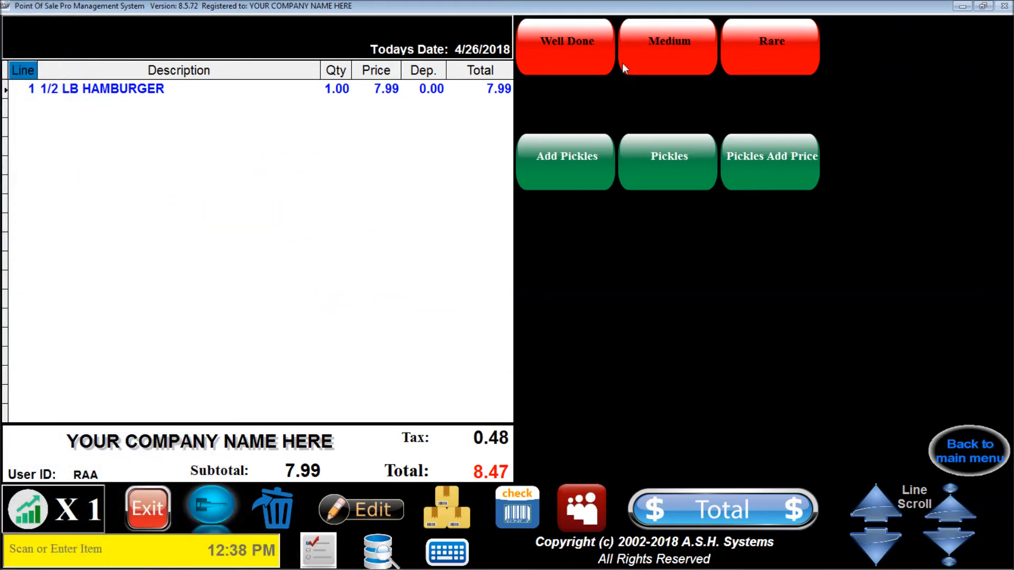
left_click(648, 42)
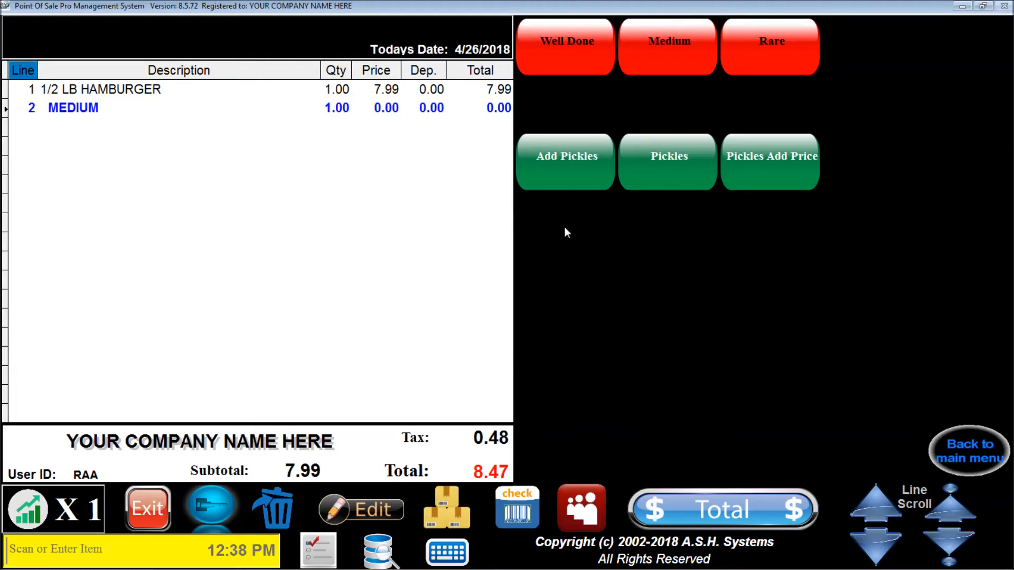
left_click(565, 167)
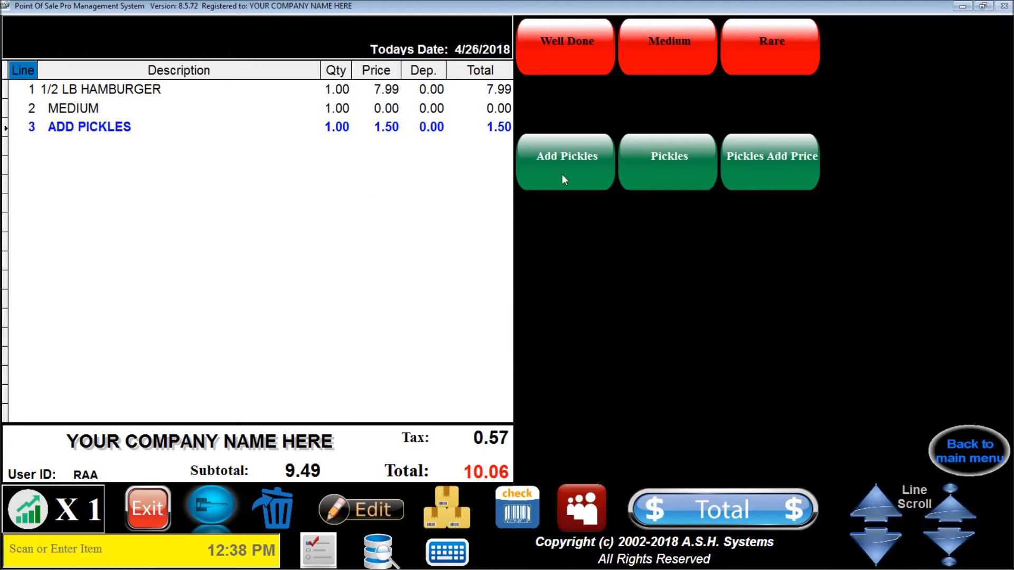
Step: Apply the Pickles modifier as Add, Minus and Add On Side, and the Pickles Add Price modifier as Add
left_click(659, 165)
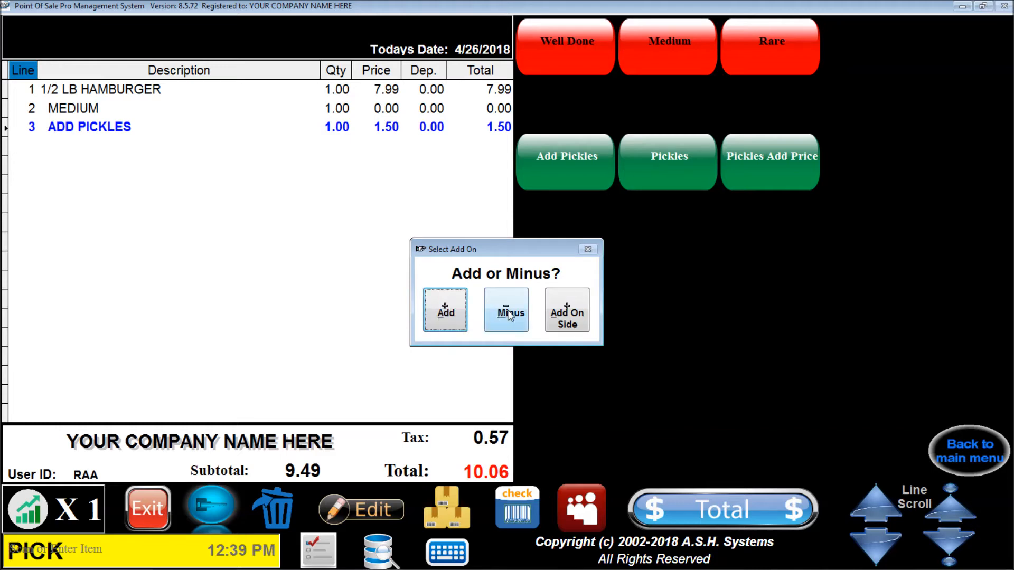
left_click(444, 312)
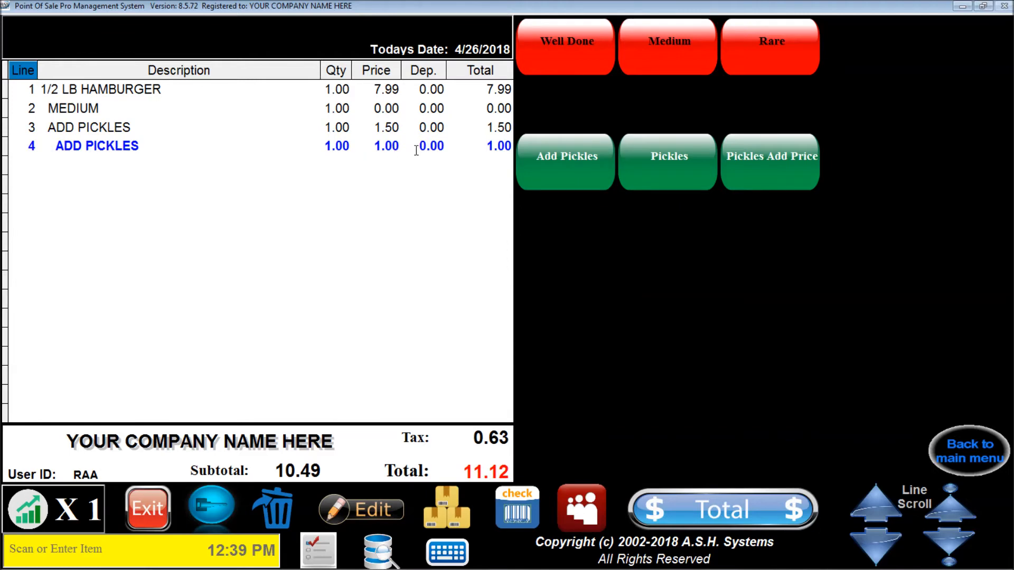
left_click(676, 164)
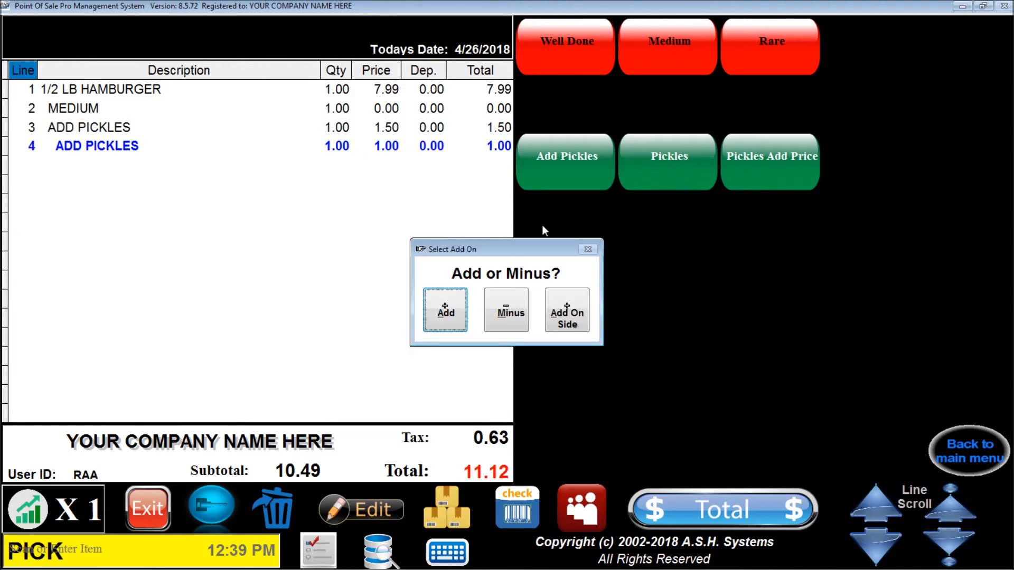
left_click(501, 313)
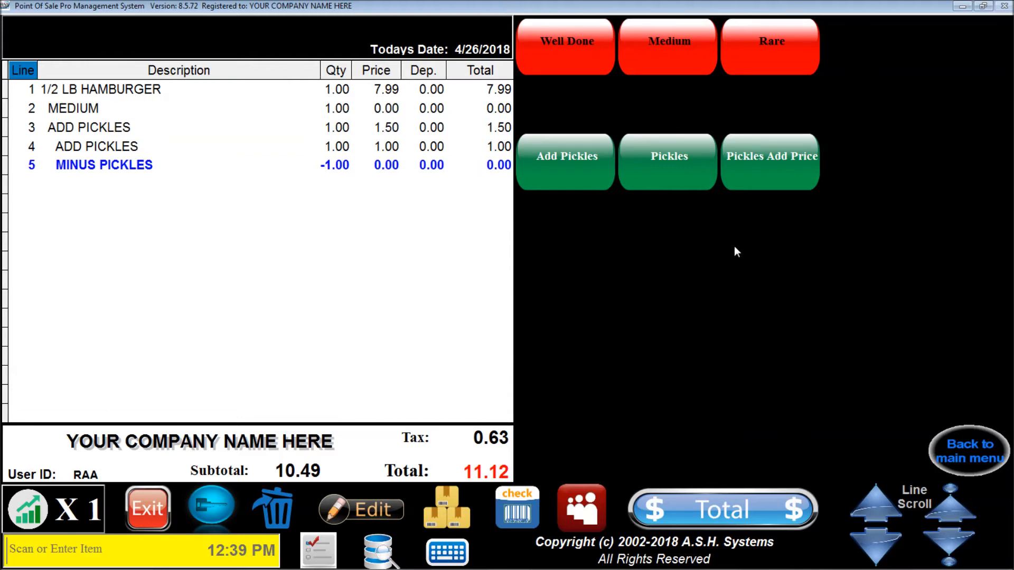
left_click(664, 166)
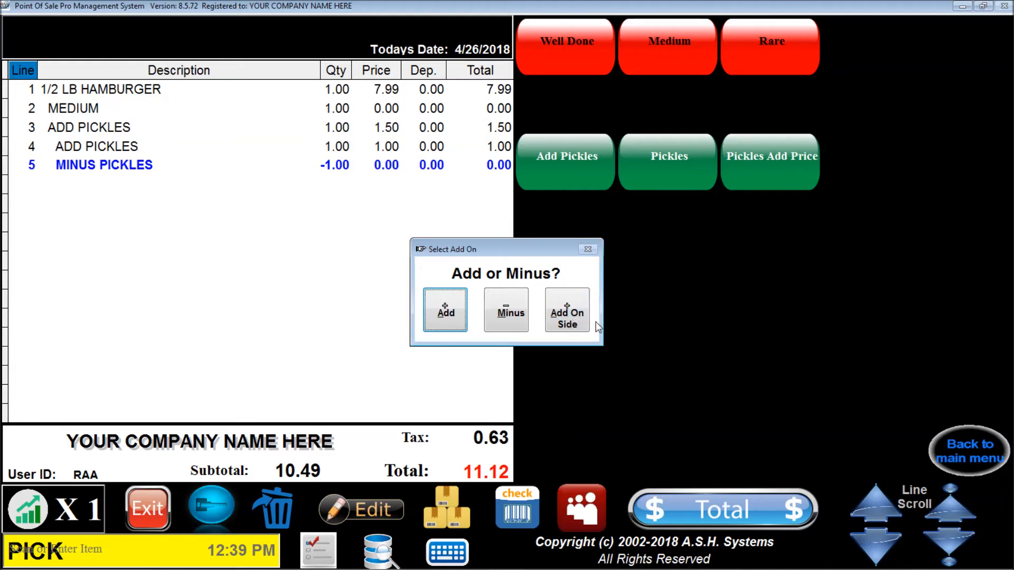
left_click(564, 310)
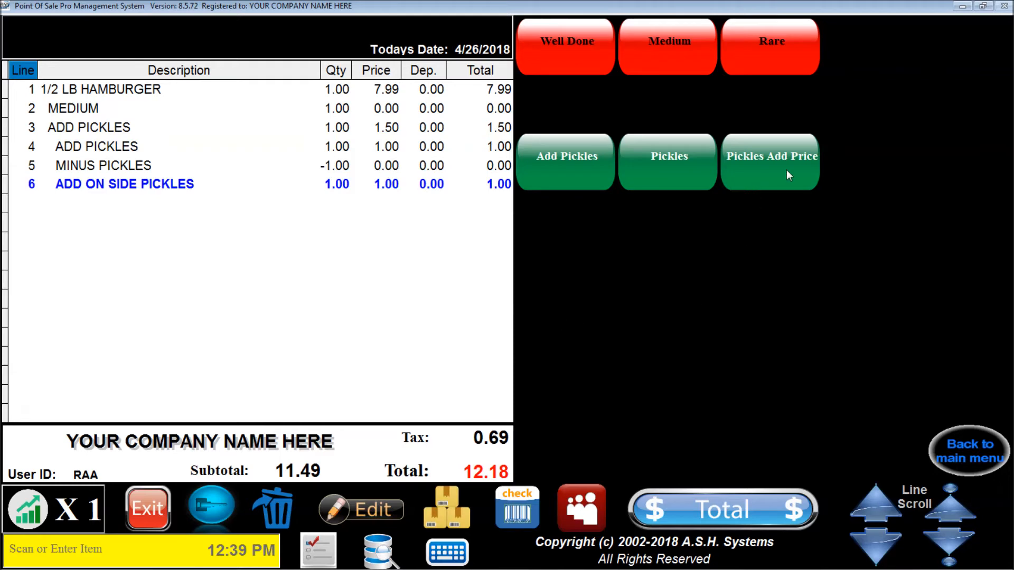
left_click(775, 163)
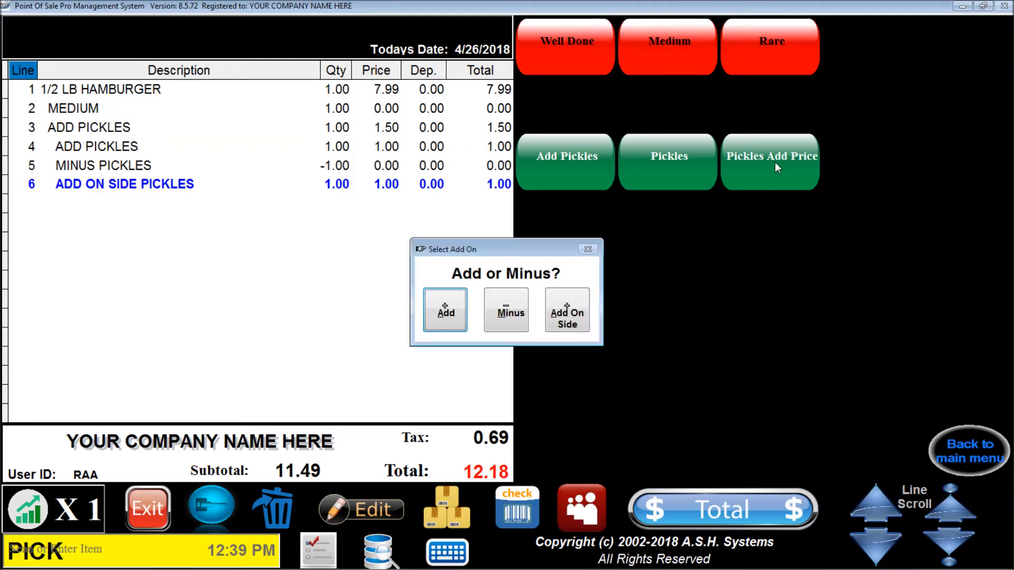
left_click(445, 311)
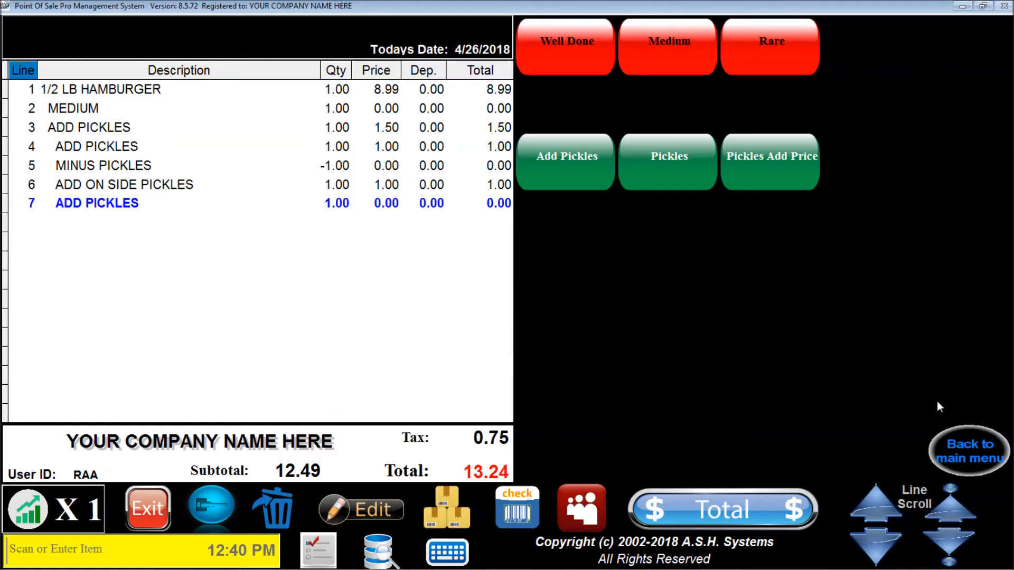
Step: Return to the main menu and review the list of sales hot keys, then close it
left_click(974, 444)
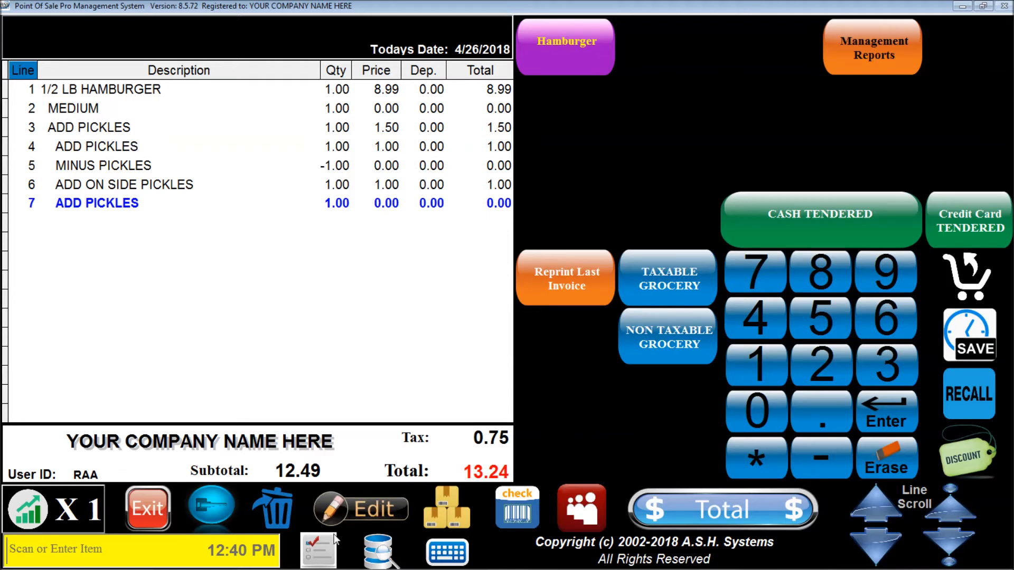
left_click(319, 549)
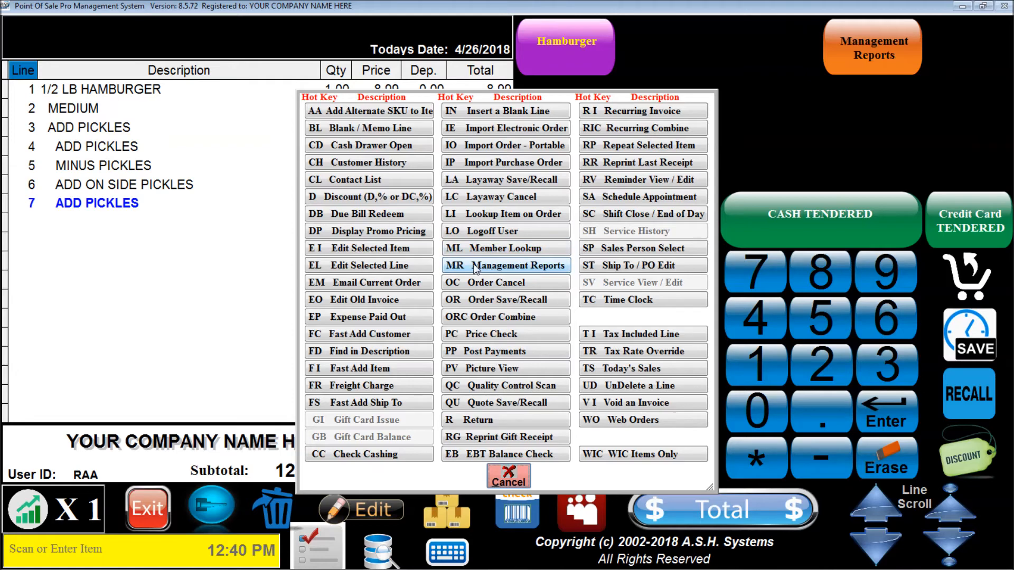
left_click(508, 477)
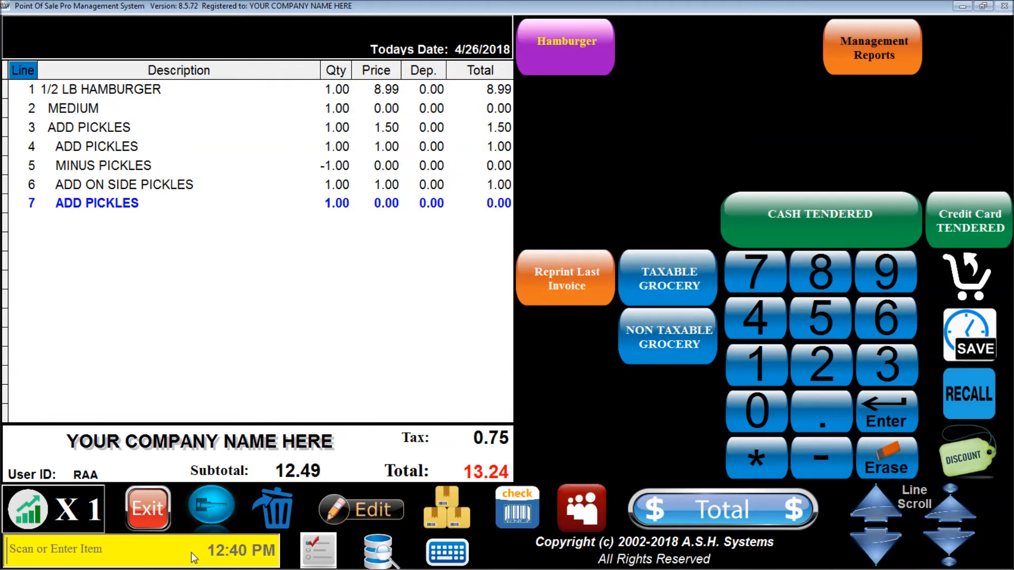
Step: Enter the MR hot key code and view the list of management reports, closing it without choosing one
type("MR")
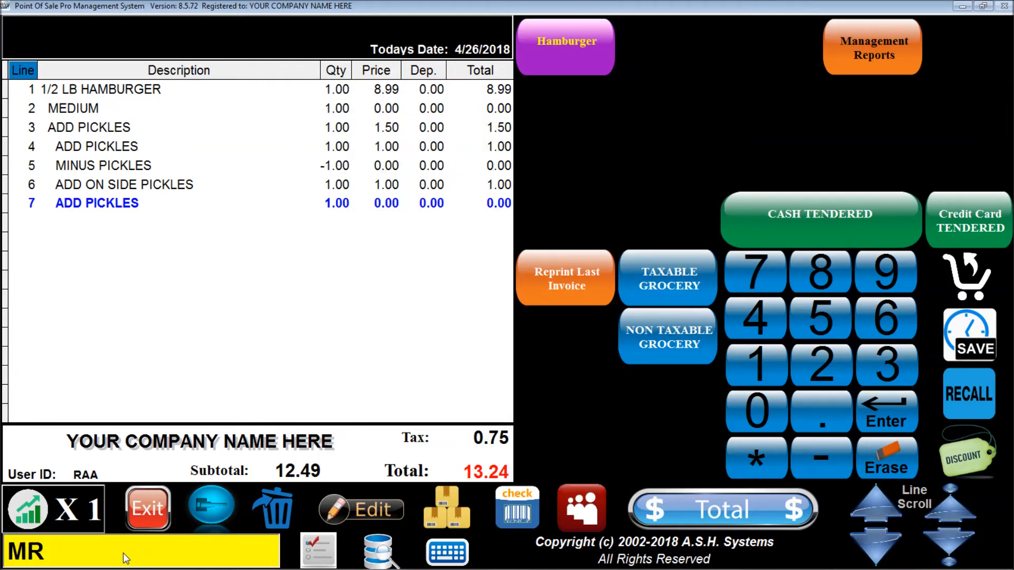
key("Return")
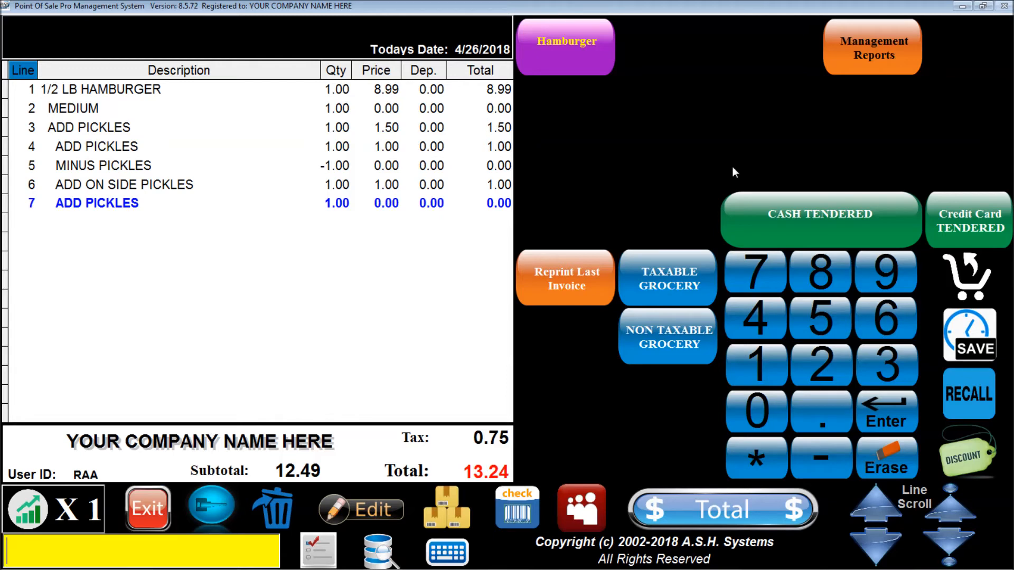
left_click(861, 43)
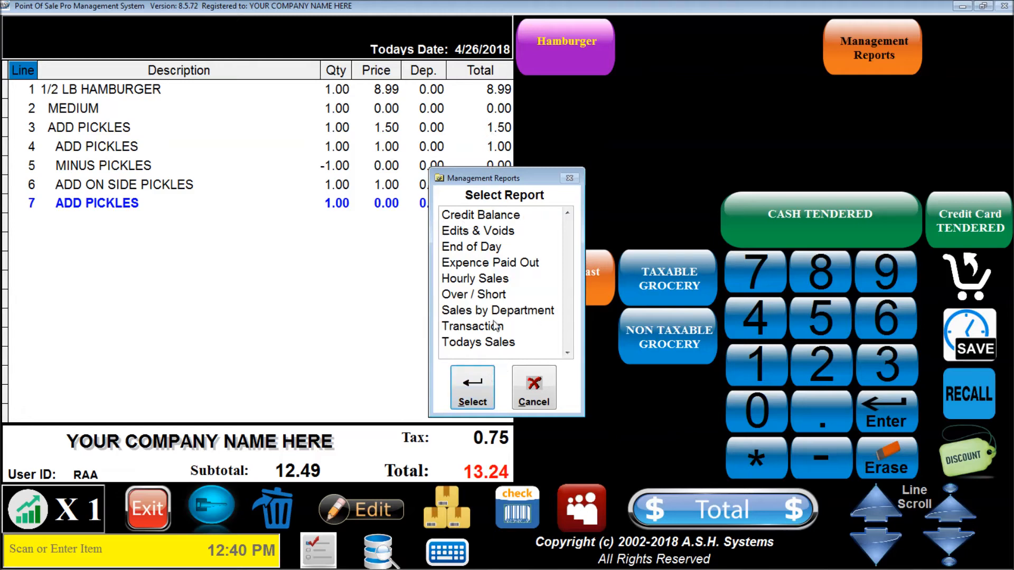
left_click(533, 388)
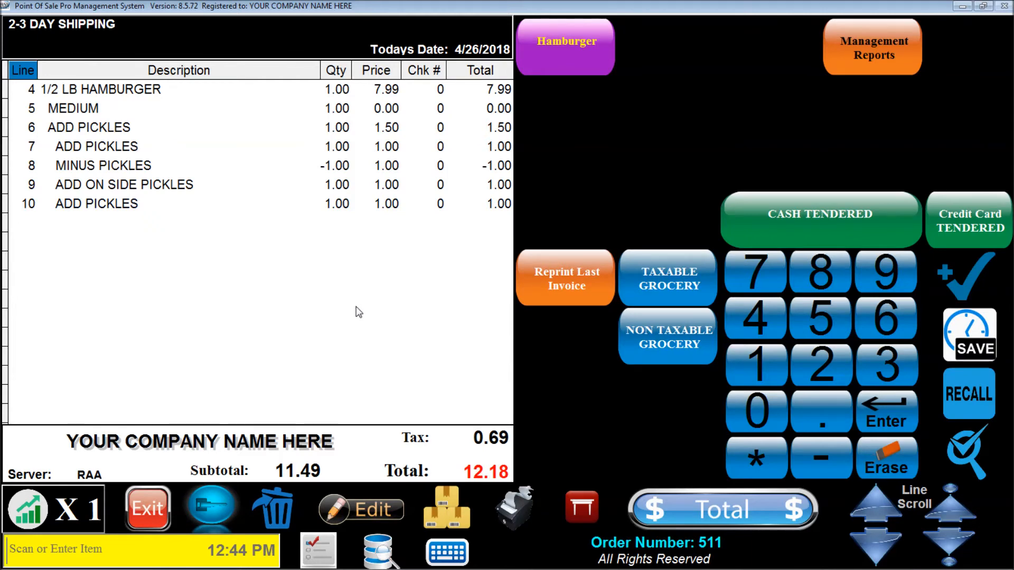
Step: Save the current order and send its new items to the kitchen, and open Table 27 on the floor plan
left_click(974, 332)
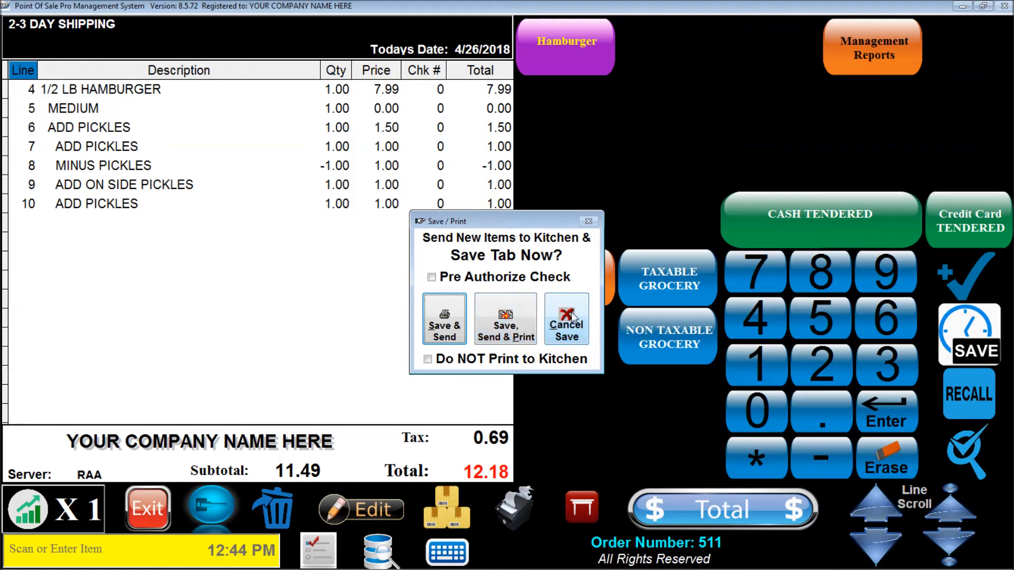
left_click(450, 320)
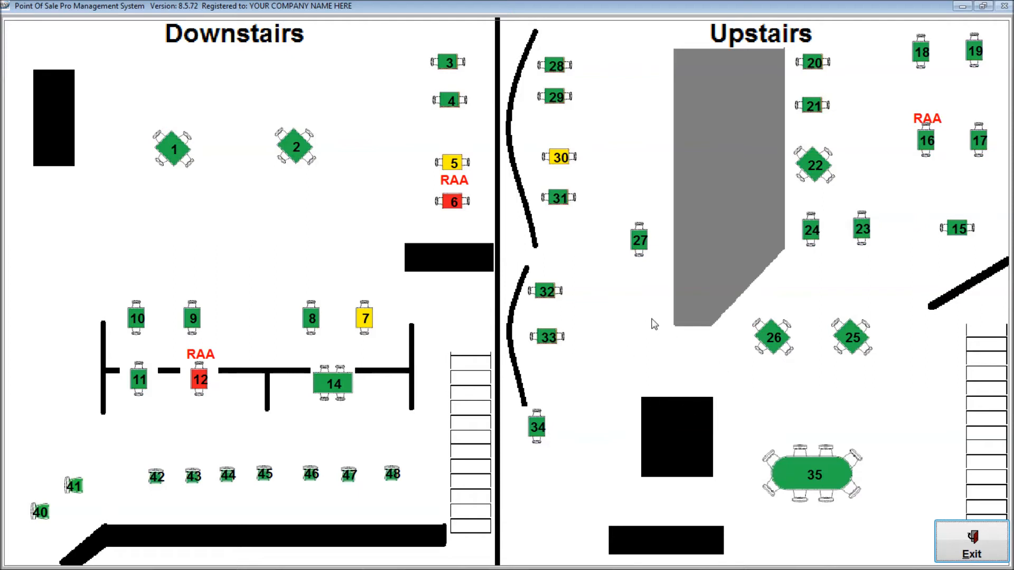
left_click(640, 241)
key("Return")
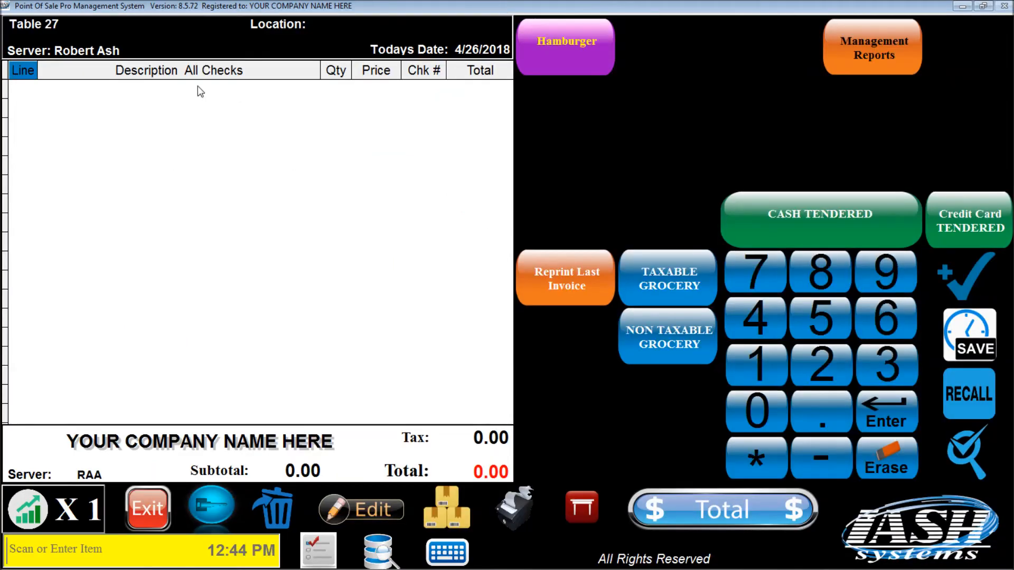
Step: Exit the Table 27 order to the main screen and open menu button maintenance
left_click(148, 509)
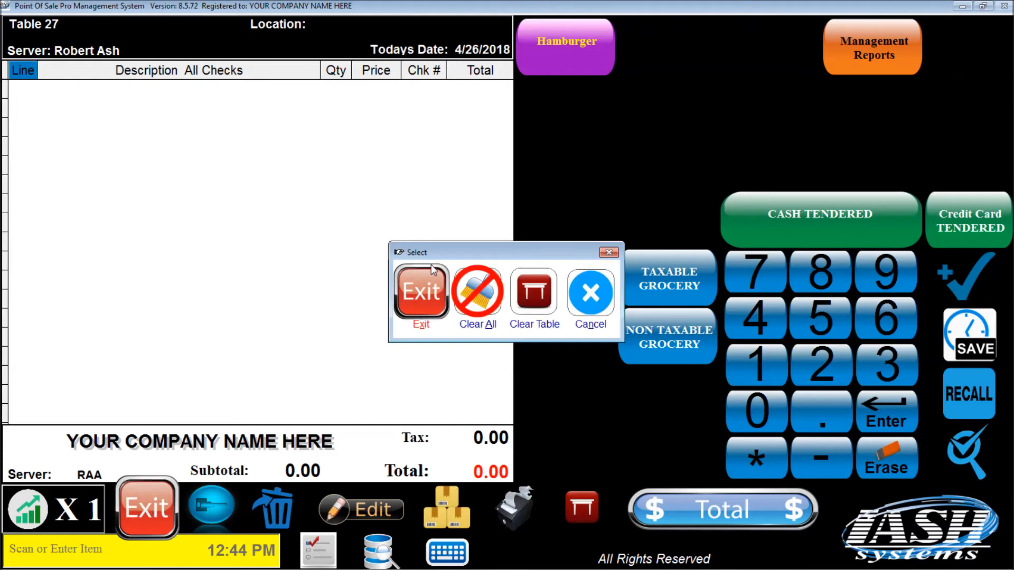
left_click(421, 293)
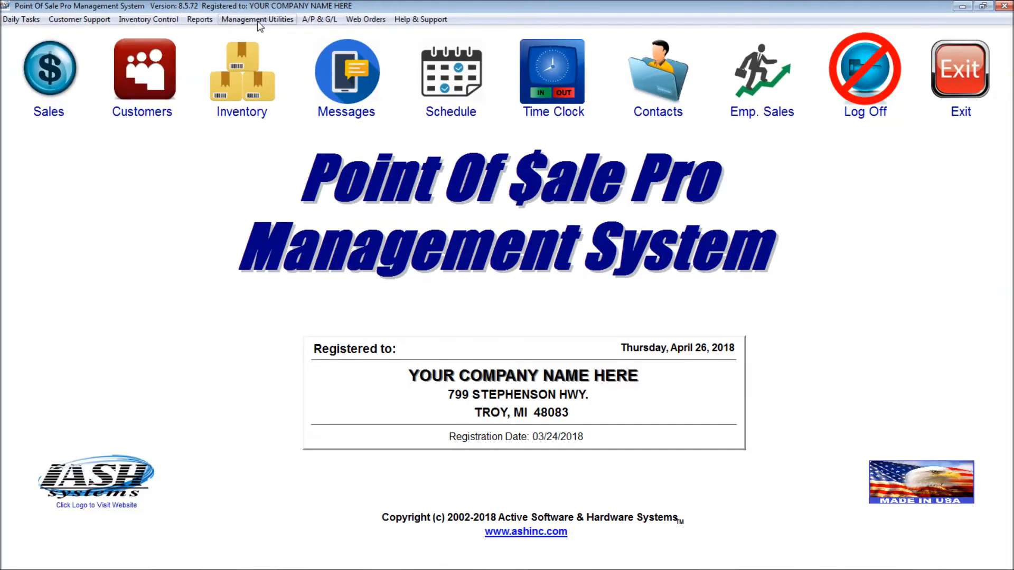
left_click(257, 20)
left_click(275, 123)
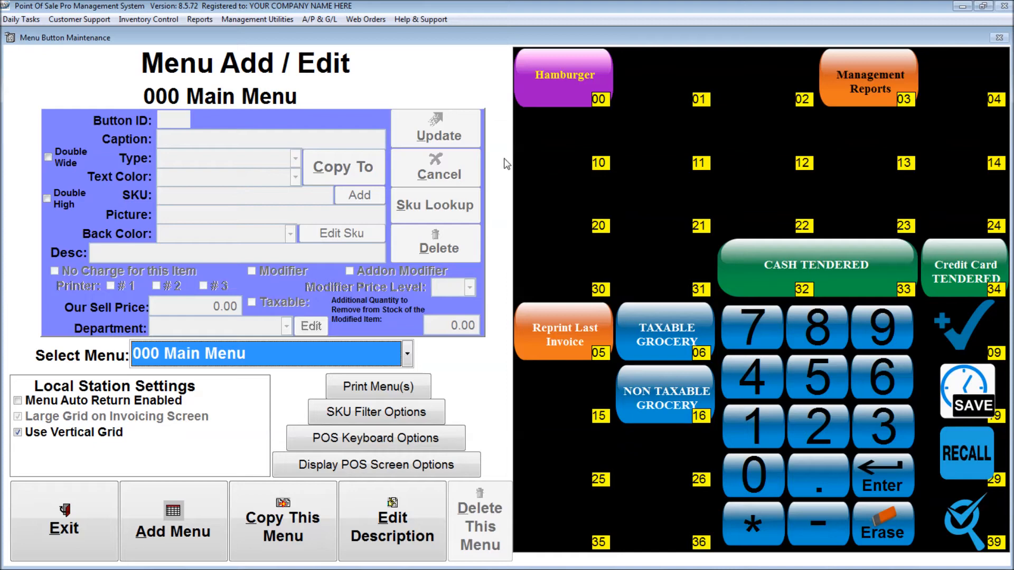
Step: Review the Hamburger button's settings on 000 Main Menu and the buttons on the 001 Condiments menu
left_click(562, 74)
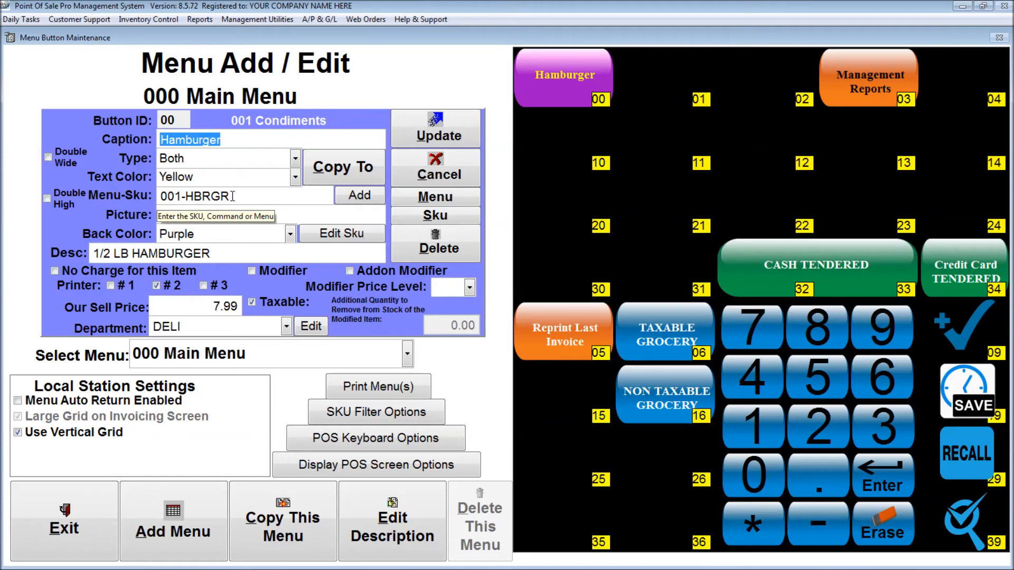
left_click(435, 168)
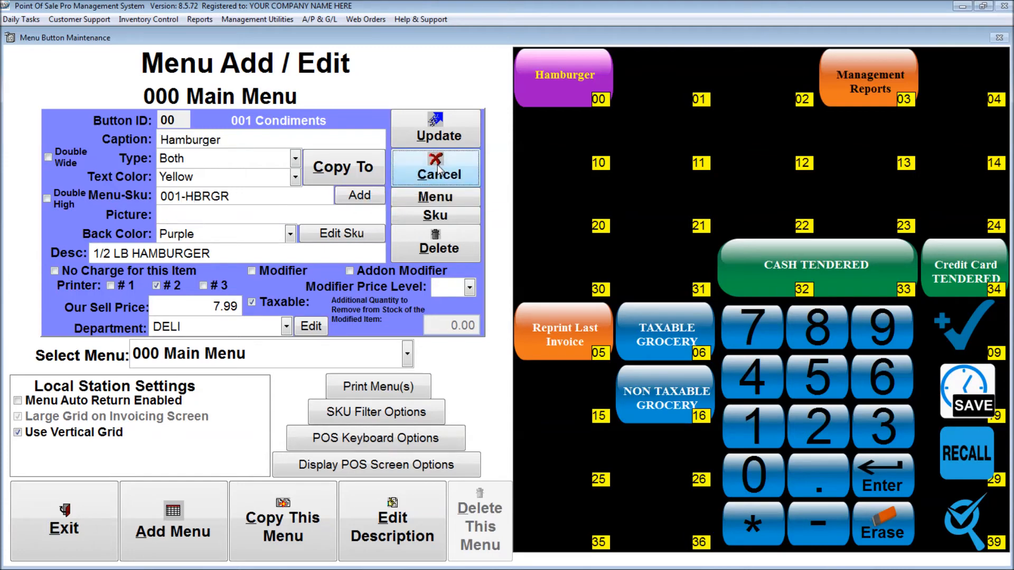
left_click(286, 366)
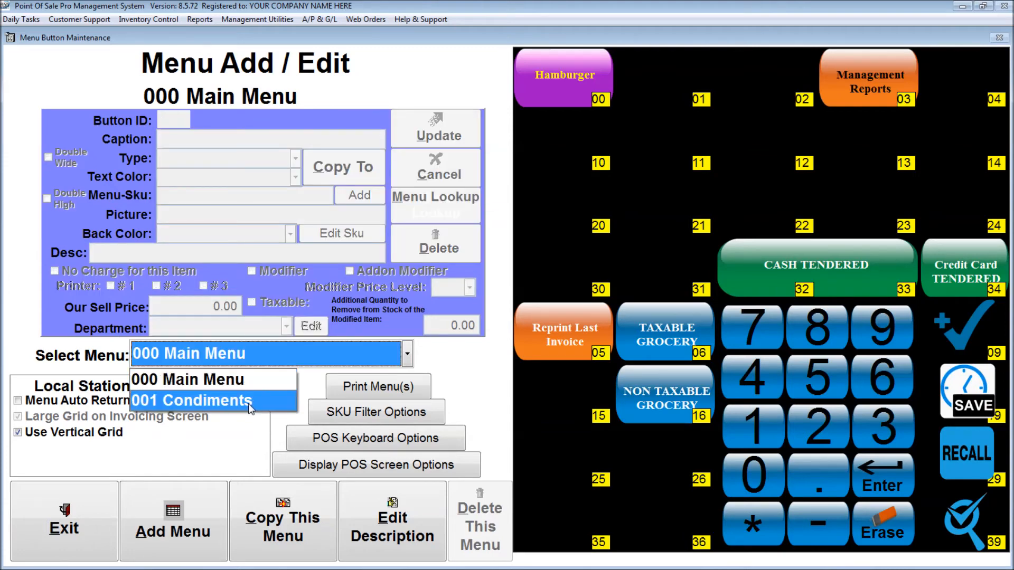
left_click(248, 404)
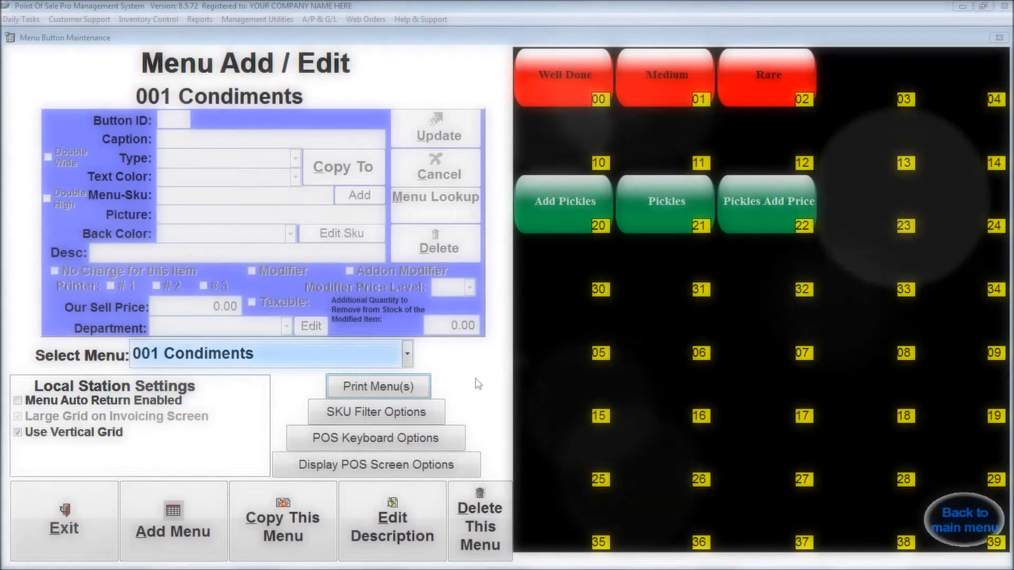
left_click(323, 349)
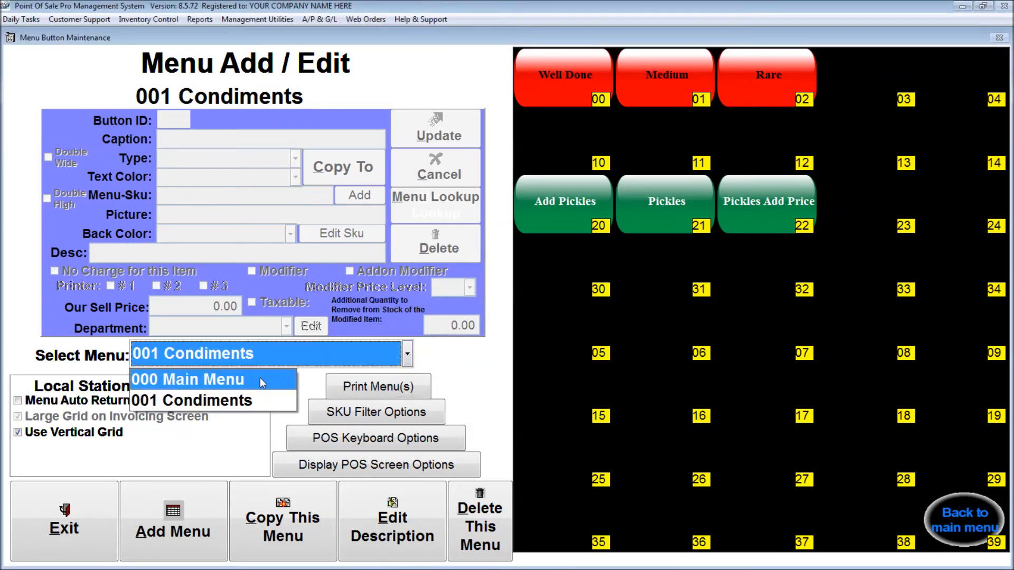
left_click(260, 378)
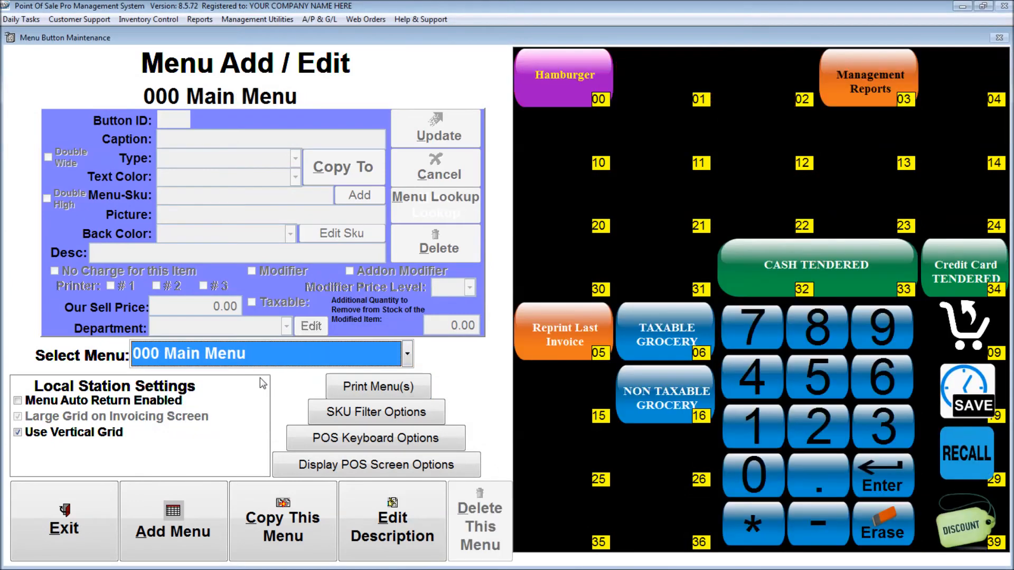
Step: Copy the Hamburger button from 000 Main Menu to key 16 on the 001 Condiments menu
left_click(553, 80)
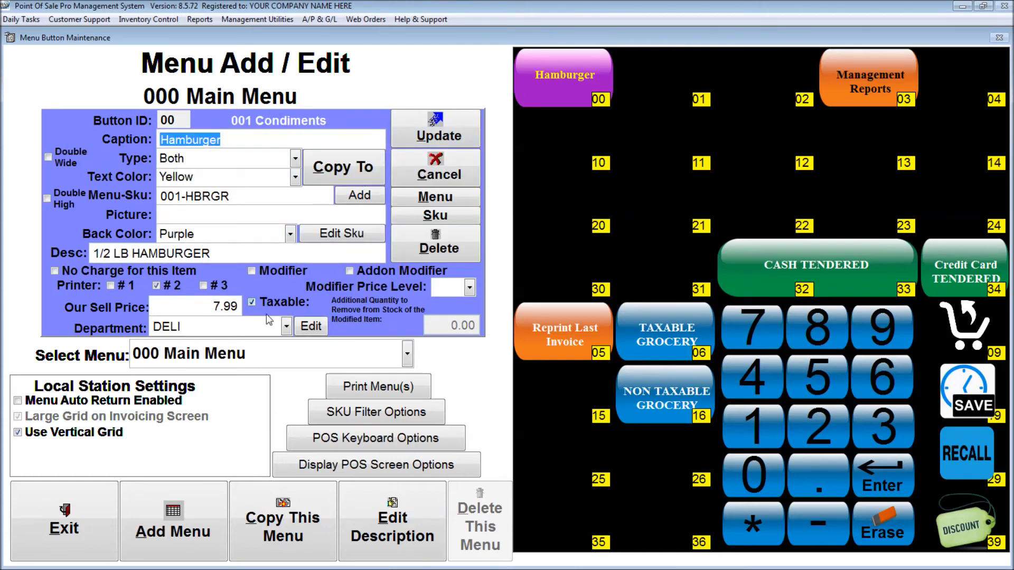
left_click(270, 352)
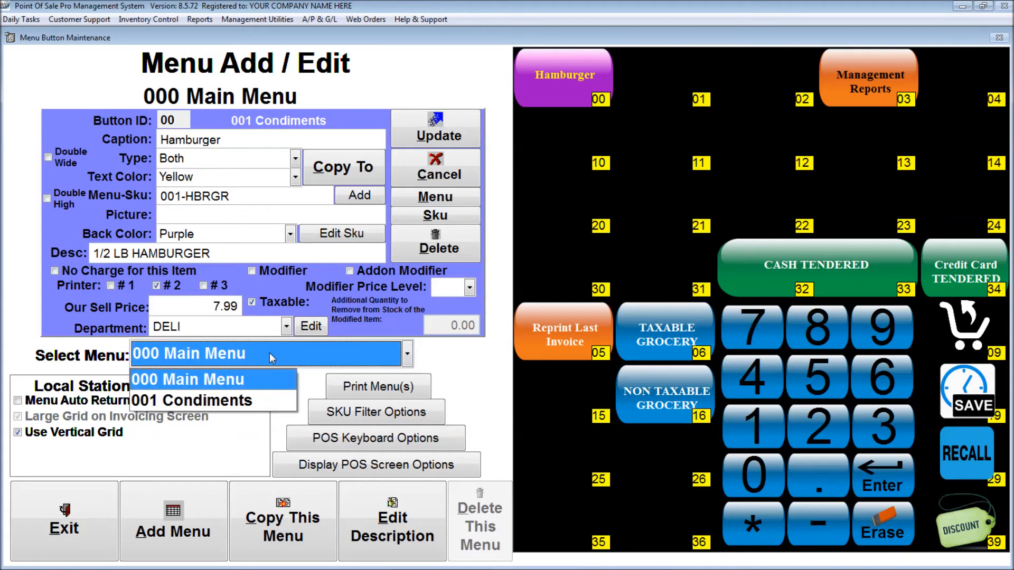
left_click(238, 402)
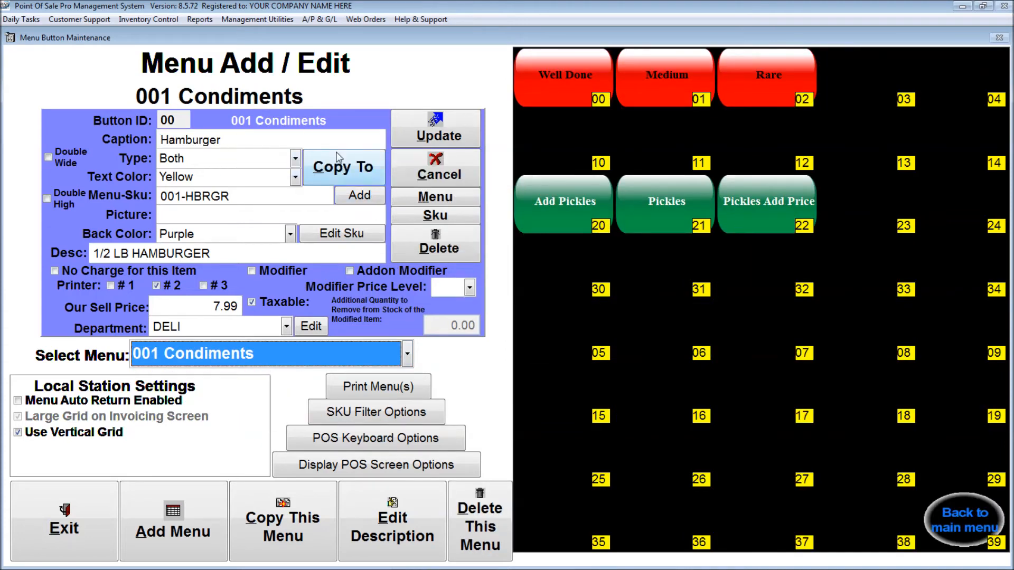
left_click(328, 168)
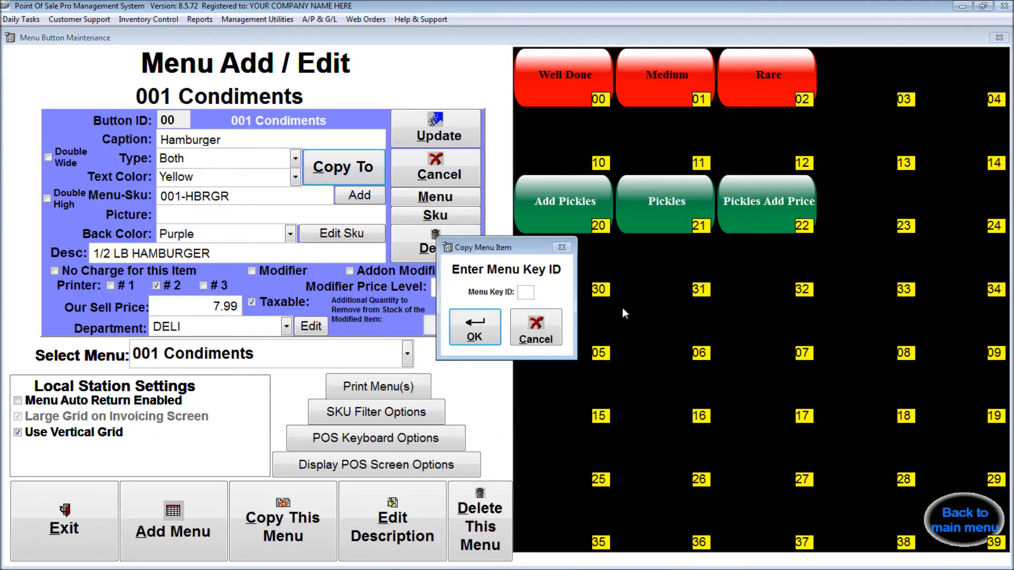
type("16")
left_click(481, 323)
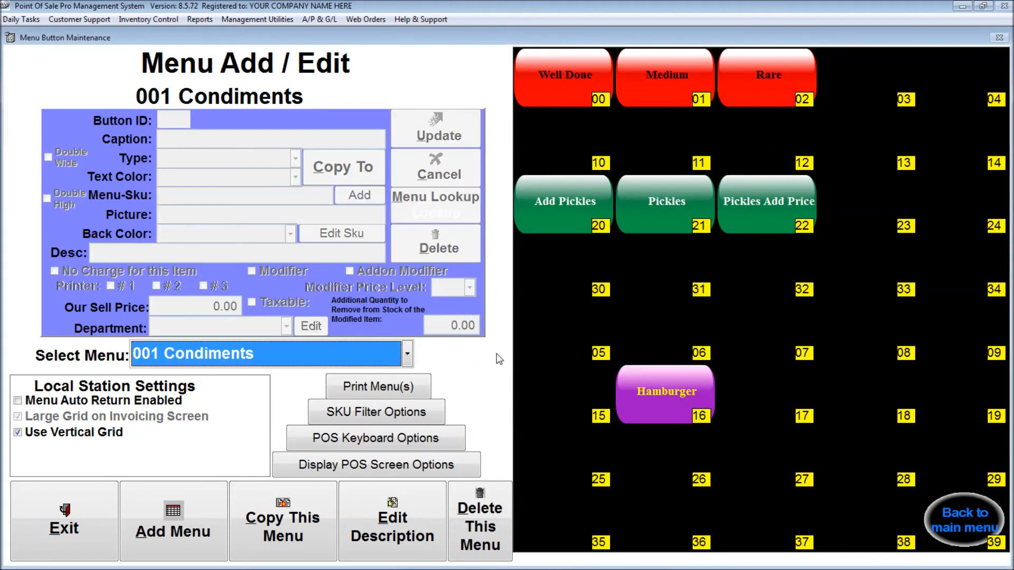
Step: Copy the Hamburger button at key 16 to key 07 within the 001 Condiments menu
left_click(664, 393)
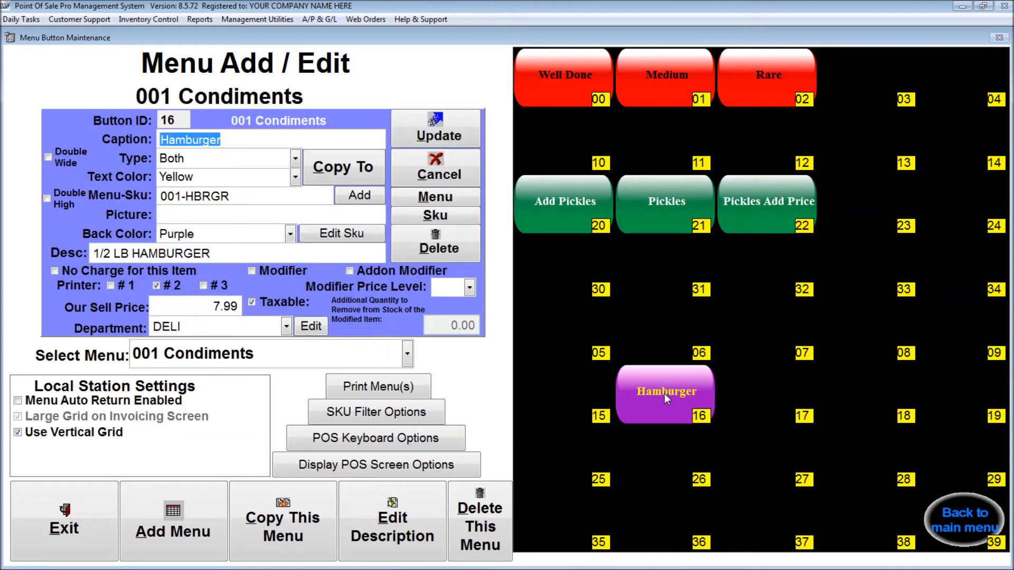
left_click(341, 170)
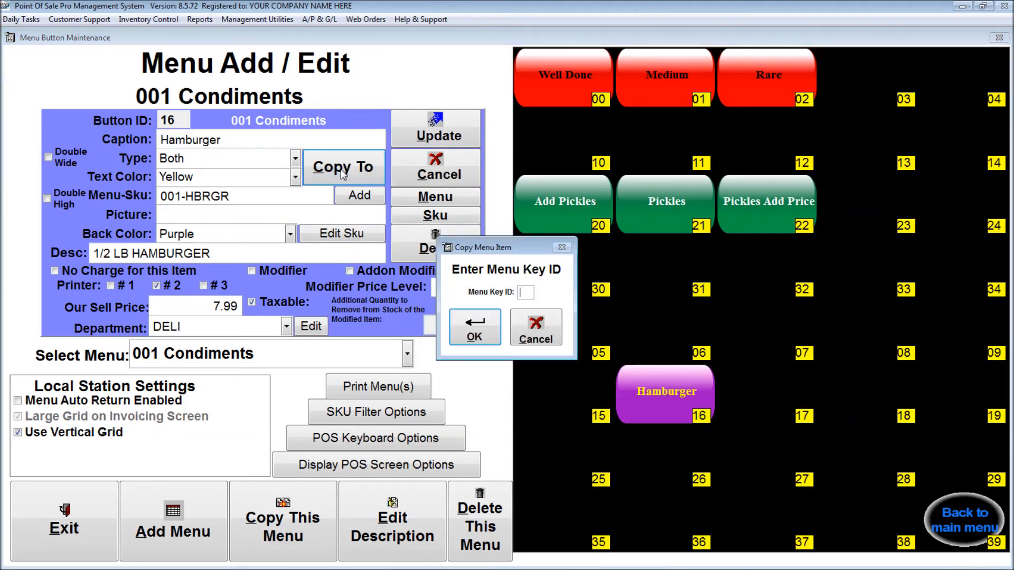
type("07")
key("Return")
Step: Delete the Hamburger button at key 16 from the 001 Condiments menu
left_click(673, 397)
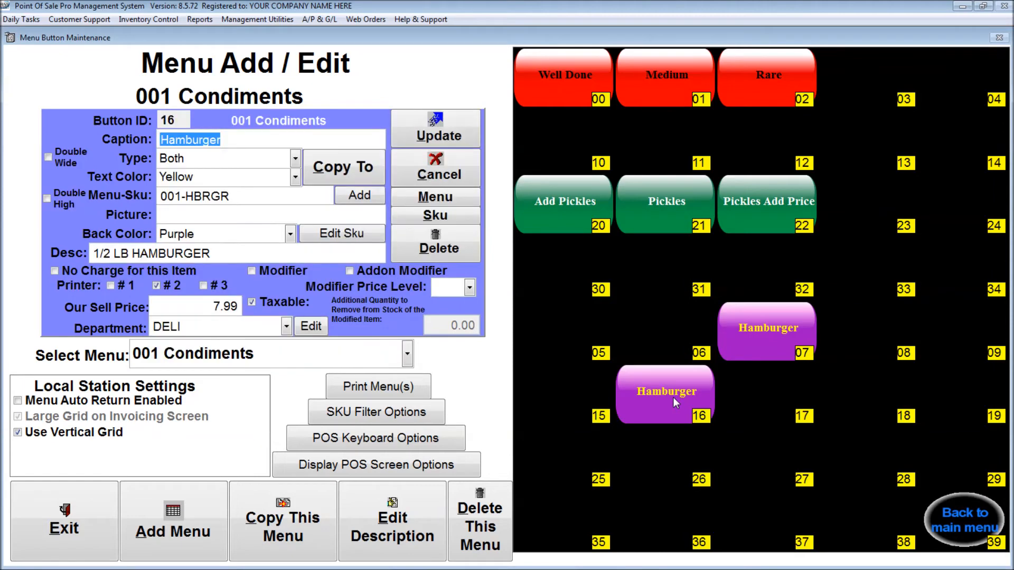
left_click(460, 258)
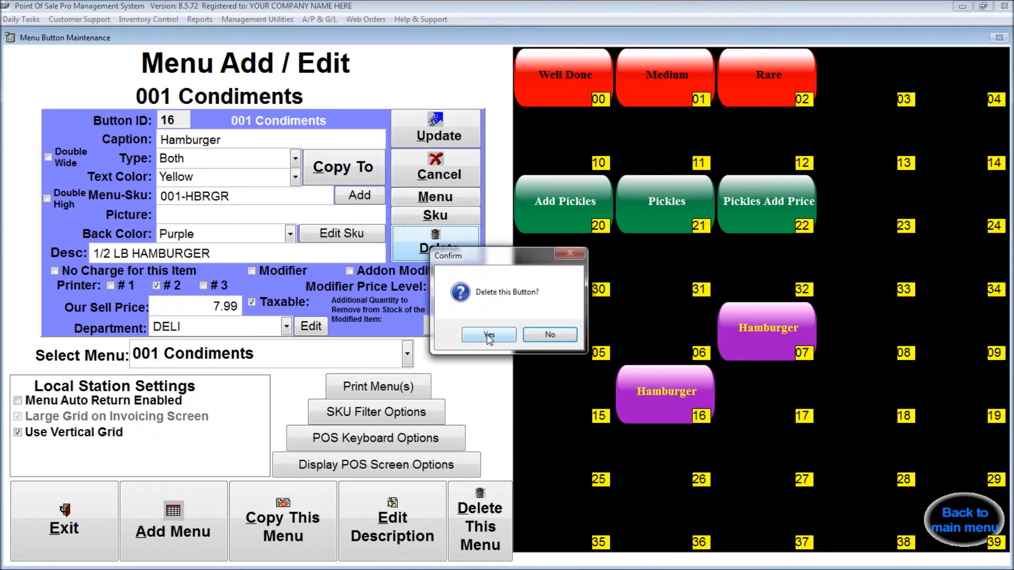
left_click(487, 335)
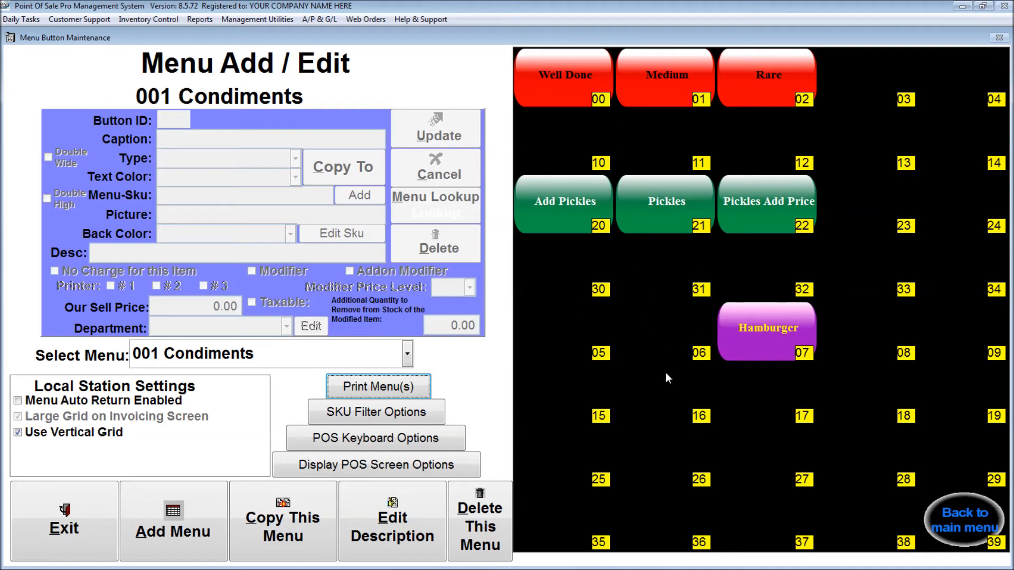
Step: Enable No Charge for this Item on the Hamburger button at key 07 and save the change
left_click(766, 342)
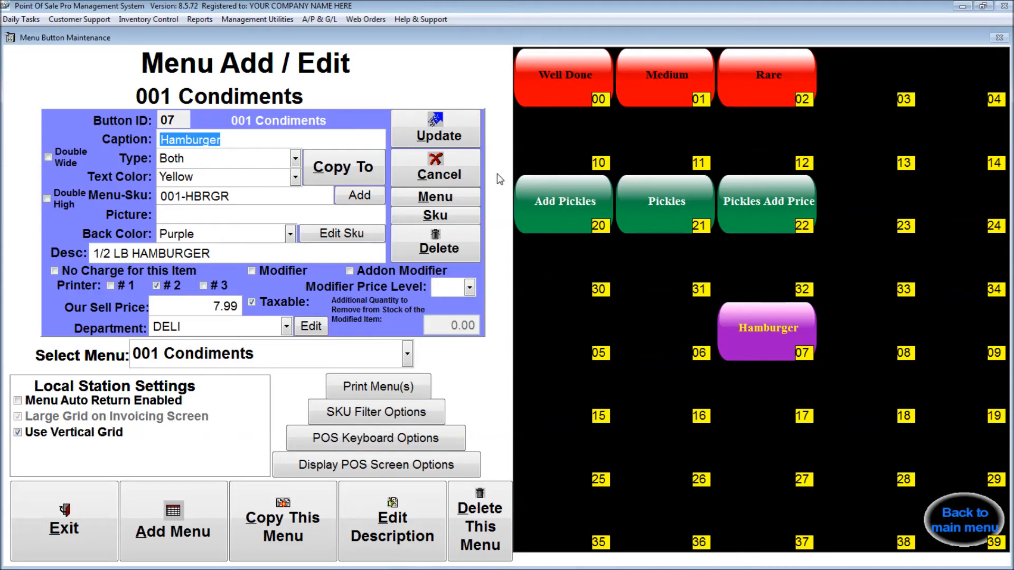
left_click(151, 273)
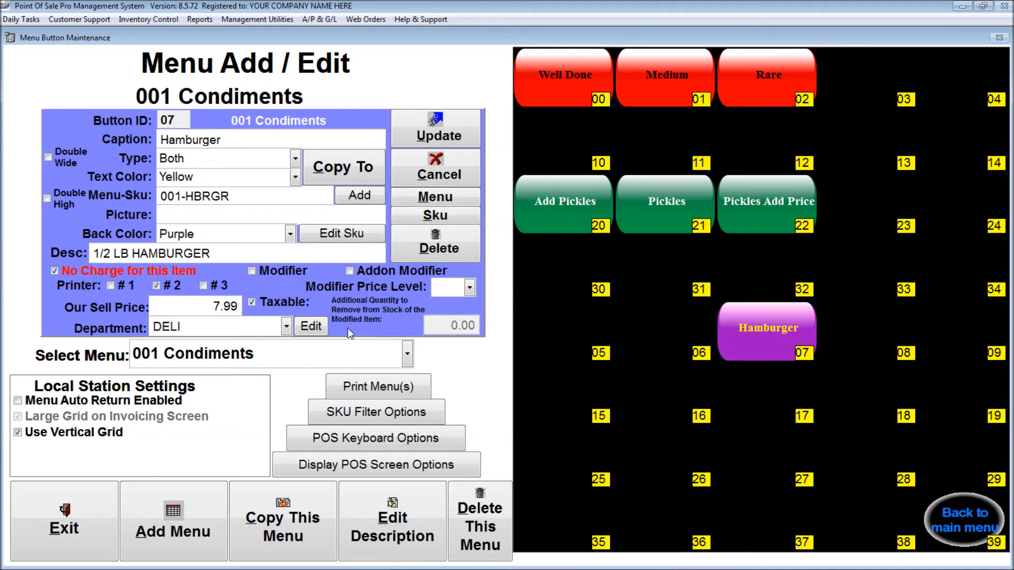
left_click(434, 135)
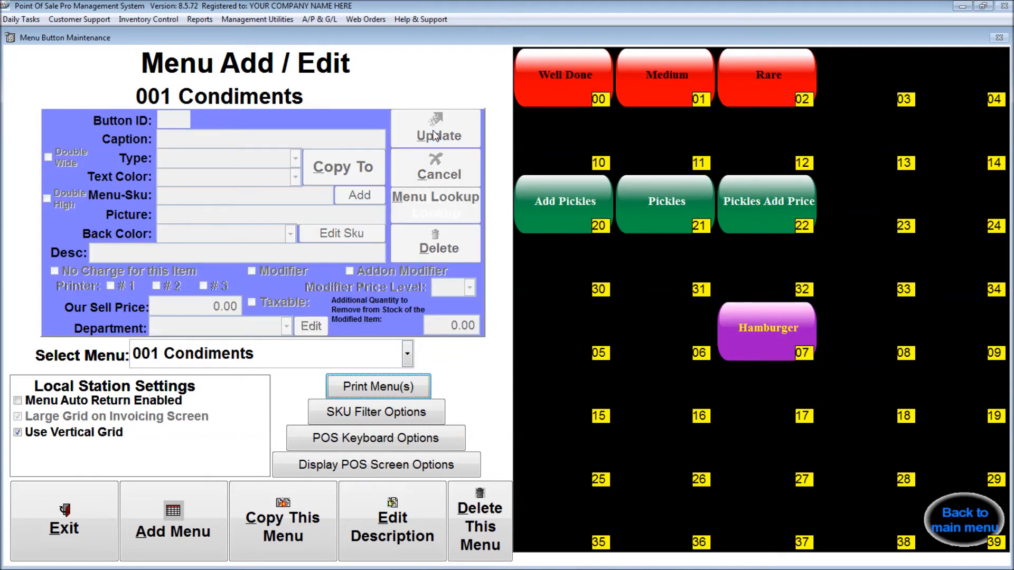
Step: Try a 0.66 additional stock quantity and Add Price to Modified Item on the Well Done button, discarding the edits
left_click(564, 95)
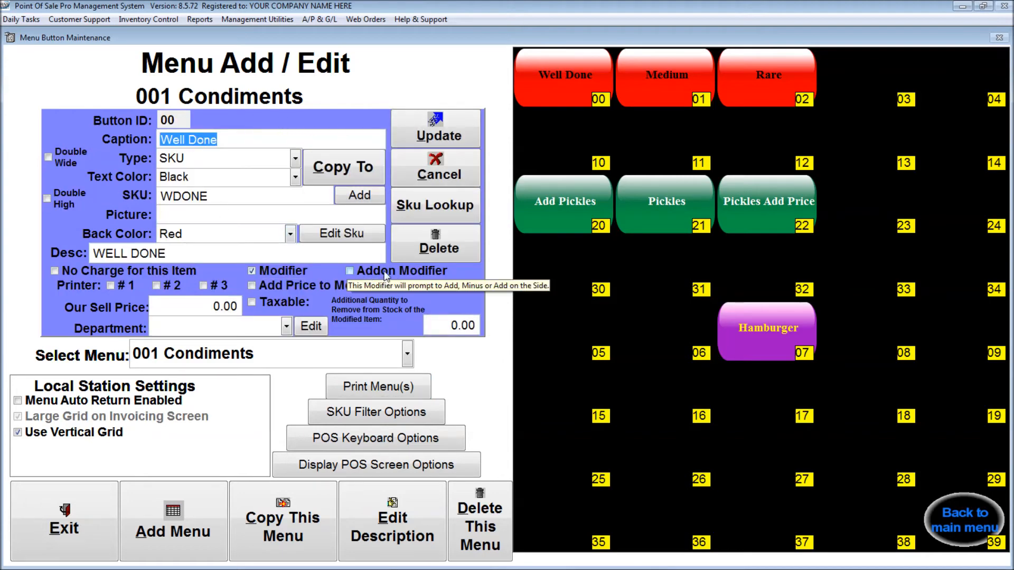
left_click(439, 326)
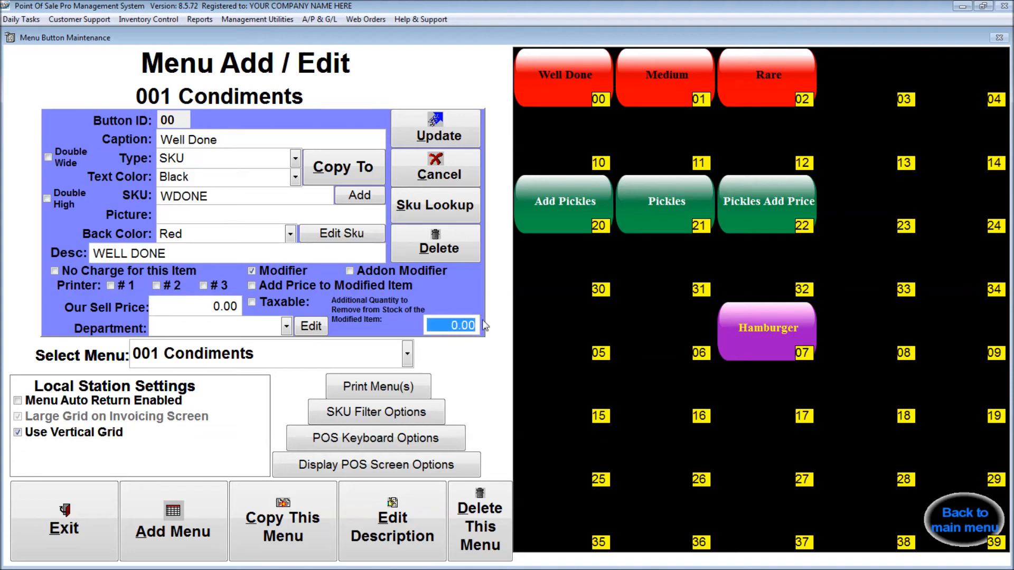
type("0.66")
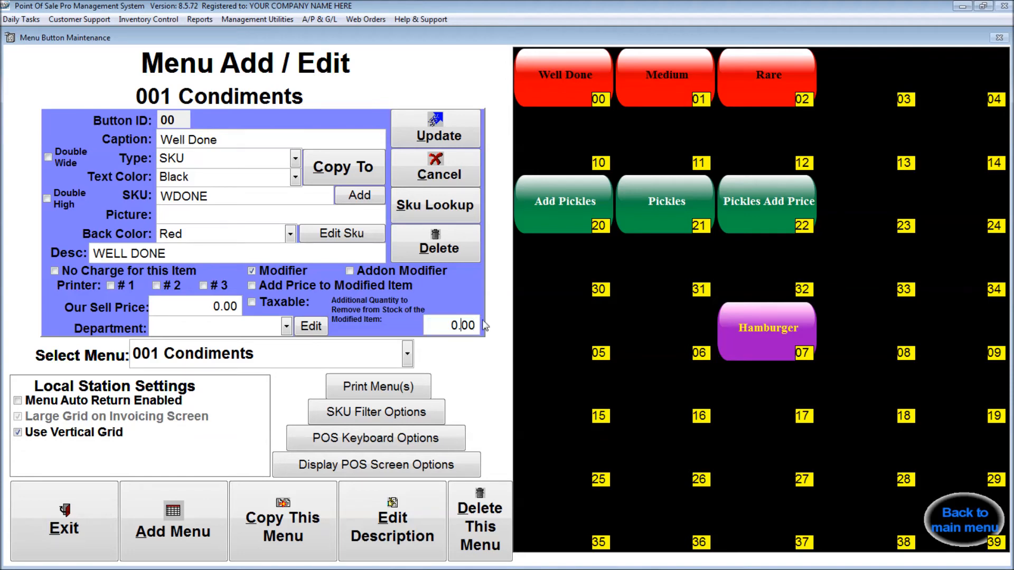
key("Tab")
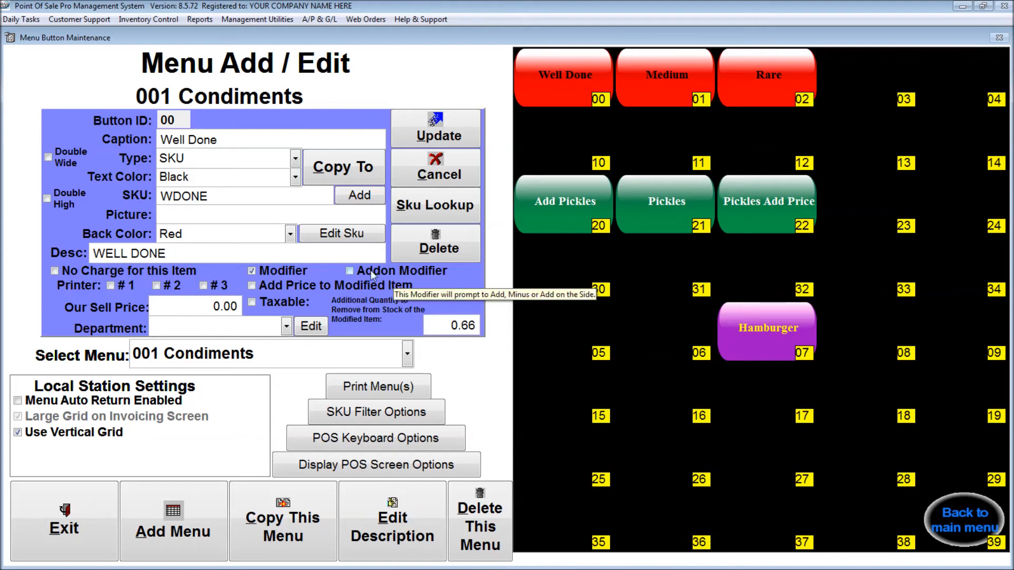
left_click(267, 283)
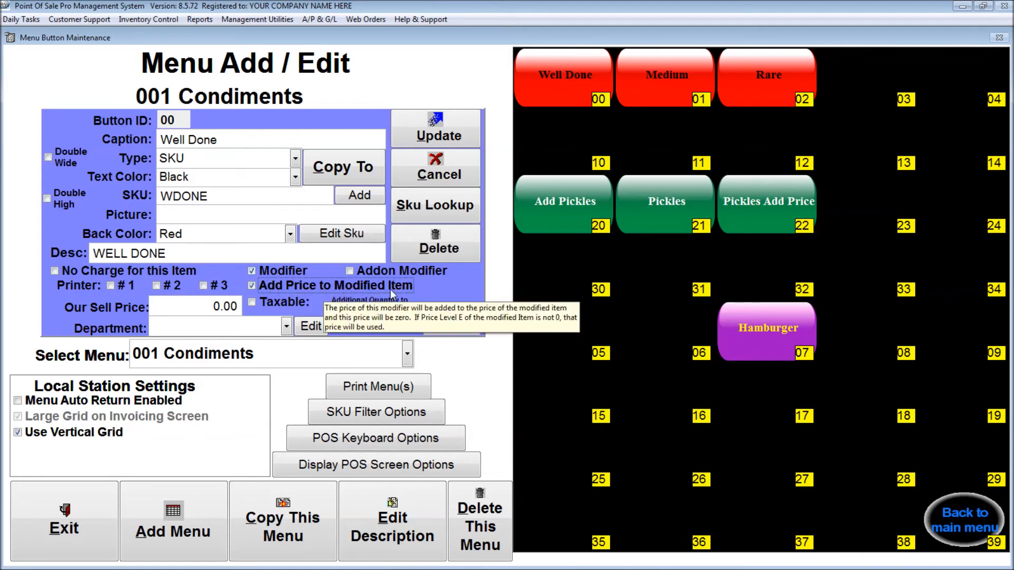
left_click(206, 305)
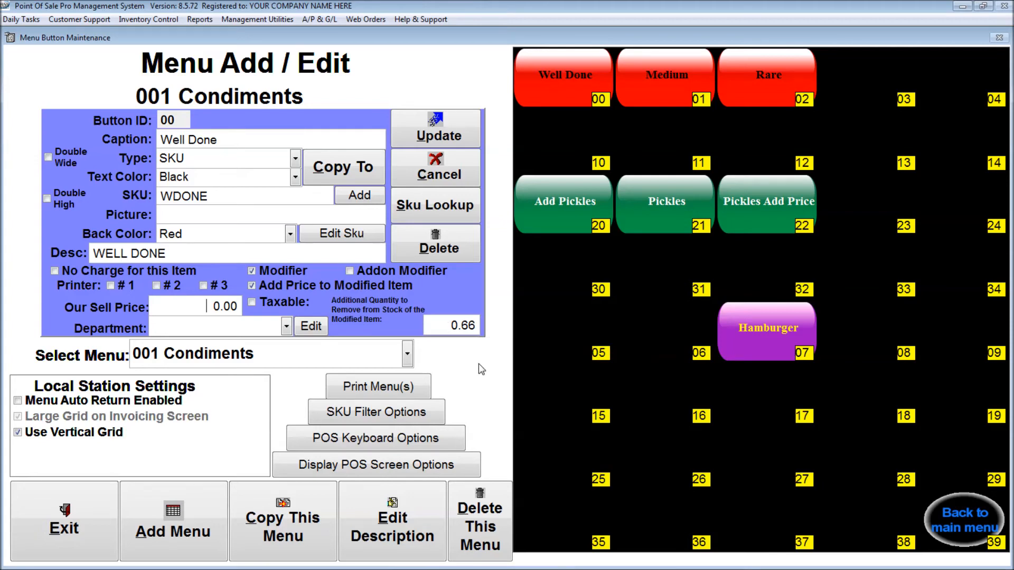
left_click(432, 166)
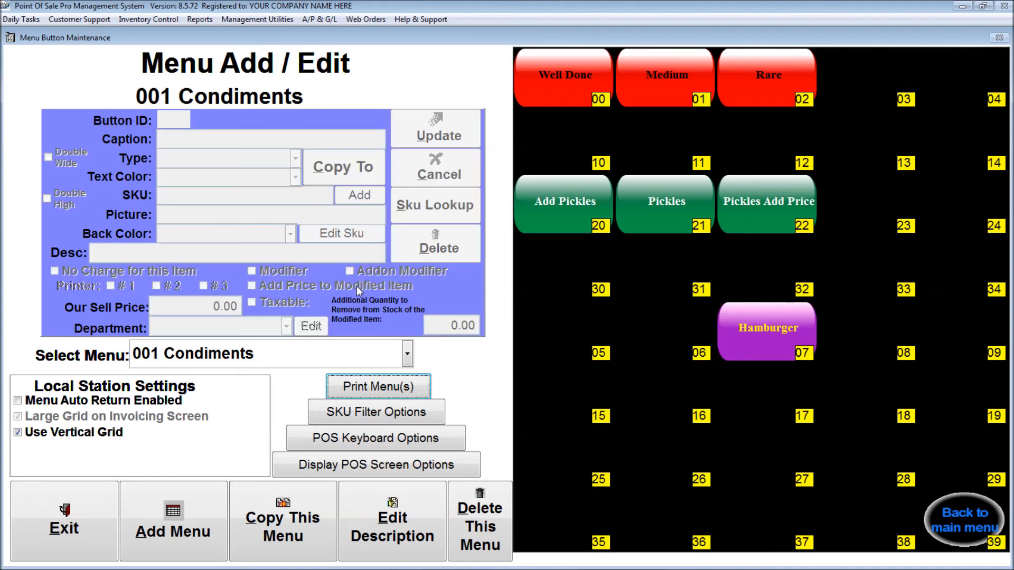
Step: Switch back to 000 Main Menu, leave menu maintenance and open the sales screen with the employee's user ID
left_click(306, 356)
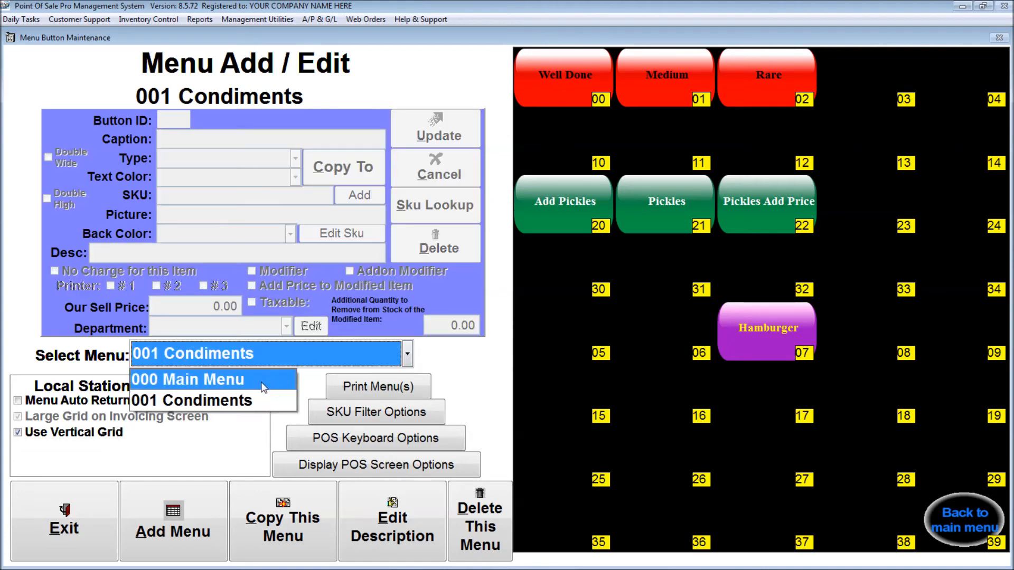
left_click(264, 388)
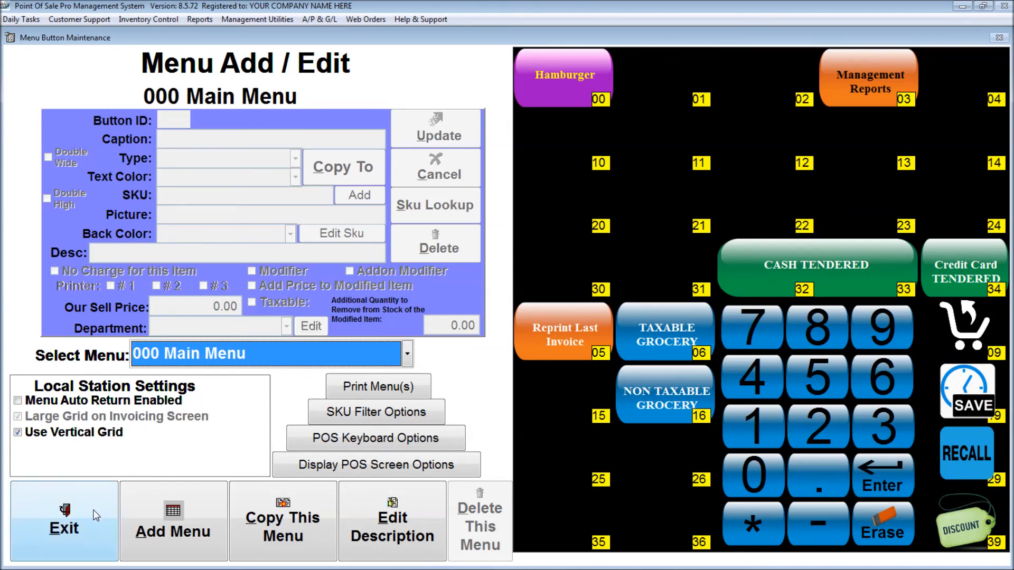
left_click(95, 515)
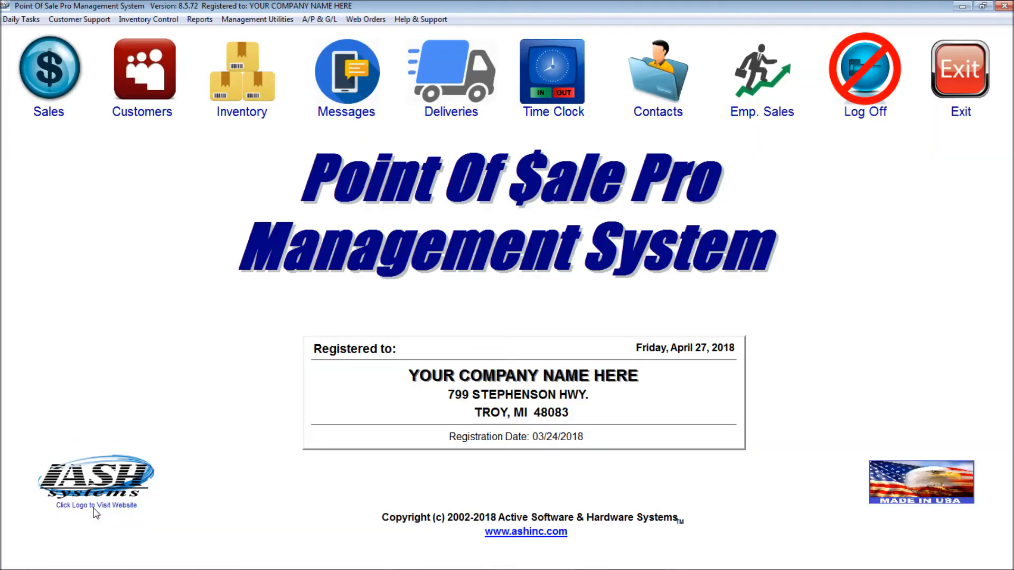
left_click(53, 67)
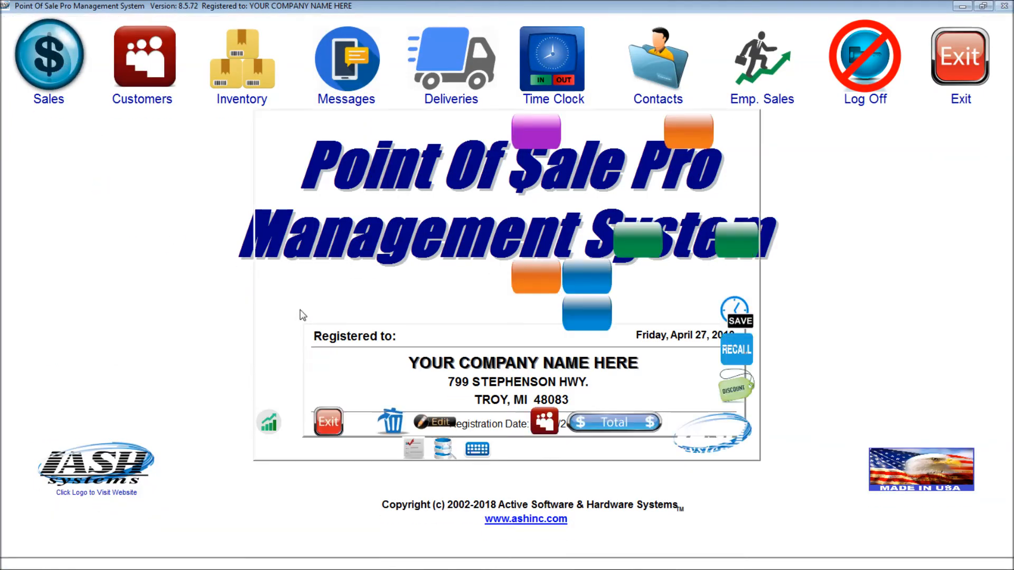
type("RAA")
key("Return")
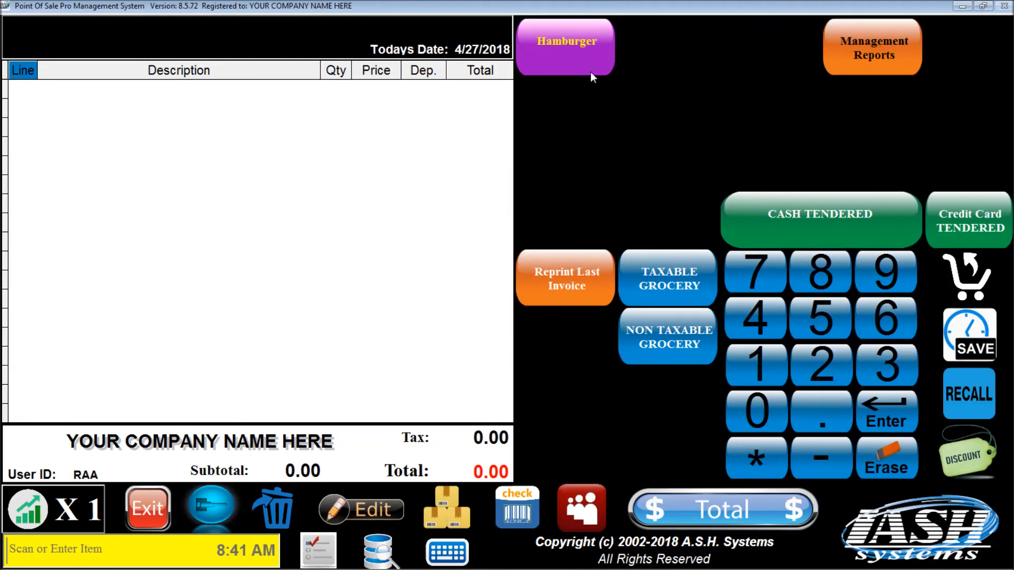
Step: Ring up a Hamburger cooked Medium with the Pickles Add Price modifier as Add On Side
left_click(572, 44)
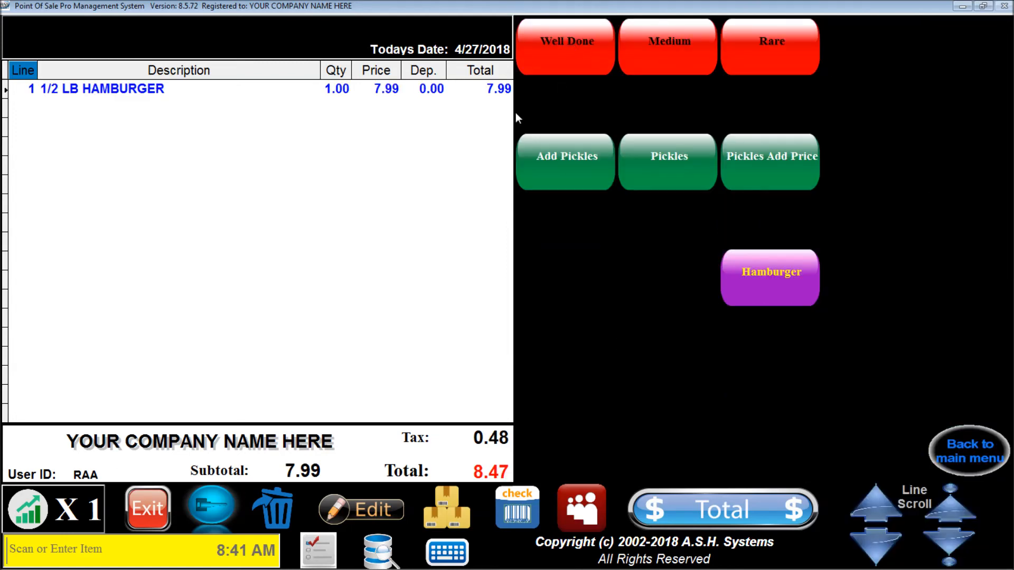
left_click(658, 47)
left_click(764, 154)
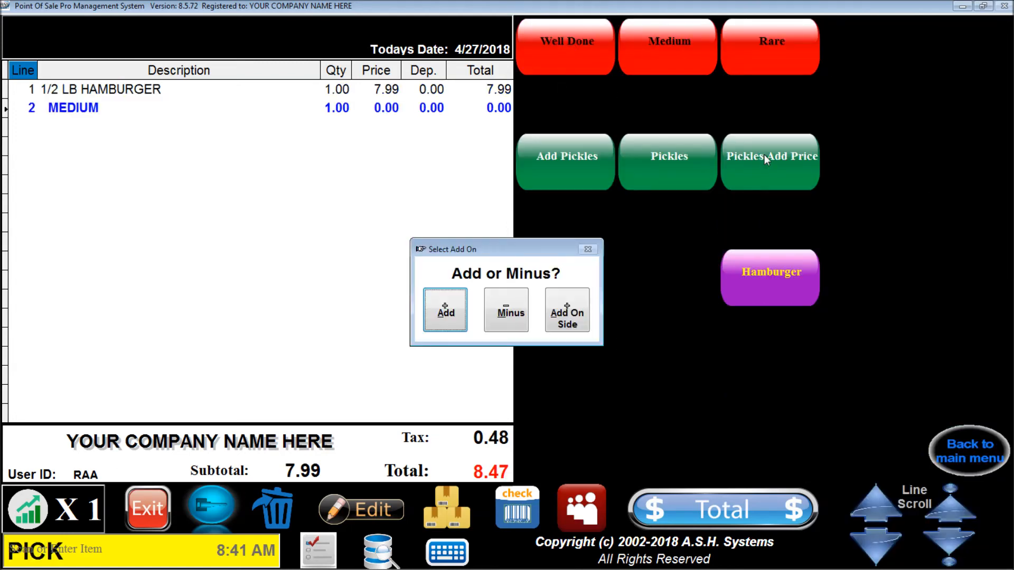
left_click(571, 316)
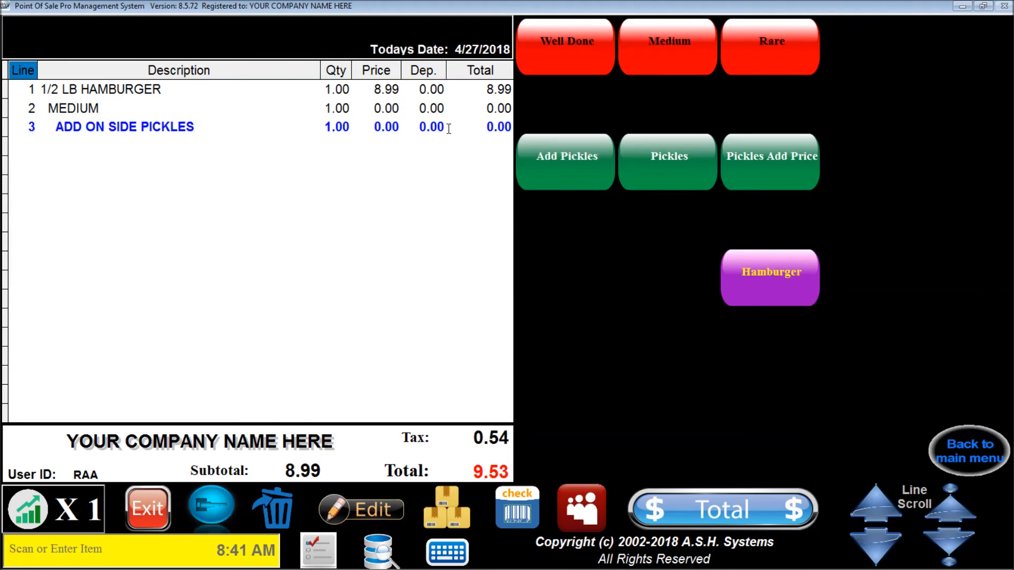
Step: Ring up the condiments menu's Hamburger as Well Done with Pickles Add Price set to Add, and exit the sale
left_click(781, 283)
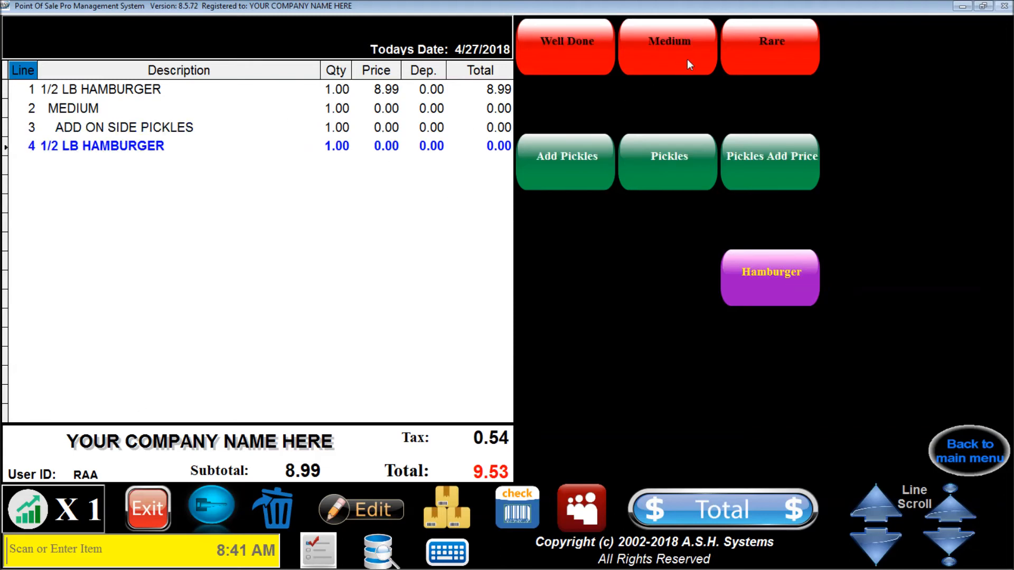
left_click(588, 47)
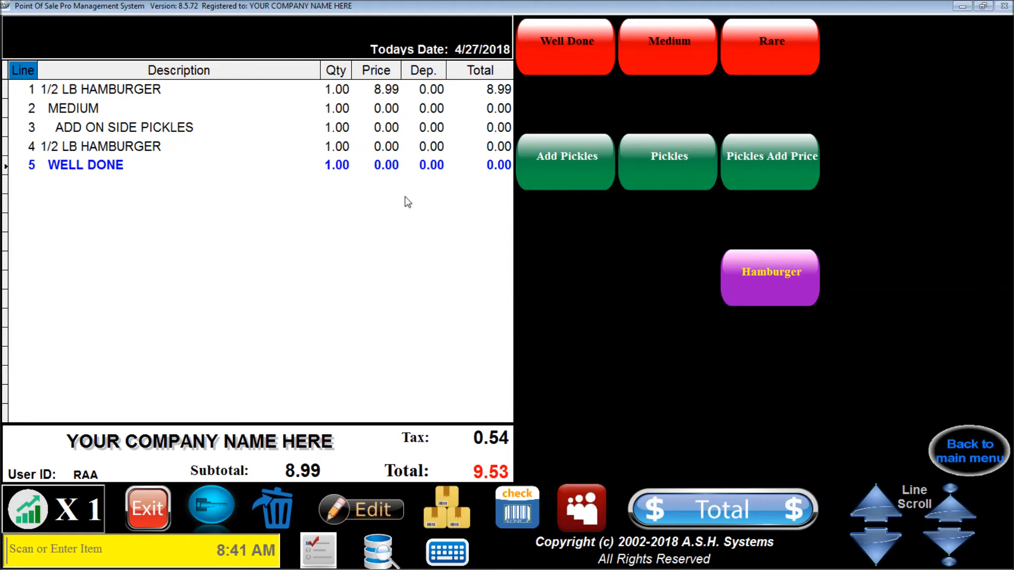
left_click(752, 154)
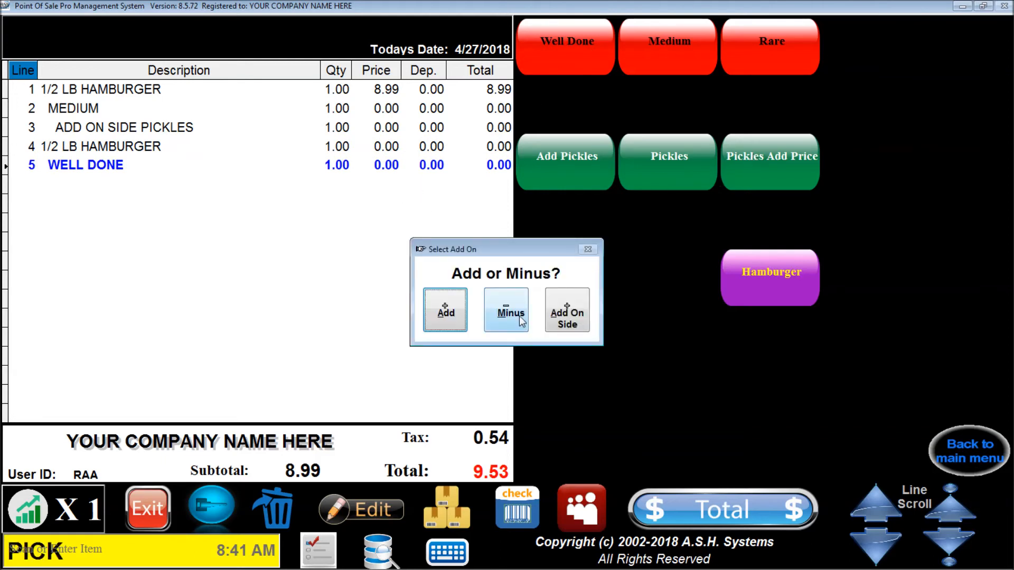
left_click(453, 312)
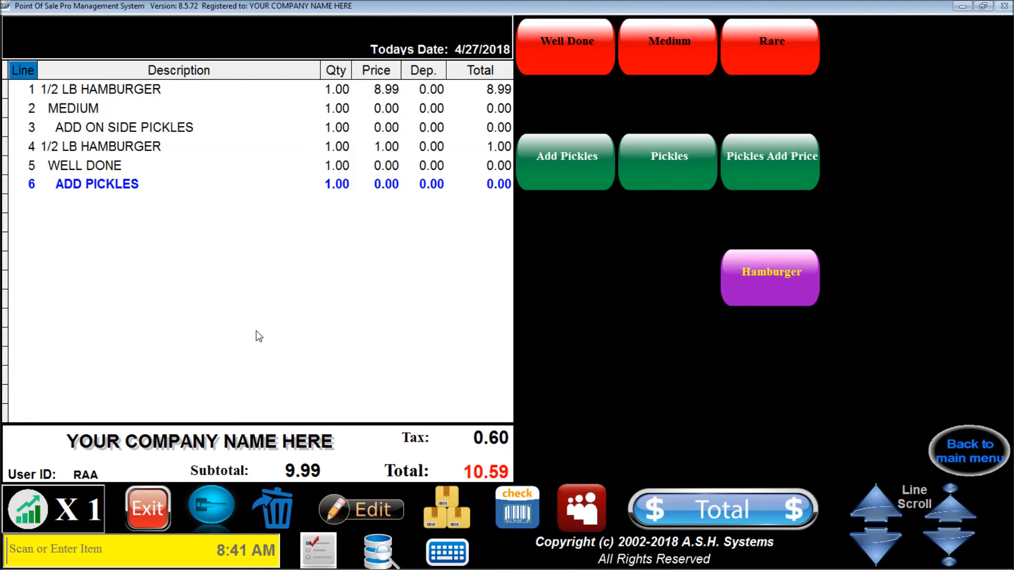
left_click(141, 499)
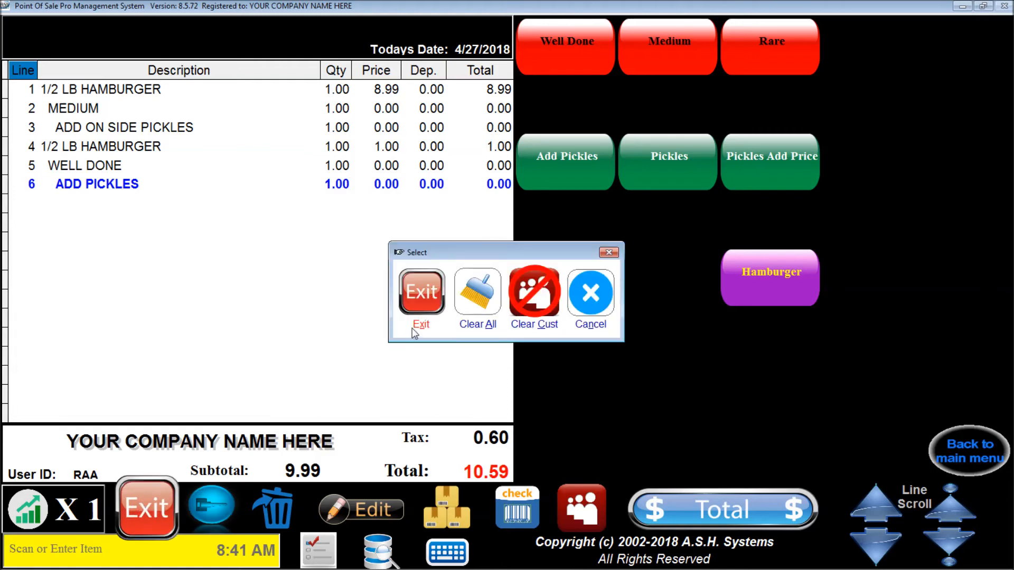
left_click(423, 294)
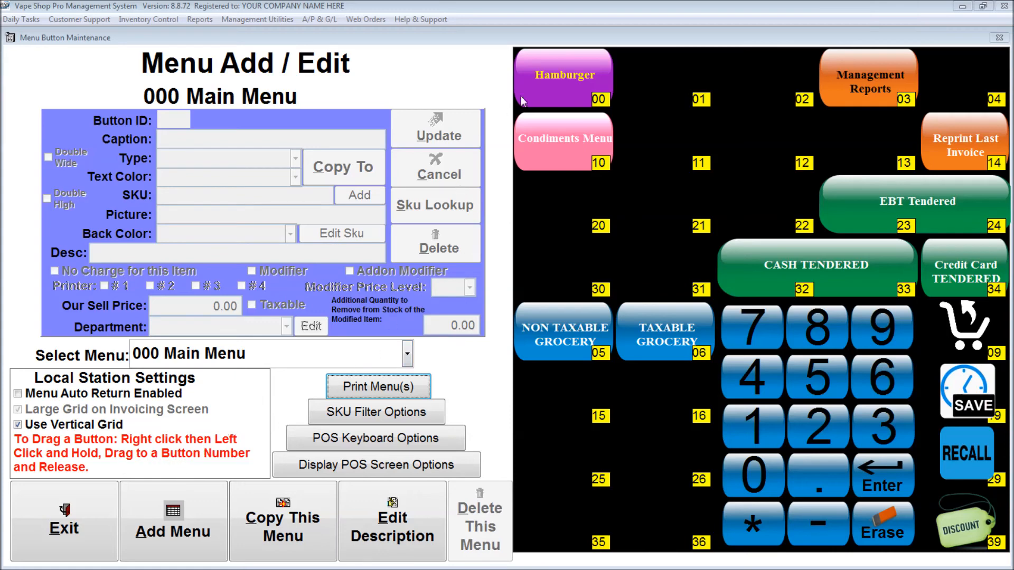
Step: Move the Hamburger button from key 00 to key 01 on the 000 Main Menu
right_click(559, 77)
left_click_drag(559, 77, 700, 101)
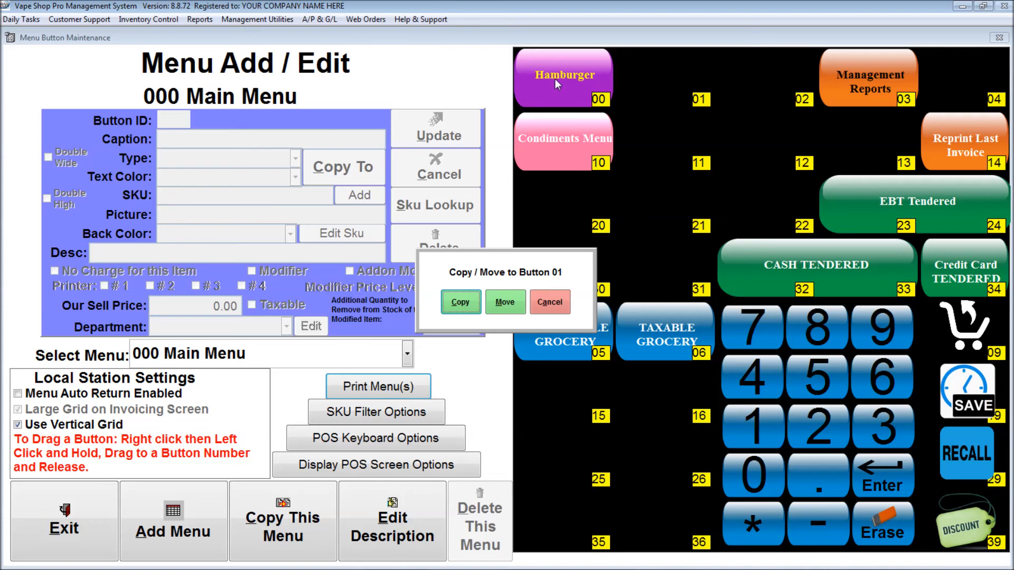
left_click(509, 299)
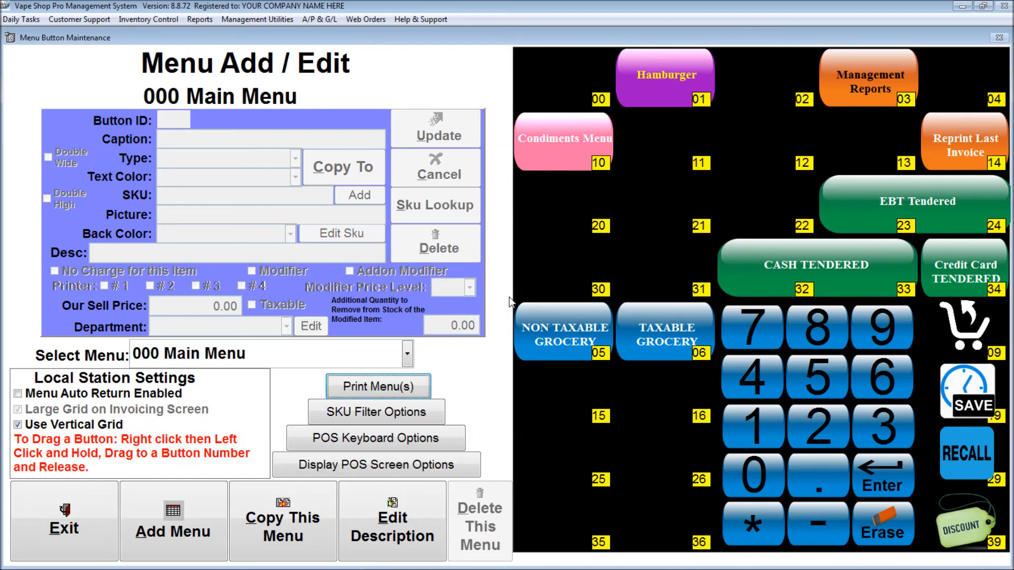
Step: Copy the Hamburger button from key 01 to key 10, replacing the Condiments Menu button
right_click(673, 77)
left_click_drag(673, 77, 568, 130)
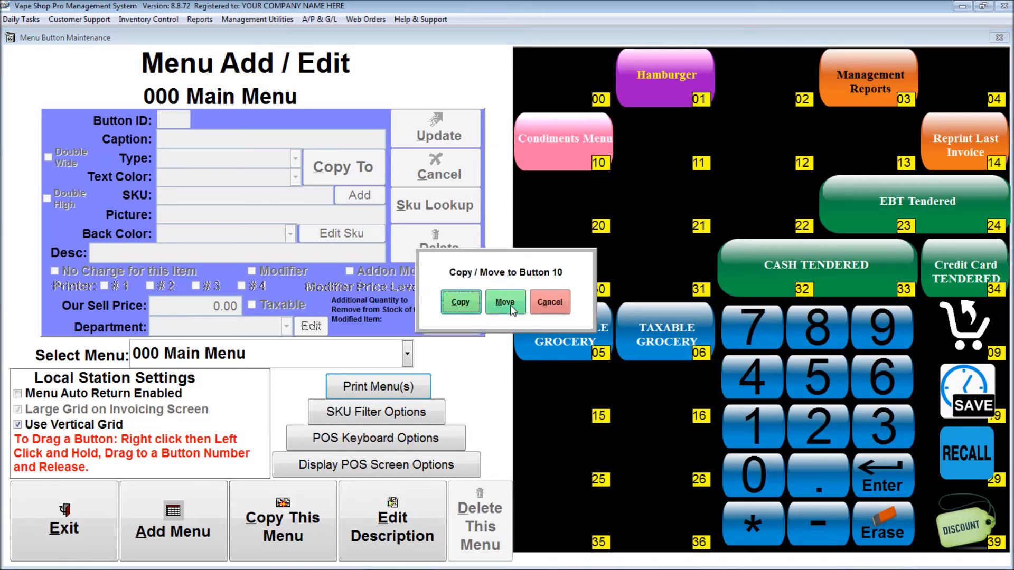
left_click(467, 301)
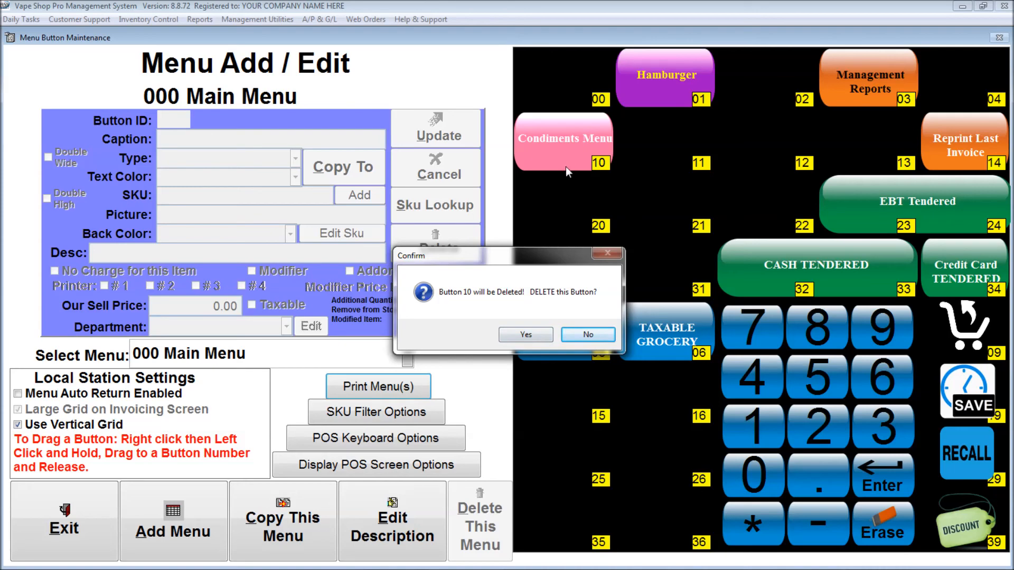
left_click(531, 334)
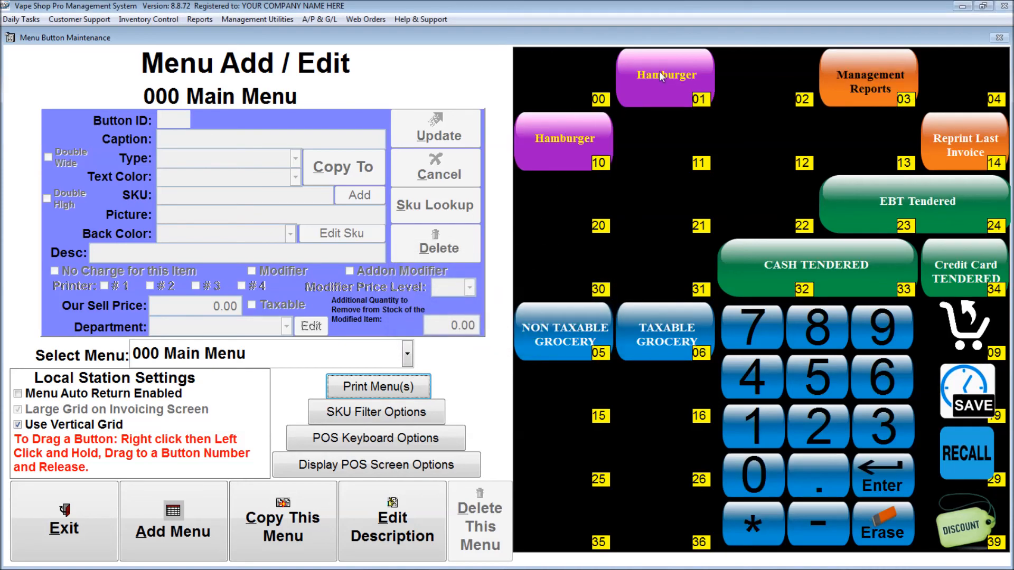
Step: Delete the Hamburger button at key 10 from the 000 Main Menu
left_click(569, 135)
left_click(453, 252)
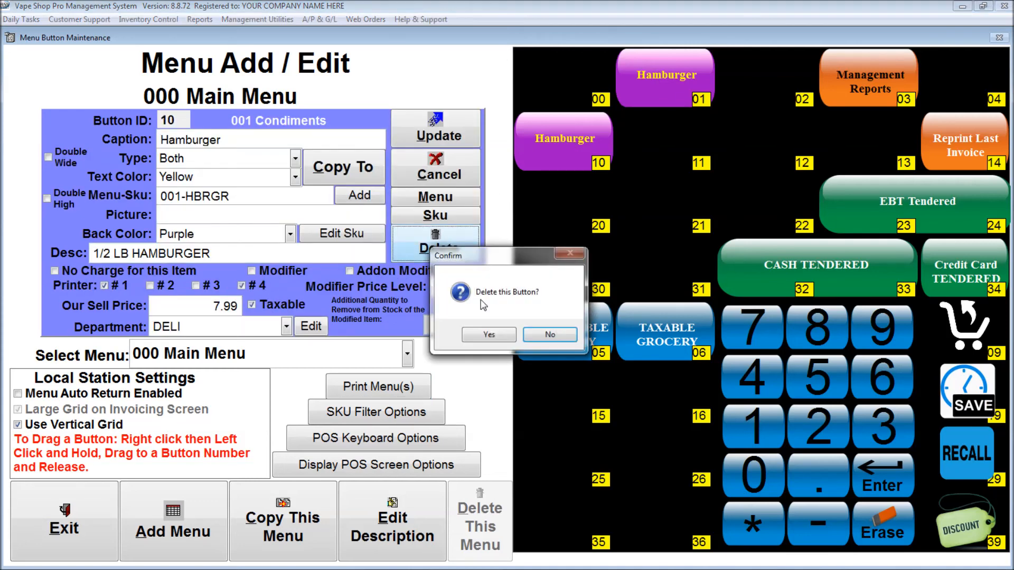
left_click(485, 334)
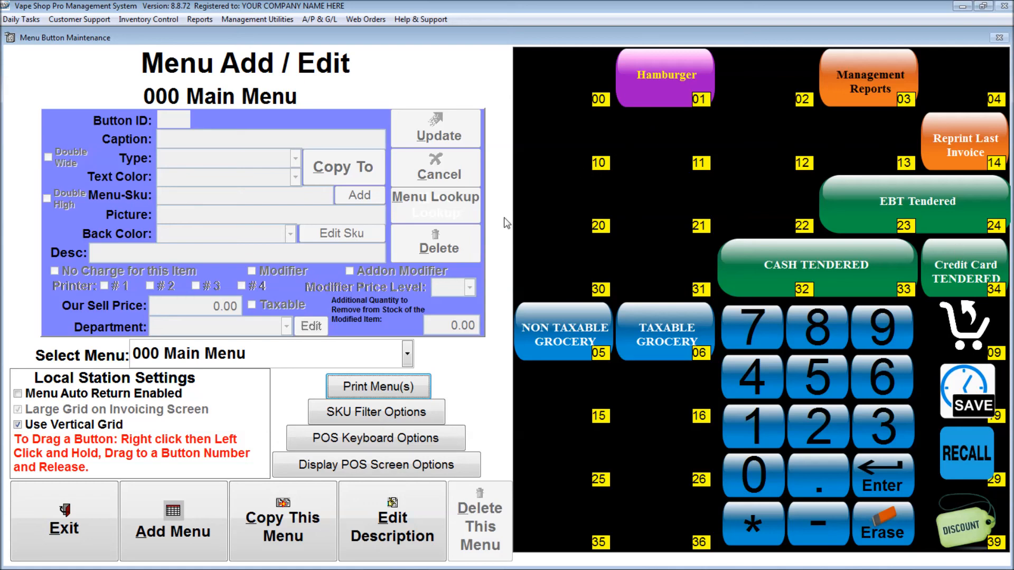
Step: Read through all pages of the SKU filter options help on special SKU field codes
left_click(384, 414)
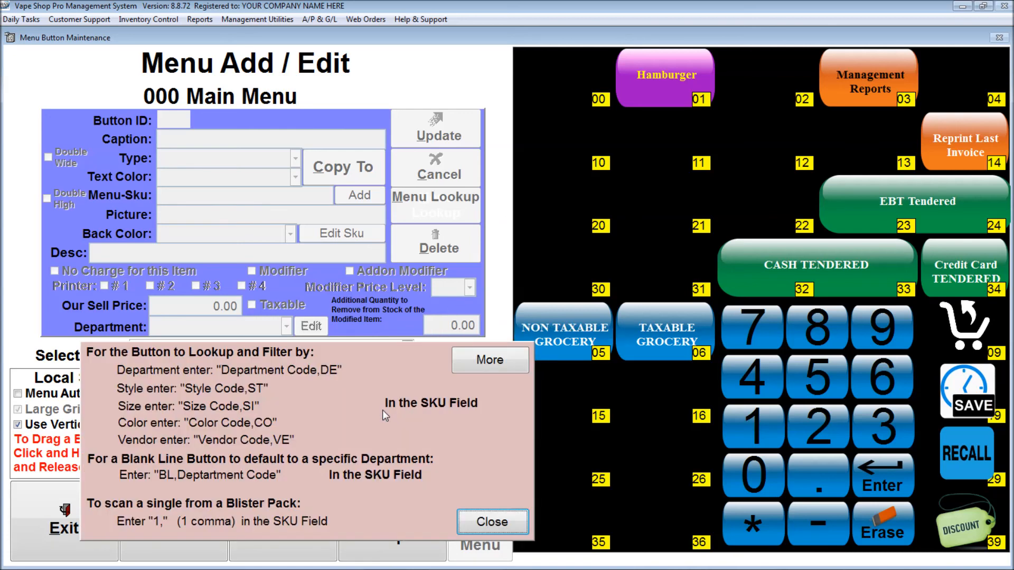
left_click(488, 359)
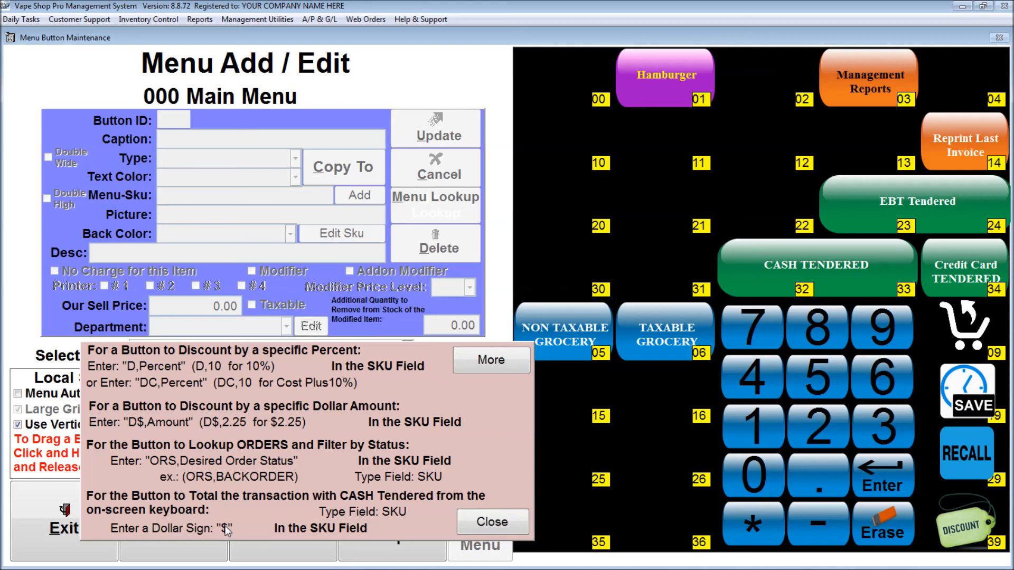
left_click(484, 359)
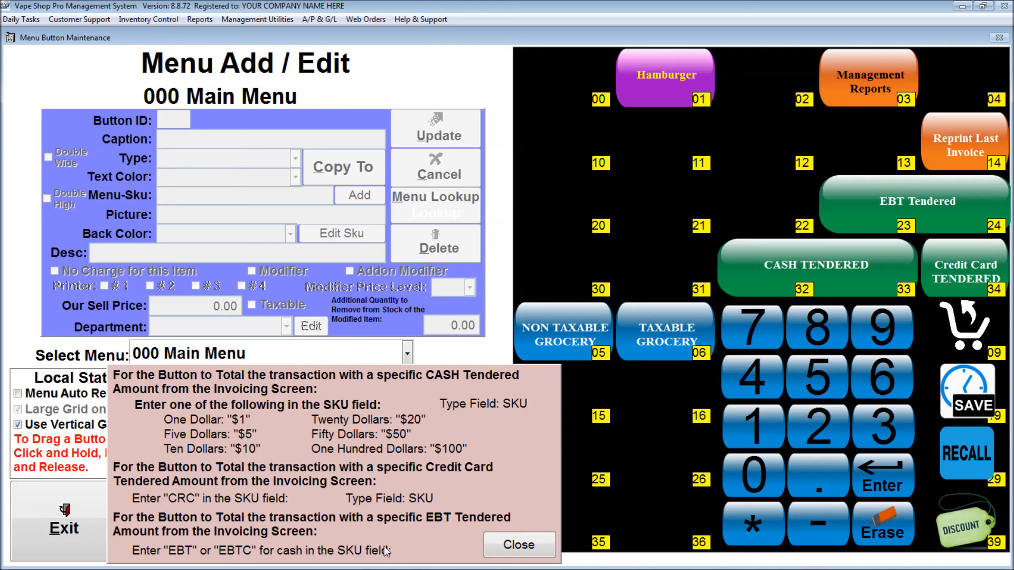
left_click(514, 544)
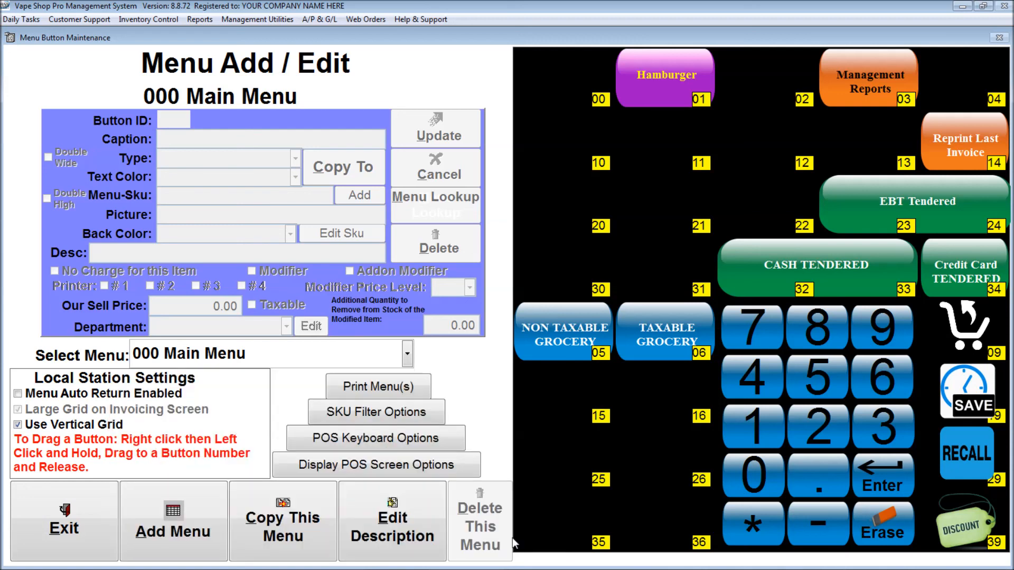
Step: Examine the SKU codes and settings of the CASH TENDERED and EBT Tendered buttons on the 000 Main Menu
left_click(793, 260)
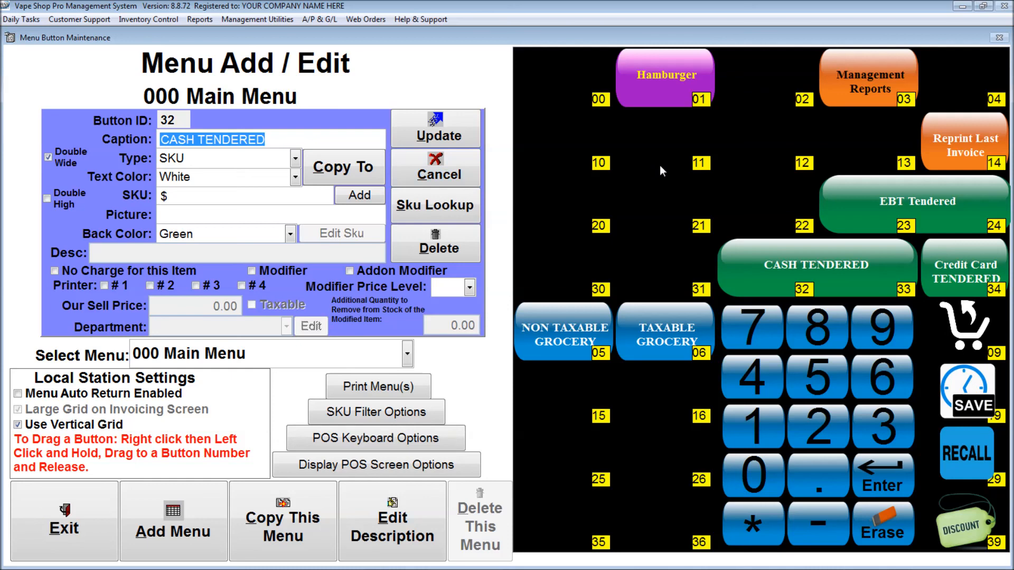
left_click(910, 200)
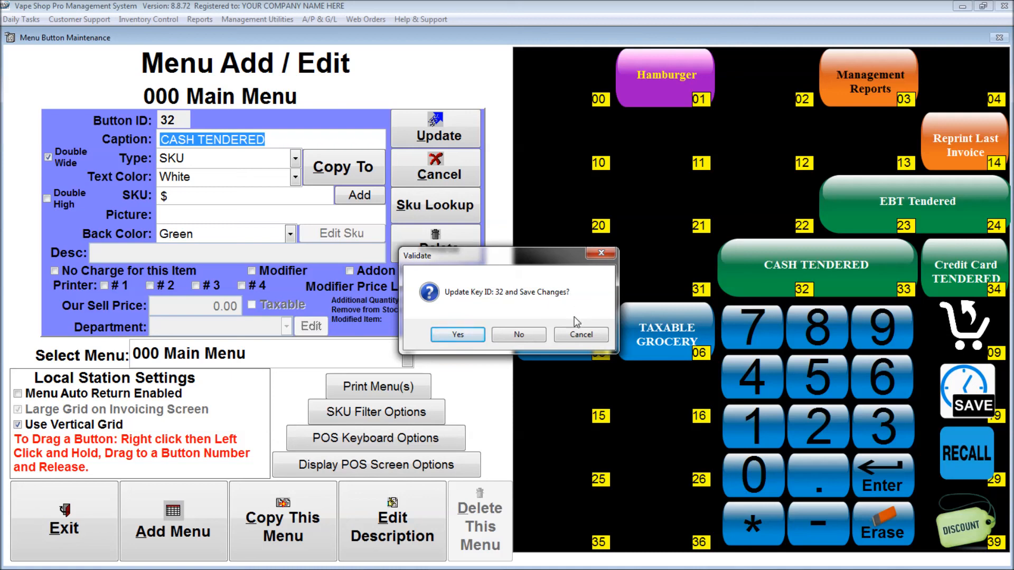
left_click(580, 335)
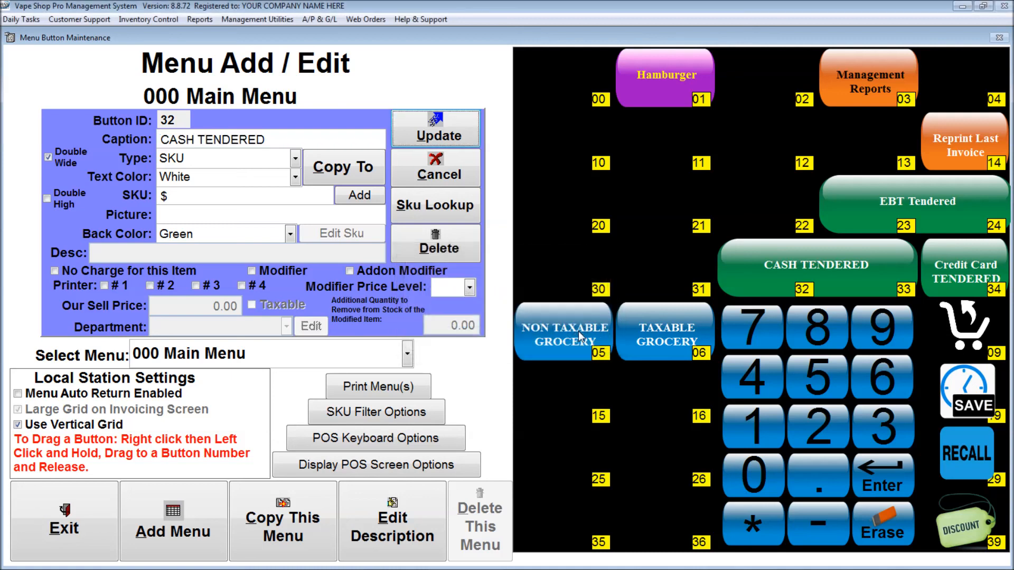
left_click(920, 203)
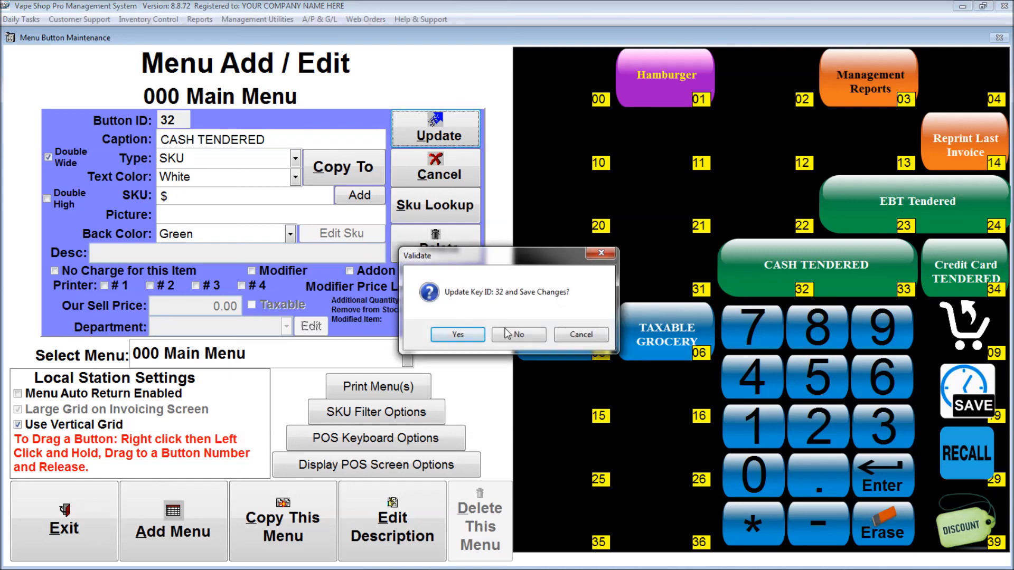
left_click(458, 334)
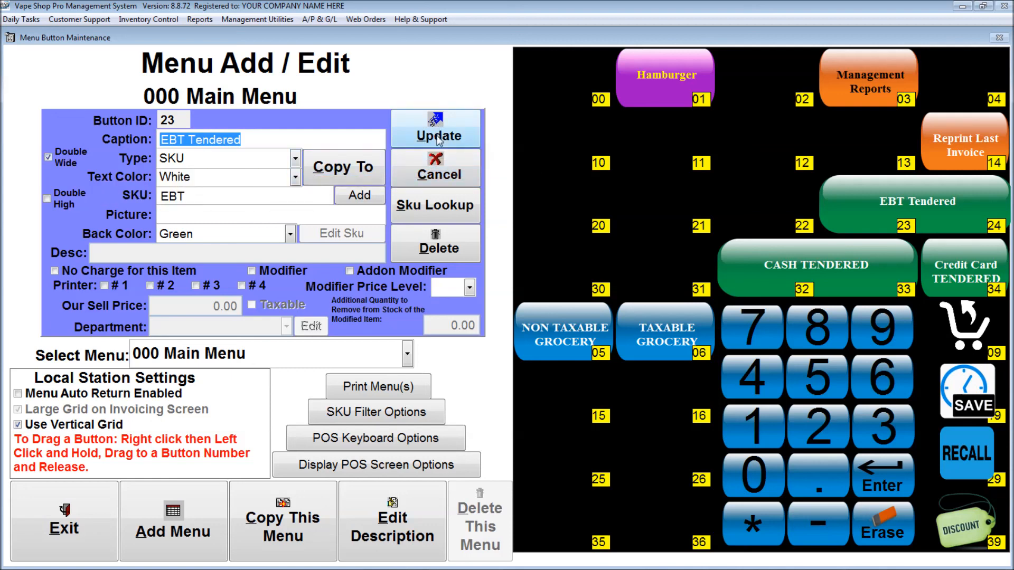
left_click(438, 176)
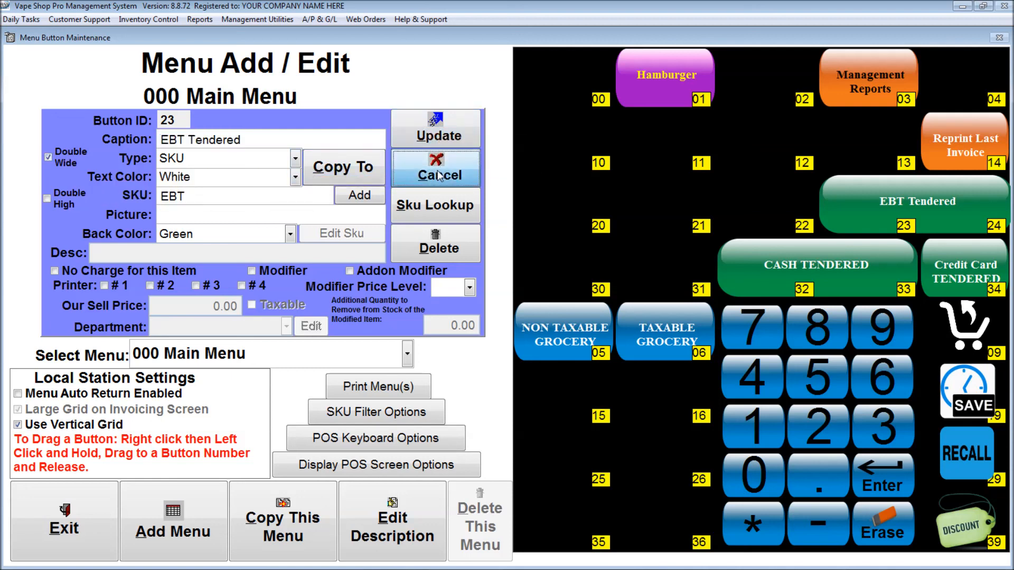